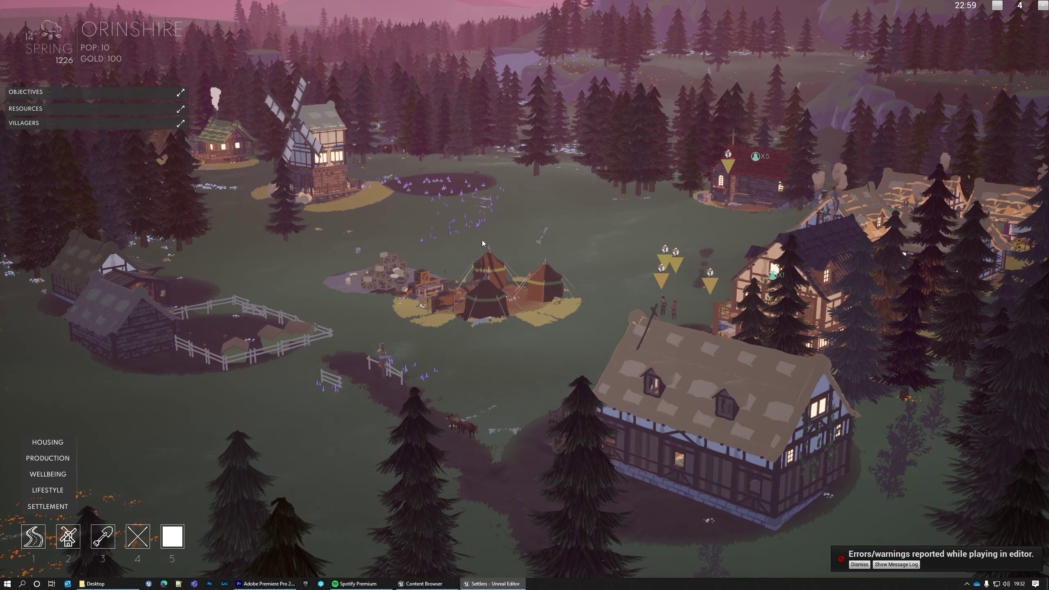
Step: Inspect the dusk-lit settlement around the camp site, tavern, timber-framed houses and red-roofed building from several angles
{"action": "middle_click_drag", "start_coordinate": [482, 239], "coordinate": [548, 319]}
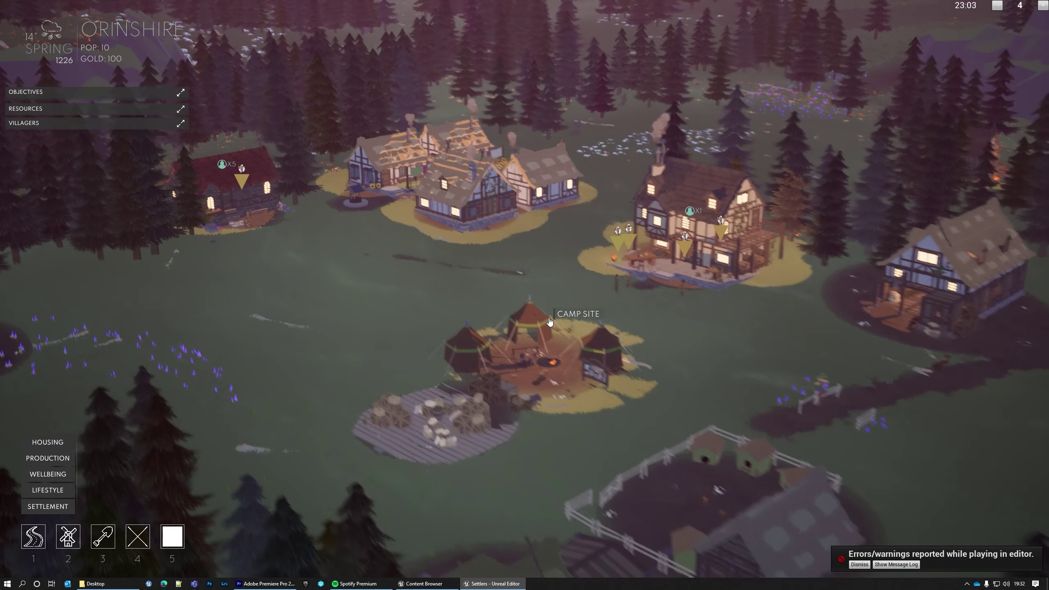
{"action": "scroll", "coordinate": [549, 321], "scroll_direction": "up", "scroll_amount": 3}
{"action": "middle_click_drag", "start_coordinate": [600, 326], "coordinate": [583, 337]}
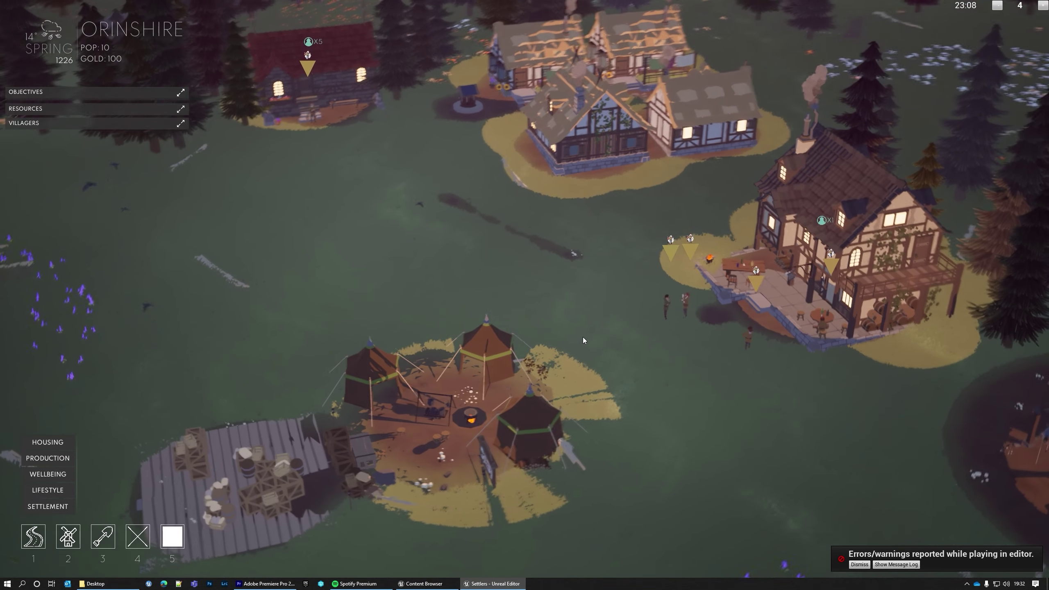
{"action": "middle_click_drag", "start_coordinate": [663, 347], "coordinate": [657, 339]}
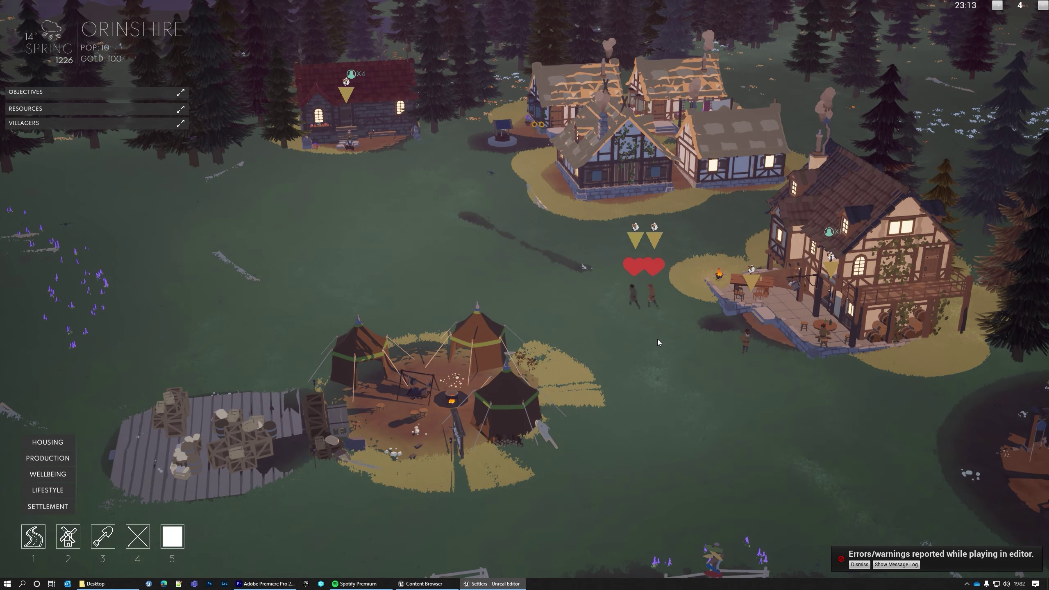
{"action": "key", "text": "e"}
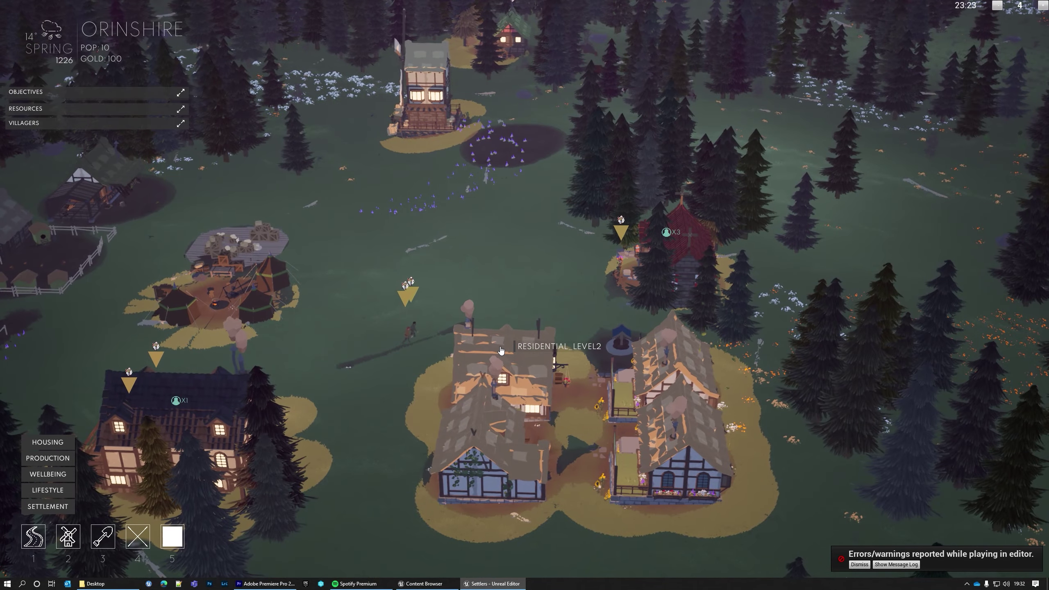
{"action": "key", "text": "e"}
{"action": "key", "text": "e"}
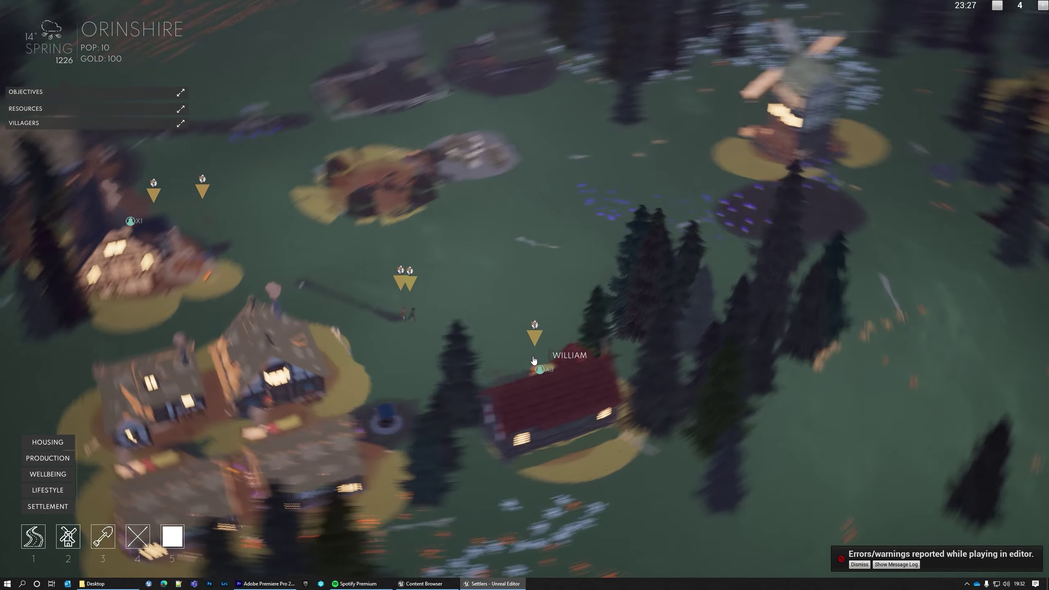
{"action": "key", "text": "d"}
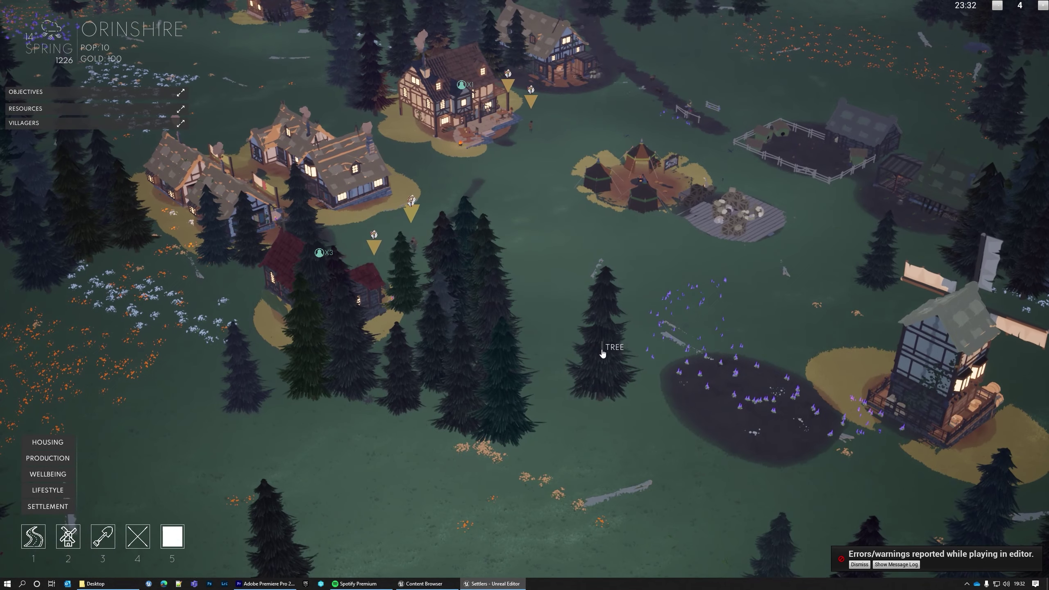
{"action": "key", "text": "e"}
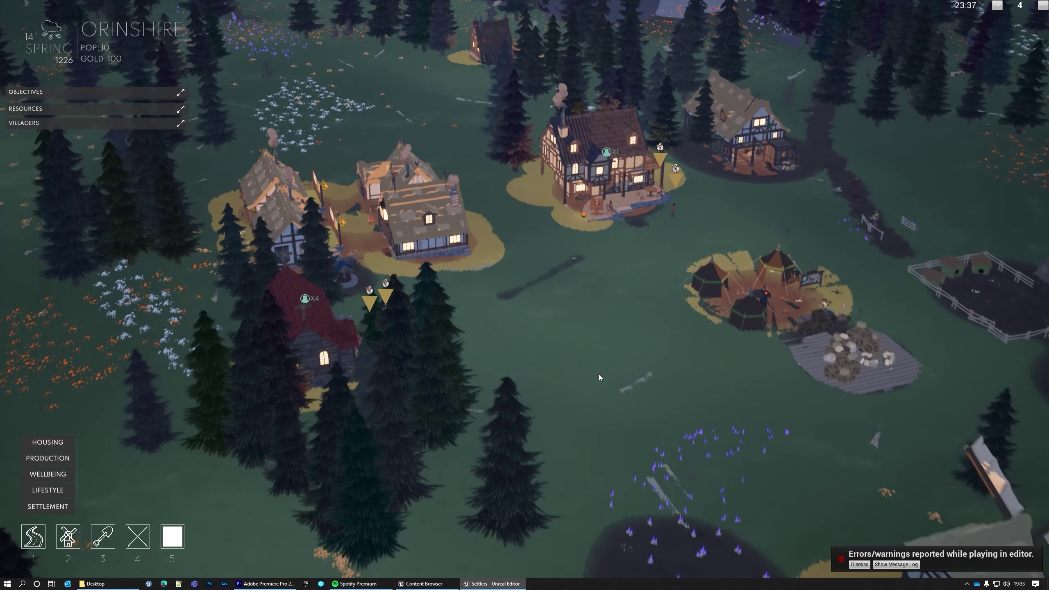
{"action": "key", "text": "e"}
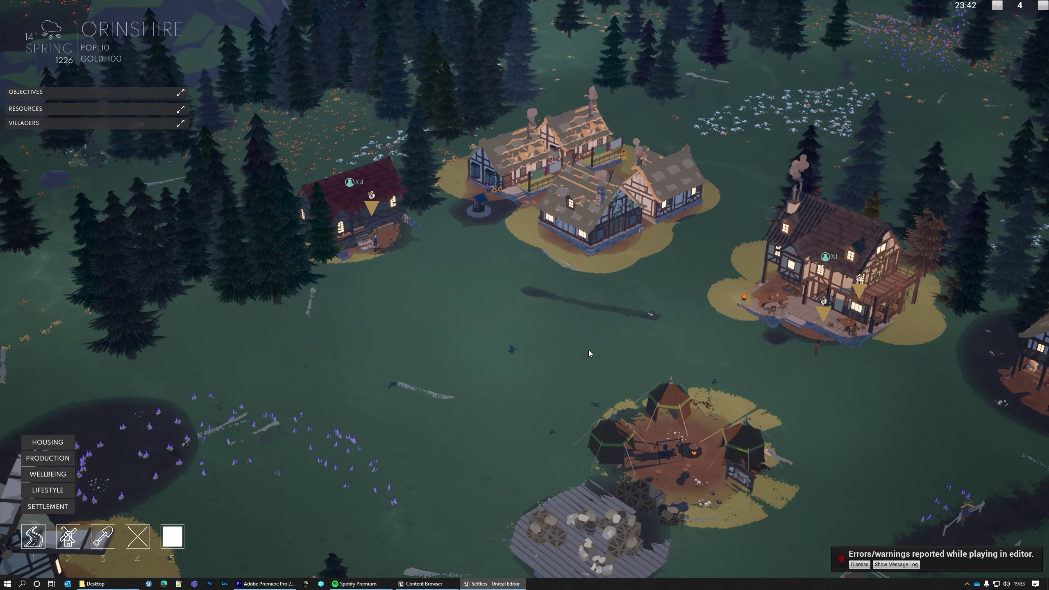
Step: Examine the settlement's night lighting from the houses and camp site across to the windmill and the purple flower patch
{"action": "key", "text": "e"}
{"action": "key", "text": "e"}
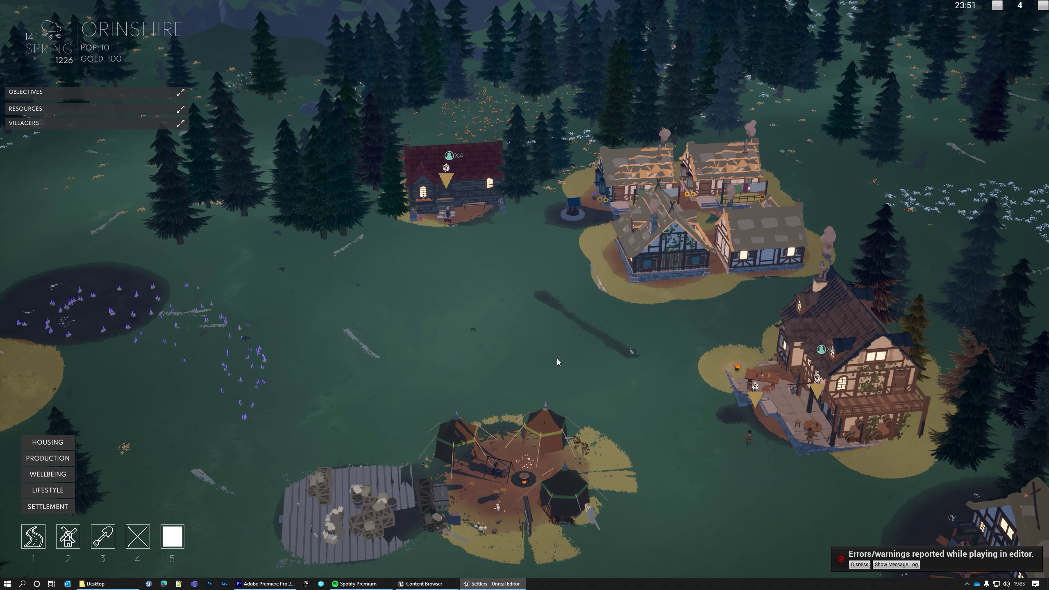
{"action": "key", "text": "e"}
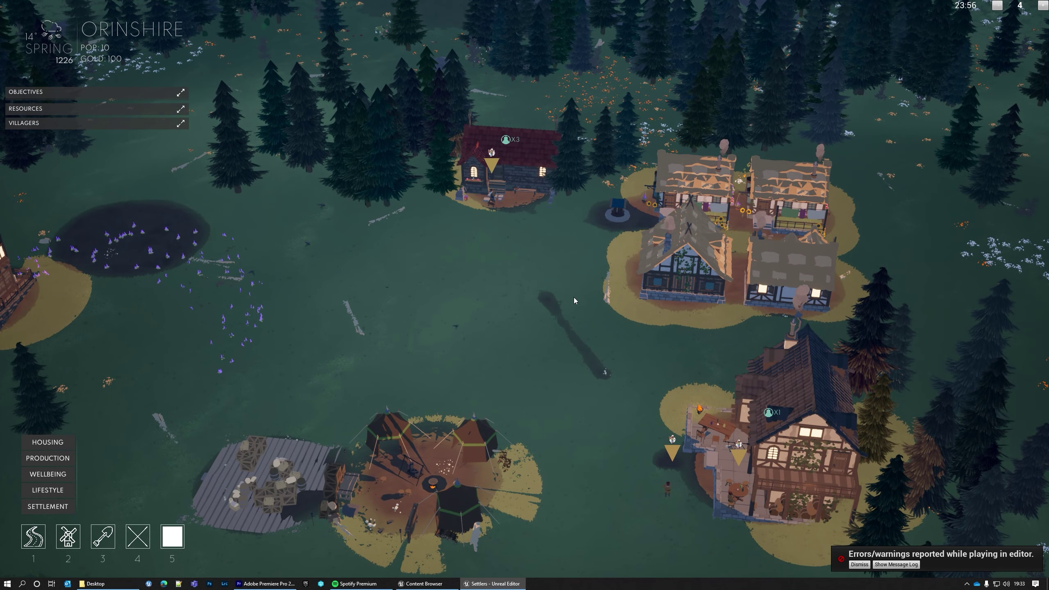
{"action": "key", "text": "e"}
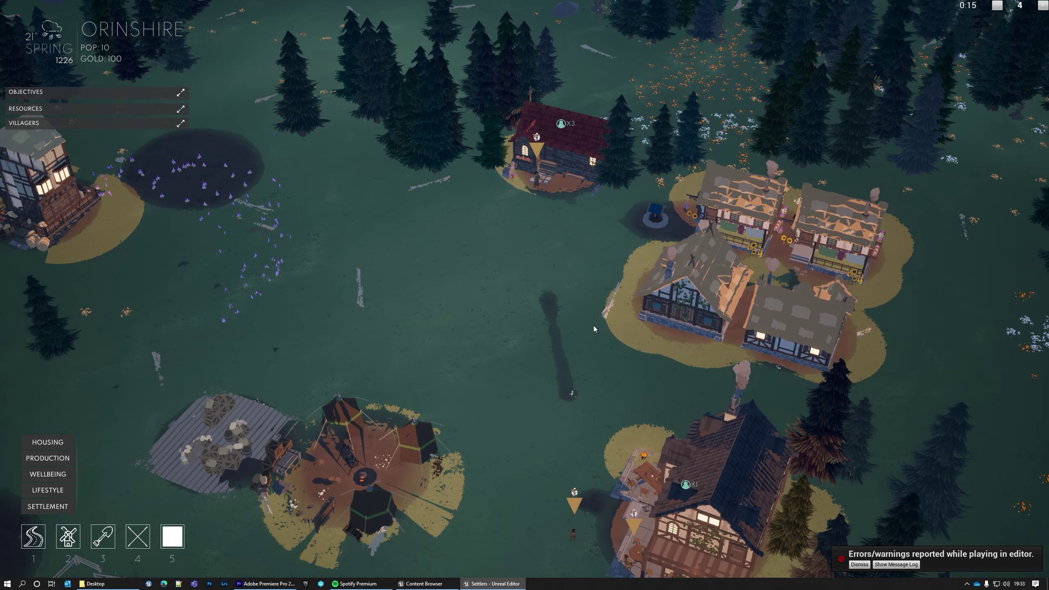
{"action": "middle_click_drag", "start_coordinate": [579, 316], "coordinate": [517, 305]}
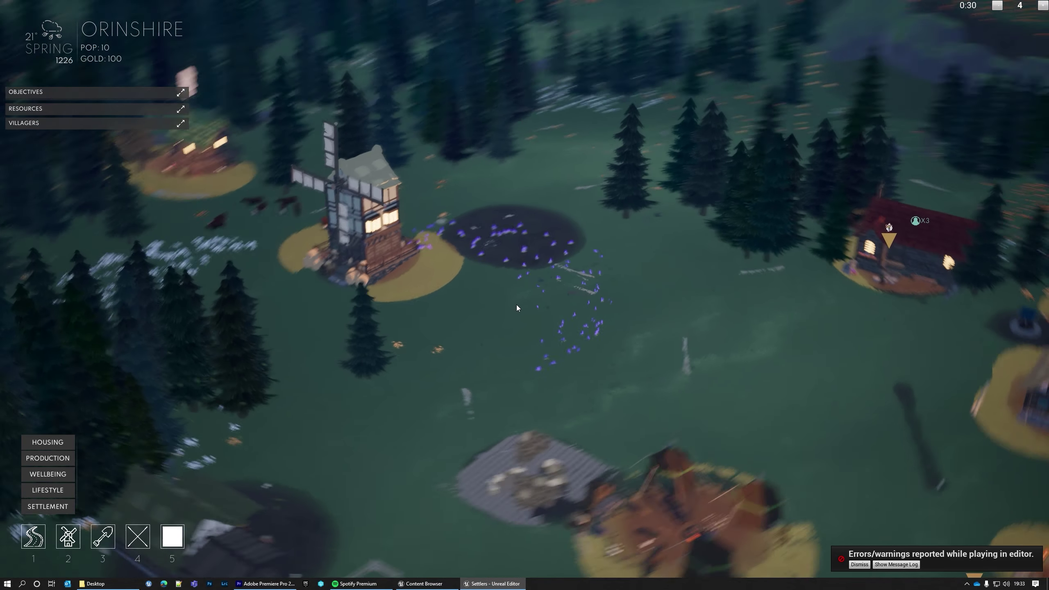
{"action": "scroll", "coordinate": [518, 281], "scroll_direction": "up", "scroll_amount": 3}
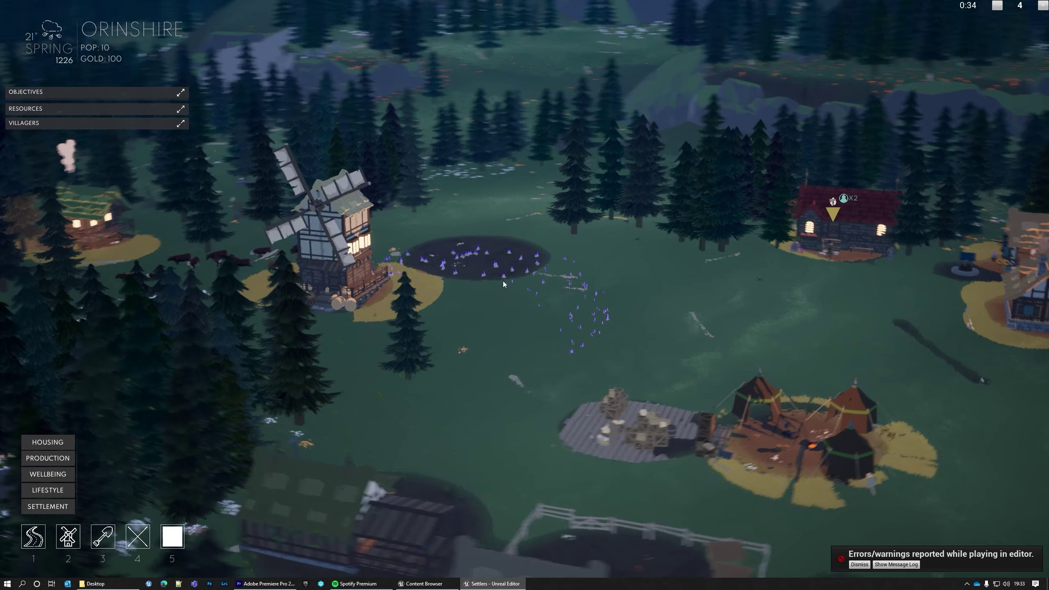
{"action": "scroll", "coordinate": [503, 283], "scroll_direction": "down", "scroll_amount": 3}
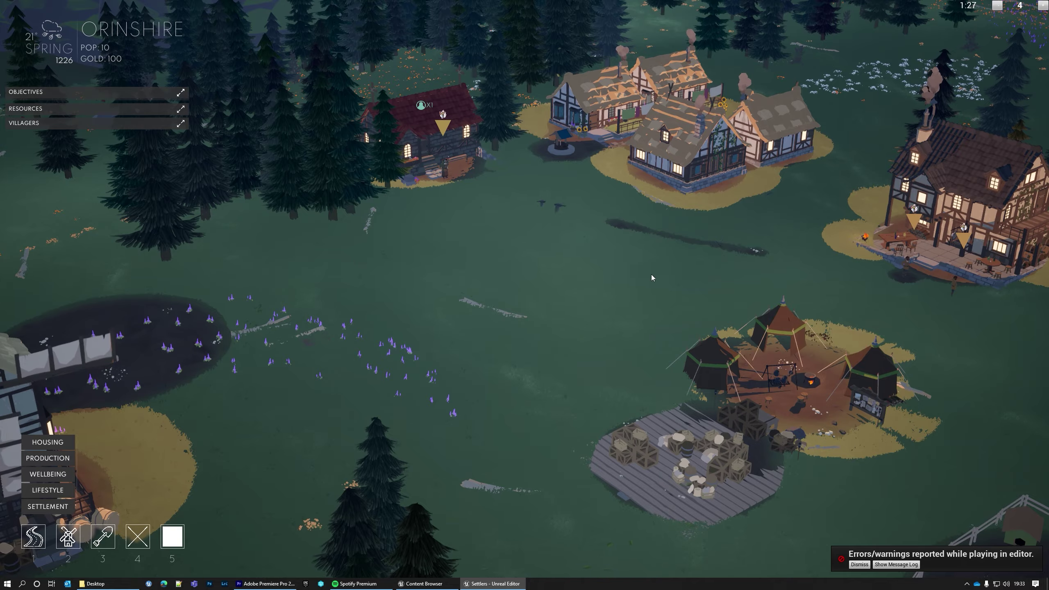
{"action": "middle_click_drag", "start_coordinate": [650, 274], "coordinate": [599, 282]}
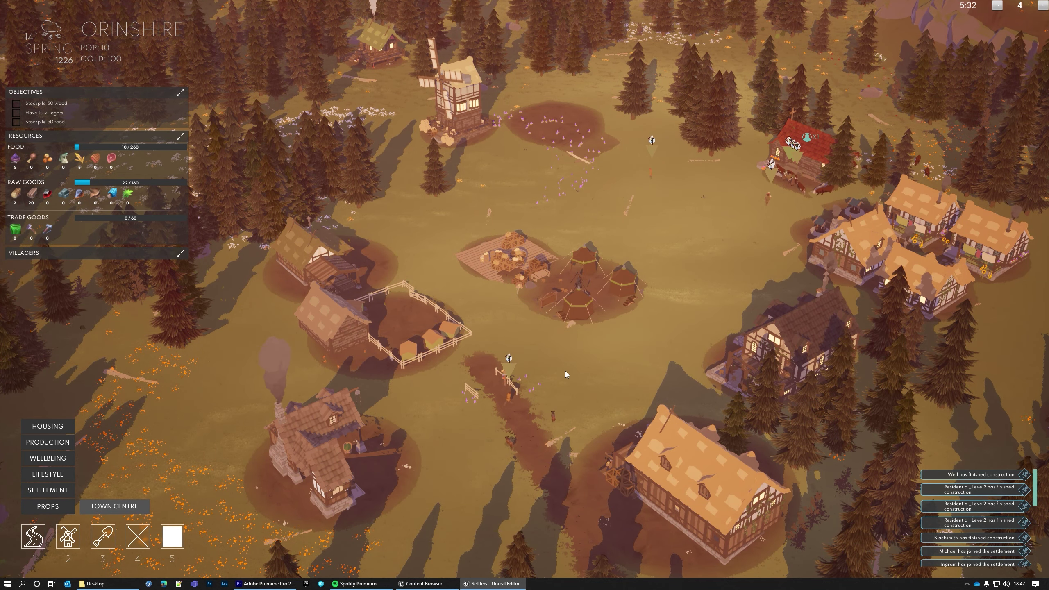
Step: Survey the daytime village around the camp site and chicken farm, including its place in the surrounding forest
{"action": "middle_click_drag", "start_coordinate": [566, 371], "coordinate": [592, 360]}
{"action": "scroll", "coordinate": [592, 360], "scroll_direction": "up", "scroll_amount": 5}
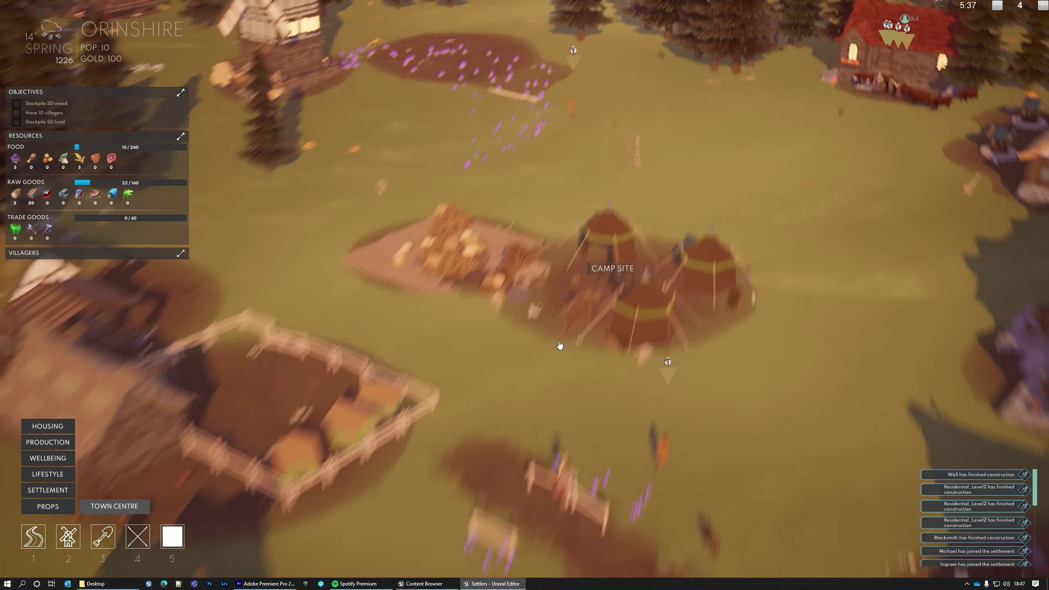
{"action": "key", "text": "w"}
{"action": "key", "text": "d"}
{"action": "scroll", "coordinate": [467, 287], "scroll_direction": "down", "scroll_amount": 5}
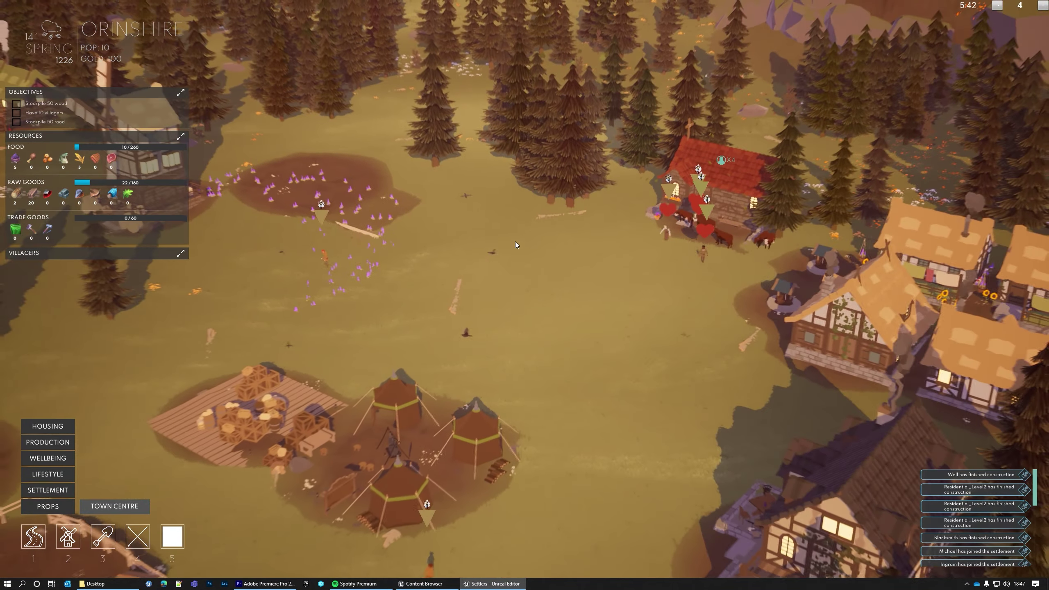
{"action": "key", "text": "s"}
{"action": "scroll", "coordinate": [524, 264], "scroll_direction": "down", "scroll_amount": 2}
{"action": "key", "text": "s"}
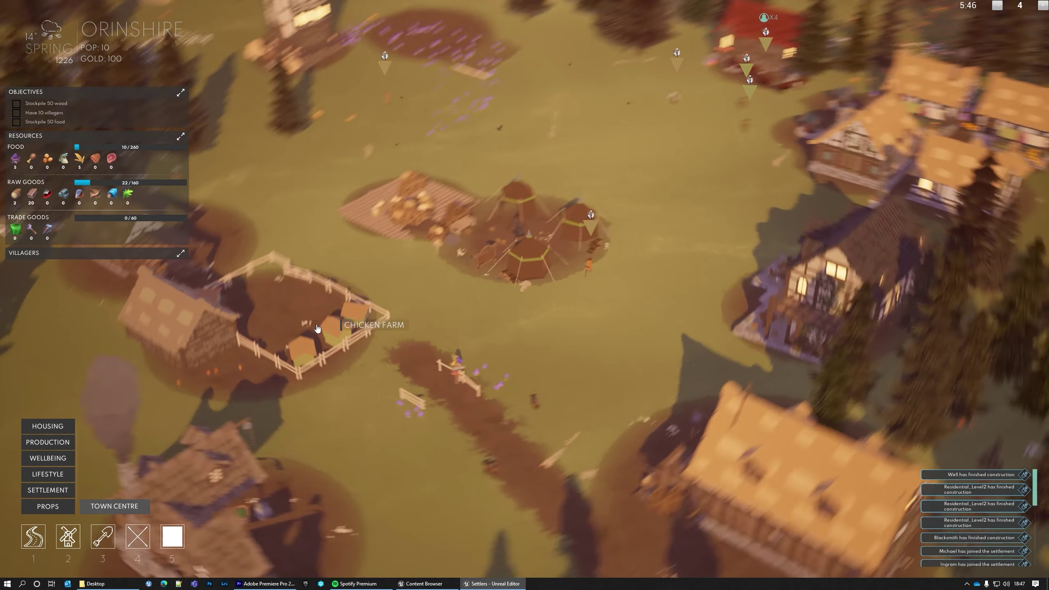
{"action": "key", "text": "a"}
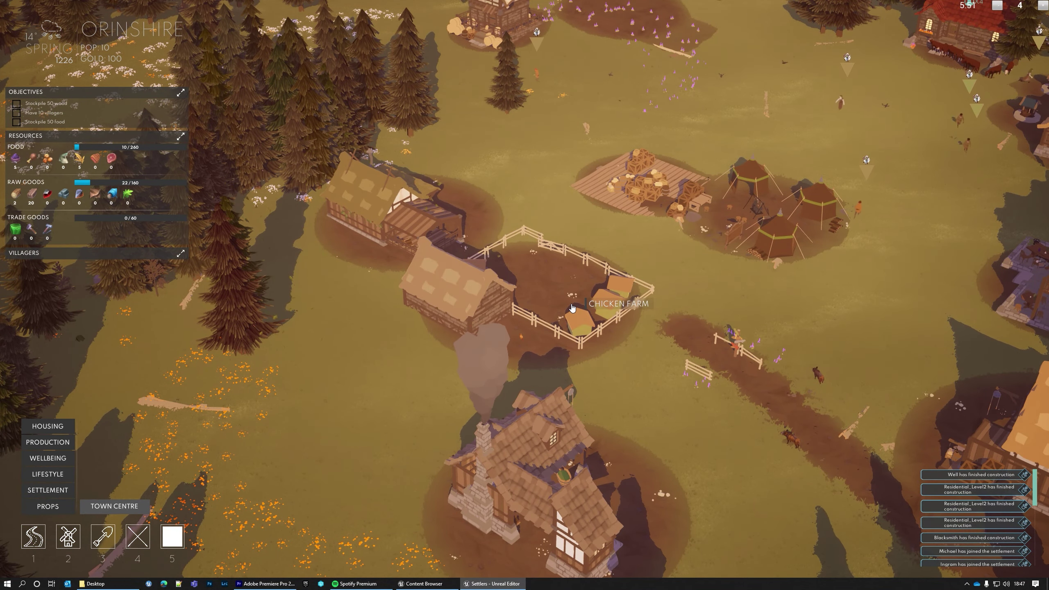
{"action": "scroll", "coordinate": [572, 308], "scroll_direction": "down", "scroll_amount": 5}
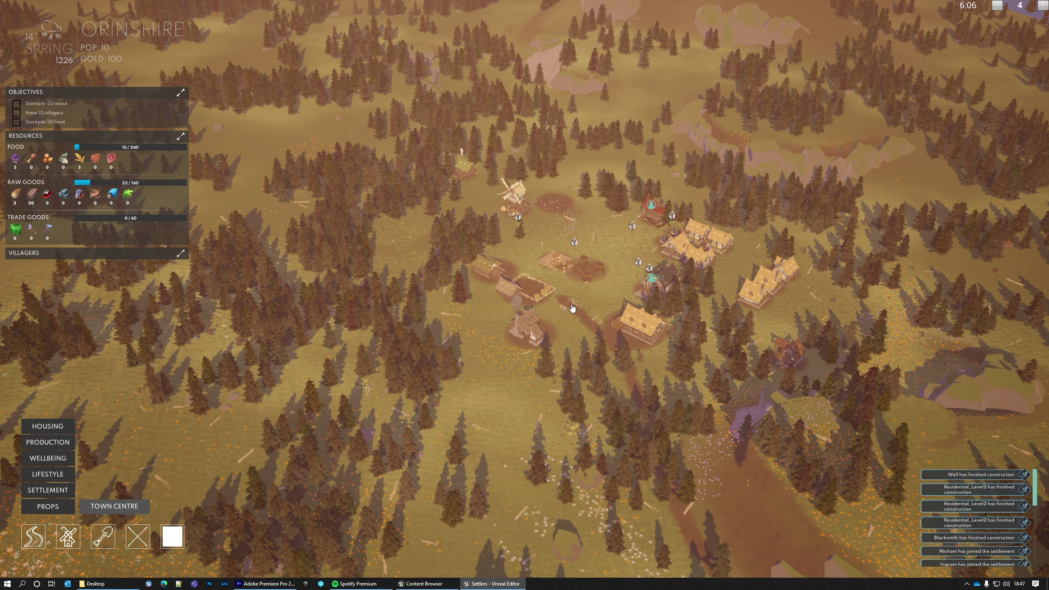
Step: Examine the red-roofed building, wells, thatched houses and cattle up close, followed by the camp site and chicken farm
{"action": "scroll", "coordinate": [572, 302], "scroll_direction": "up", "scroll_amount": 5}
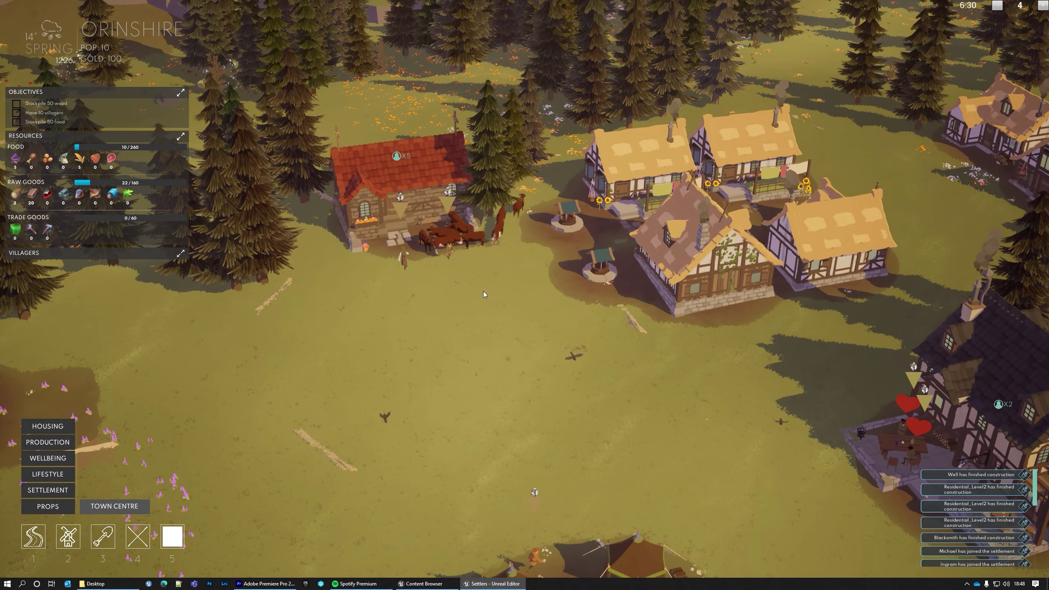
{"action": "scroll", "coordinate": [484, 291], "scroll_direction": "up", "scroll_amount": 5}
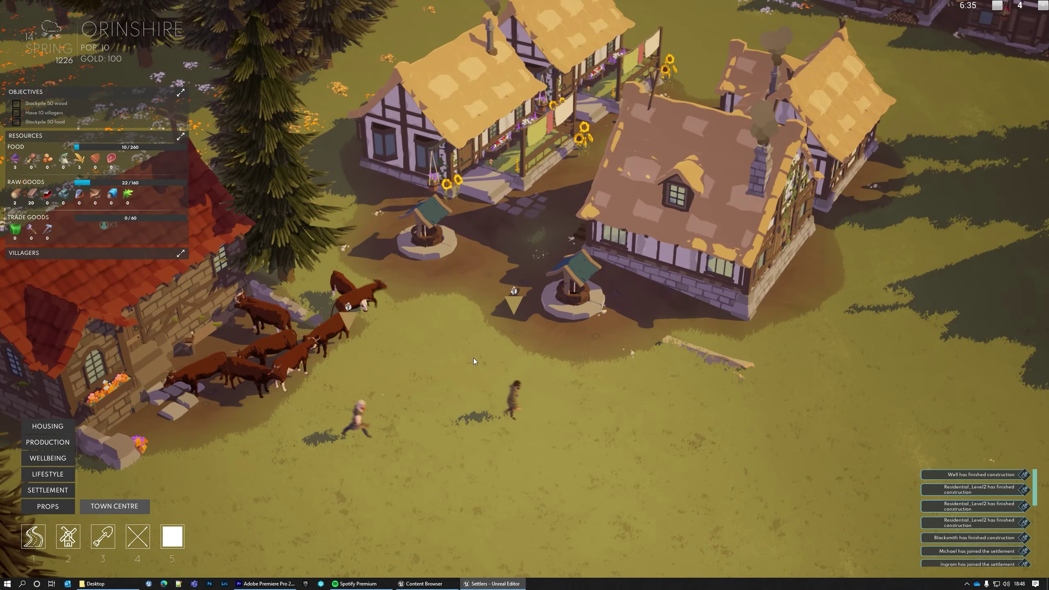
{"action": "key", "text": "w"}
{"action": "middle_click_drag", "start_coordinate": [474, 357], "coordinate": [559, 344]}
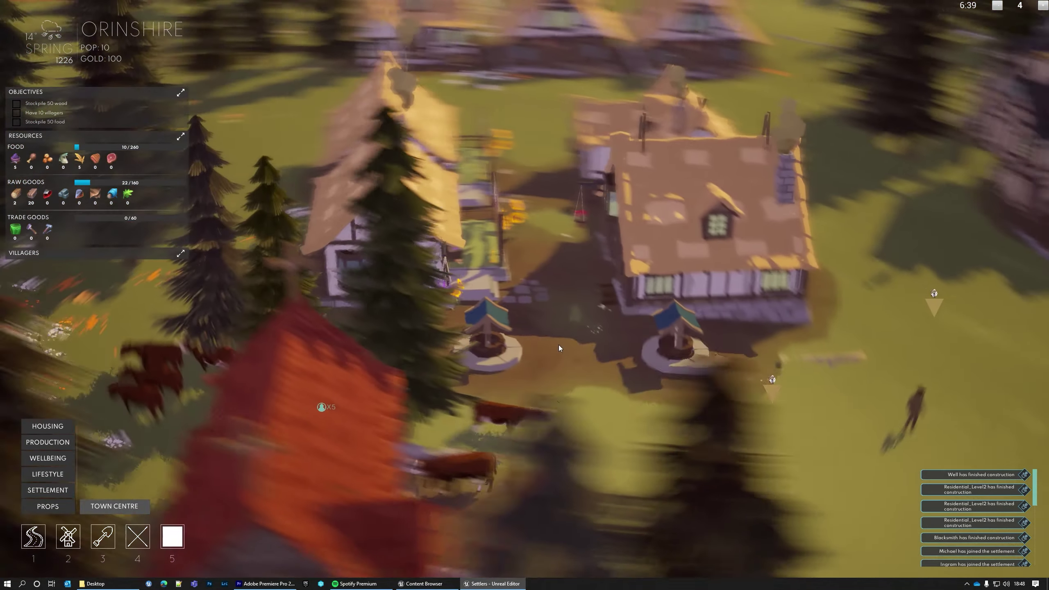
{"action": "key", "text": "d"}
{"action": "middle_click_drag", "start_coordinate": [444, 339], "coordinate": [641, 332]}
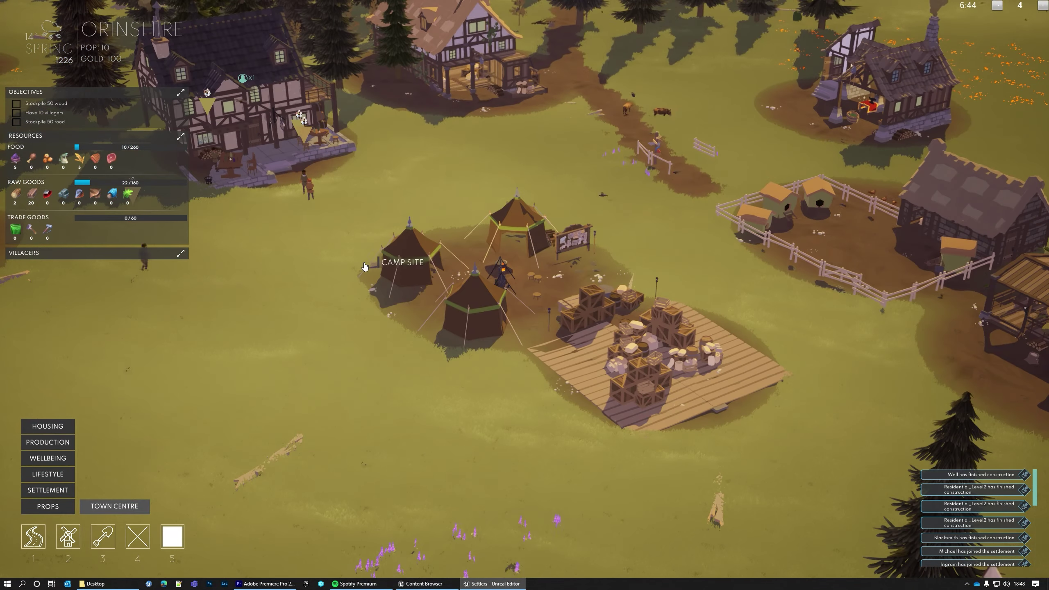
{"action": "scroll", "coordinate": [365, 267], "scroll_direction": "down", "scroll_amount": 5}
{"action": "scroll", "coordinate": [468, 283], "scroll_direction": "up", "scroll_amount": 5}
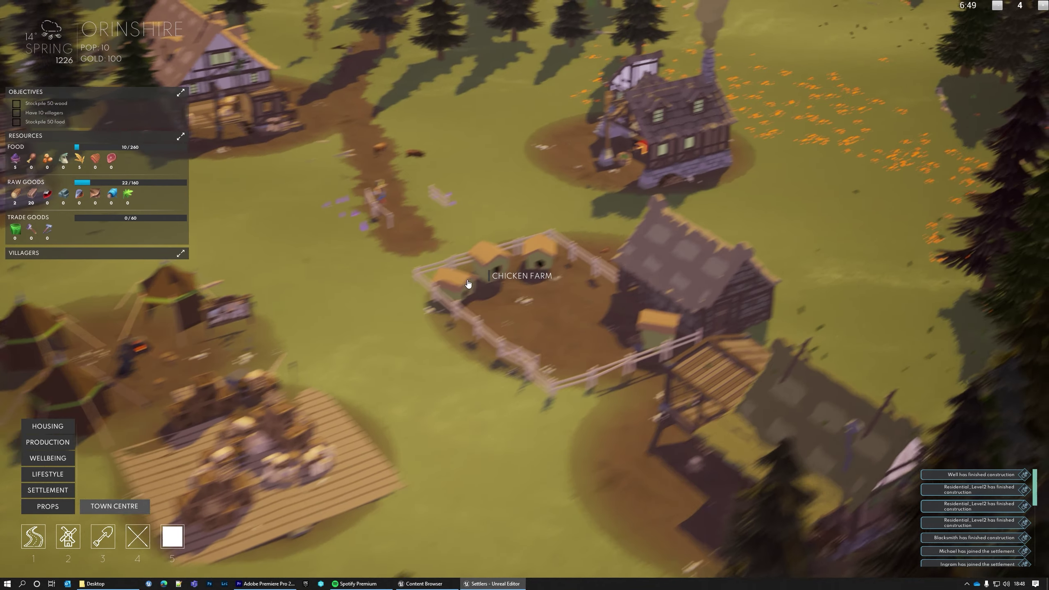
{"action": "middle_click_drag", "start_coordinate": [273, 295], "coordinate": [594, 313]}
{"action": "scroll", "coordinate": [613, 321], "scroll_direction": "down", "scroll_amount": 3}
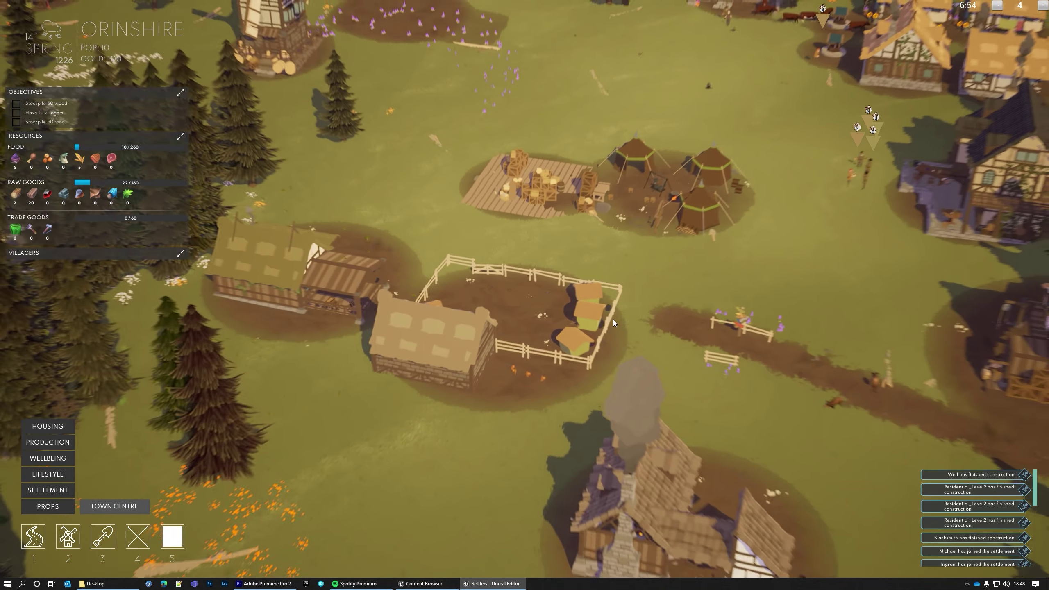
{"action": "scroll", "coordinate": [551, 325], "scroll_direction": "down", "scroll_amount": 3}
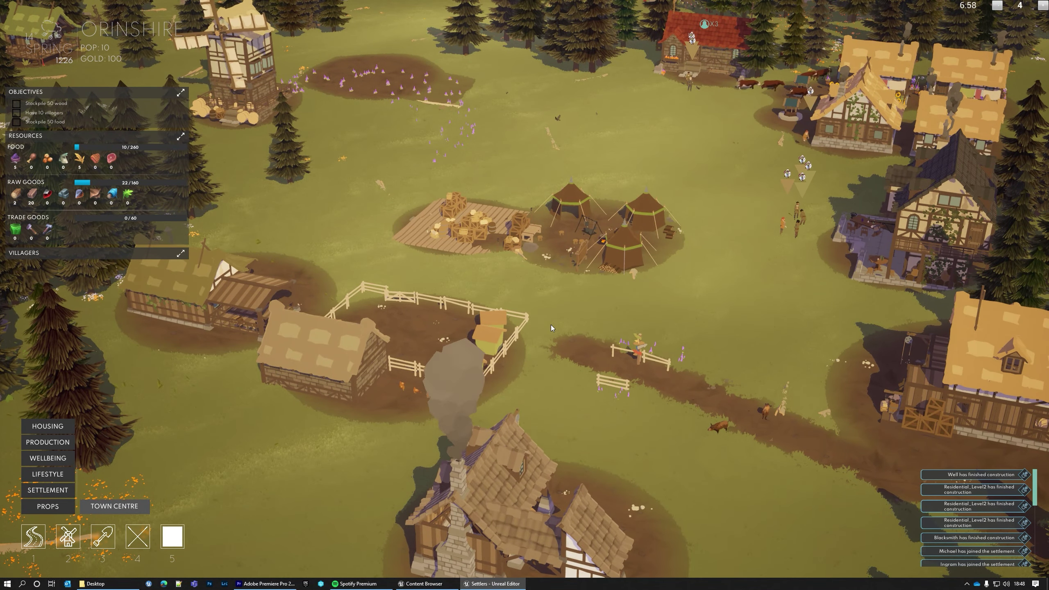
{"action": "middle_click_drag", "start_coordinate": [551, 325], "coordinate": [547, 338]}
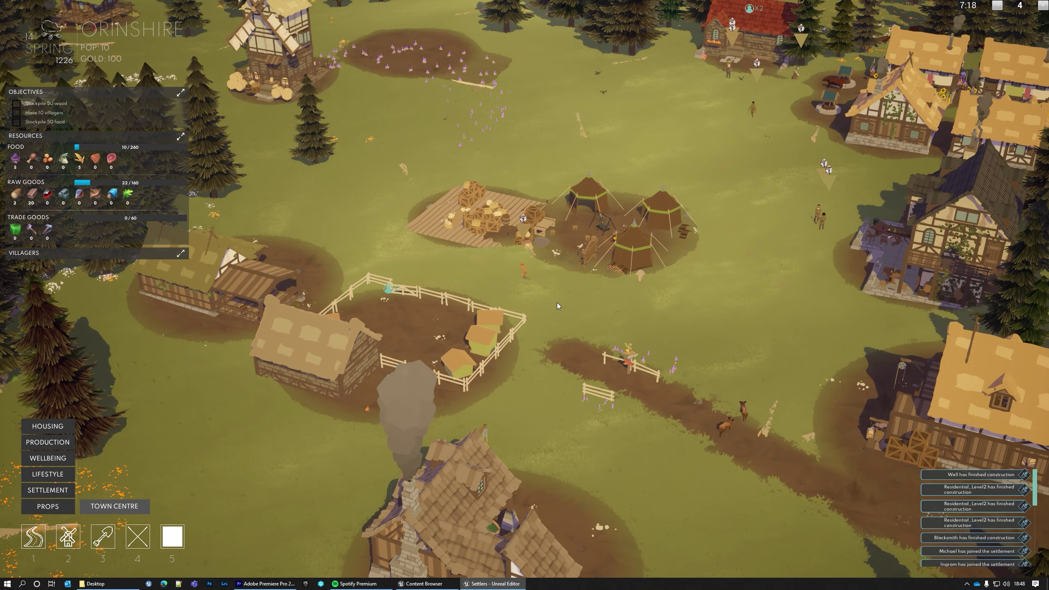
Step: Observe the villagers near the red-roofed building and wells, and view the village and camp site in the rain
{"action": "middle_click_drag", "start_coordinate": [557, 302], "coordinate": [554, 401]}
{"action": "scroll", "coordinate": [529, 306], "scroll_direction": "up", "scroll_amount": 4}
{"action": "middle_click_drag", "start_coordinate": [612, 302], "coordinate": [550, 312]}
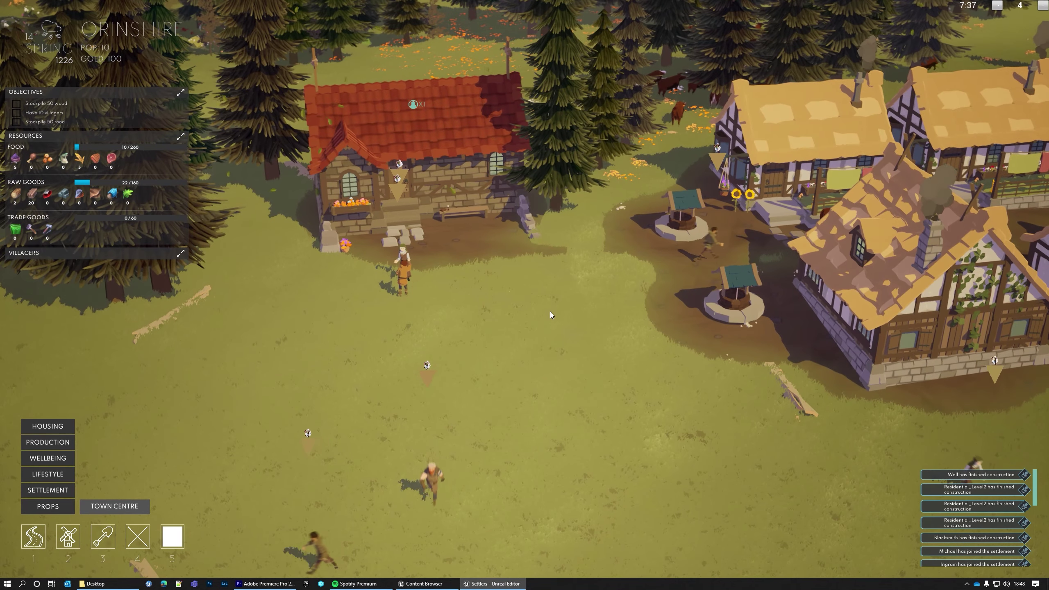
{"action": "scroll", "coordinate": [550, 310], "scroll_direction": "down", "scroll_amount": 2}
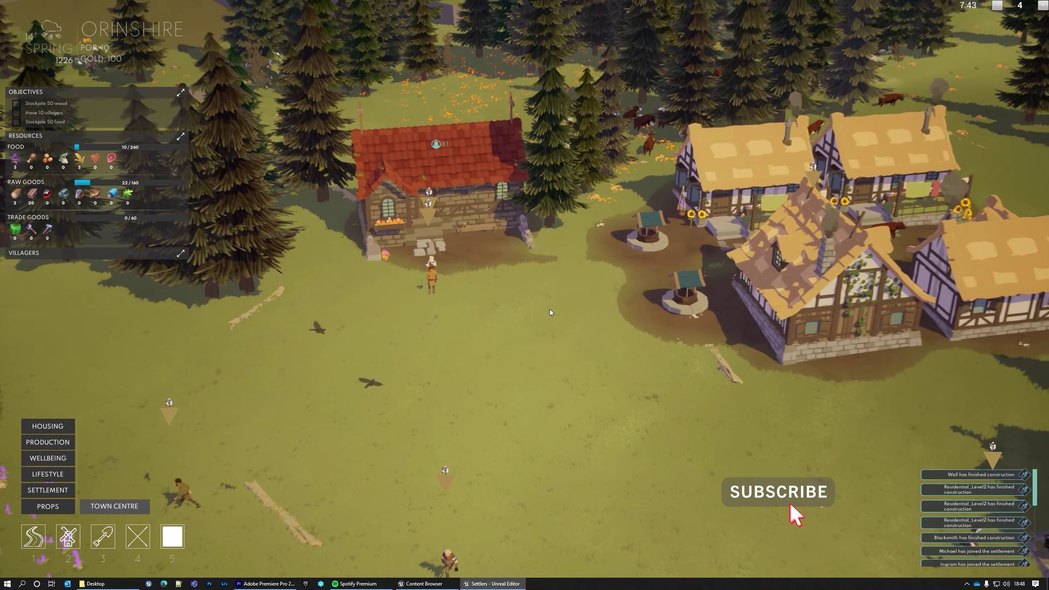
{"action": "scroll", "coordinate": [547, 308], "scroll_direction": "down", "scroll_amount": 1}
{"action": "scroll", "coordinate": [570, 302], "scroll_direction": "down", "scroll_amount": 3}
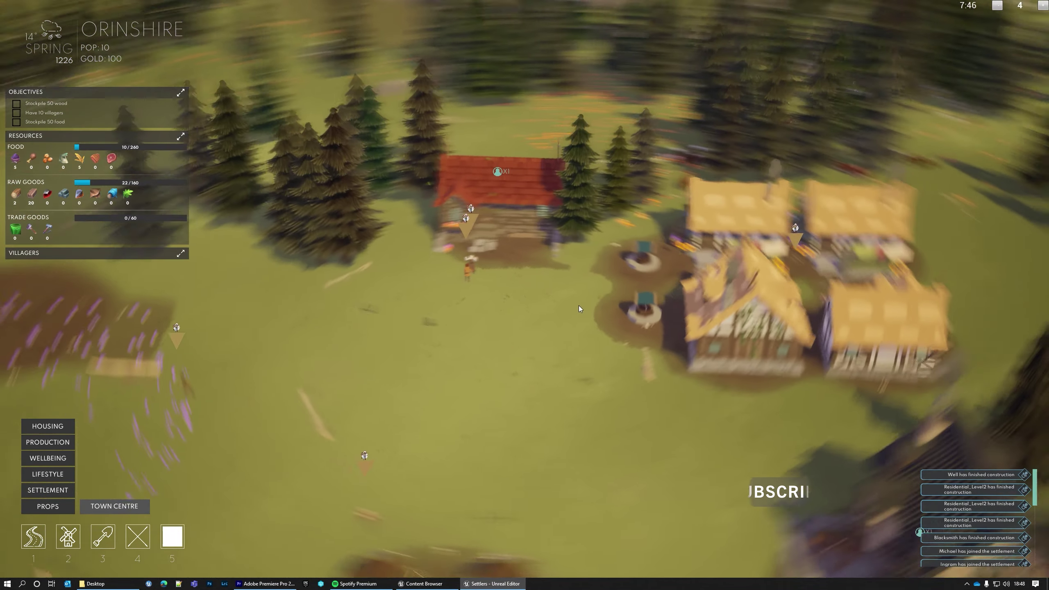
{"action": "middle_click_drag", "start_coordinate": [579, 305], "coordinate": [515, 280]}
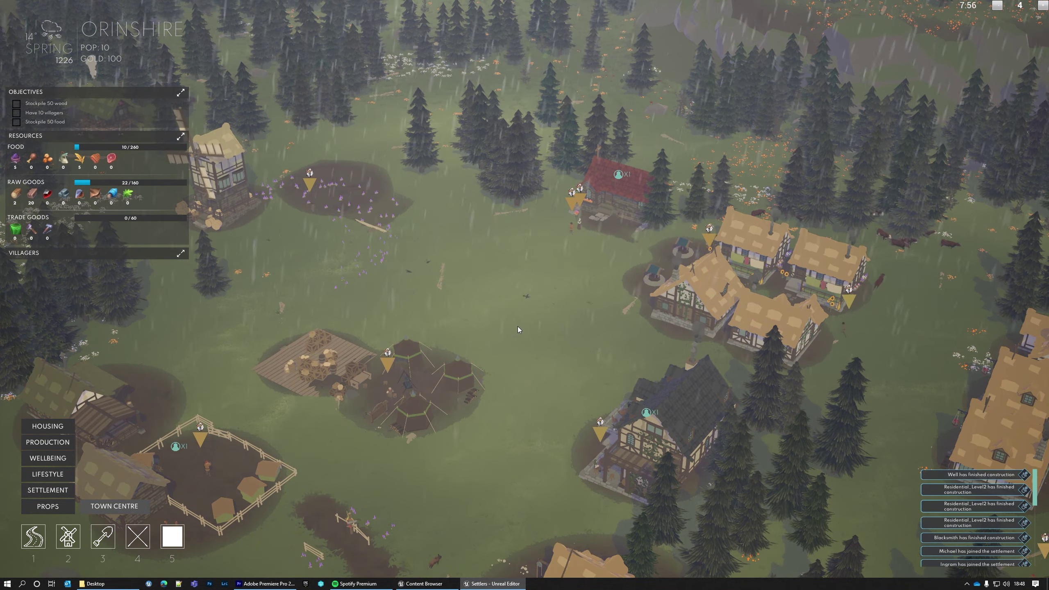
{"action": "middle_click_drag", "start_coordinate": [514, 325], "coordinate": [531, 312]}
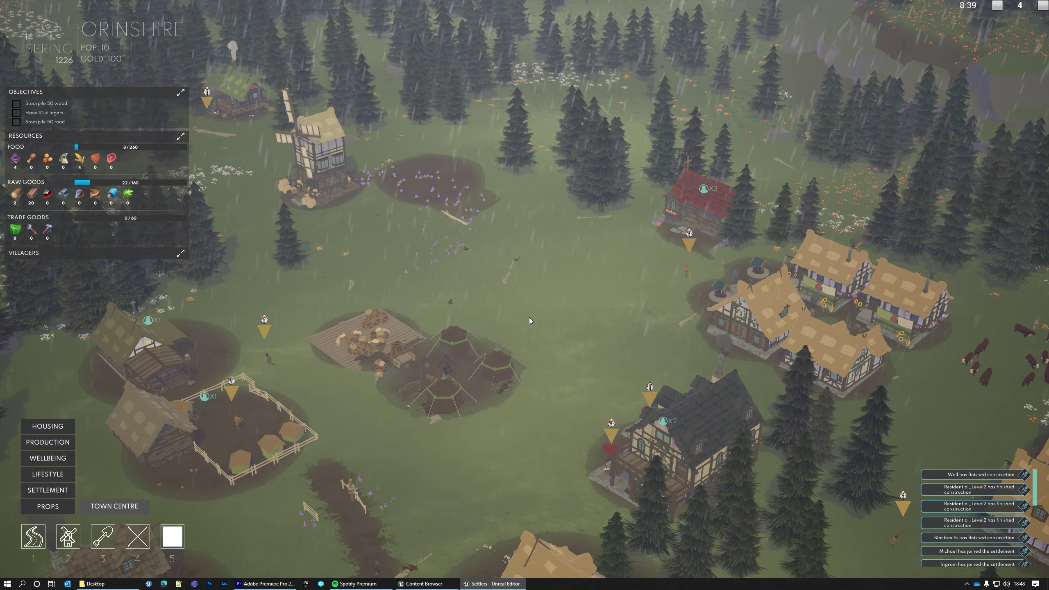
{"action": "scroll", "coordinate": [502, 338], "scroll_direction": "up", "scroll_amount": 5}
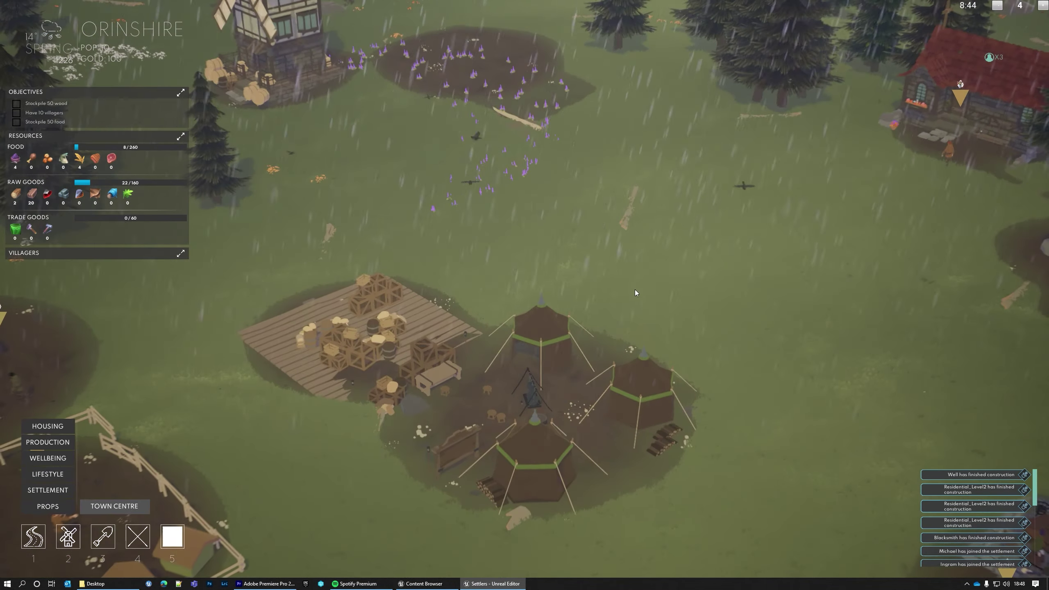
{"action": "middle_click_drag", "start_coordinate": [529, 220], "coordinate": [579, 201]}
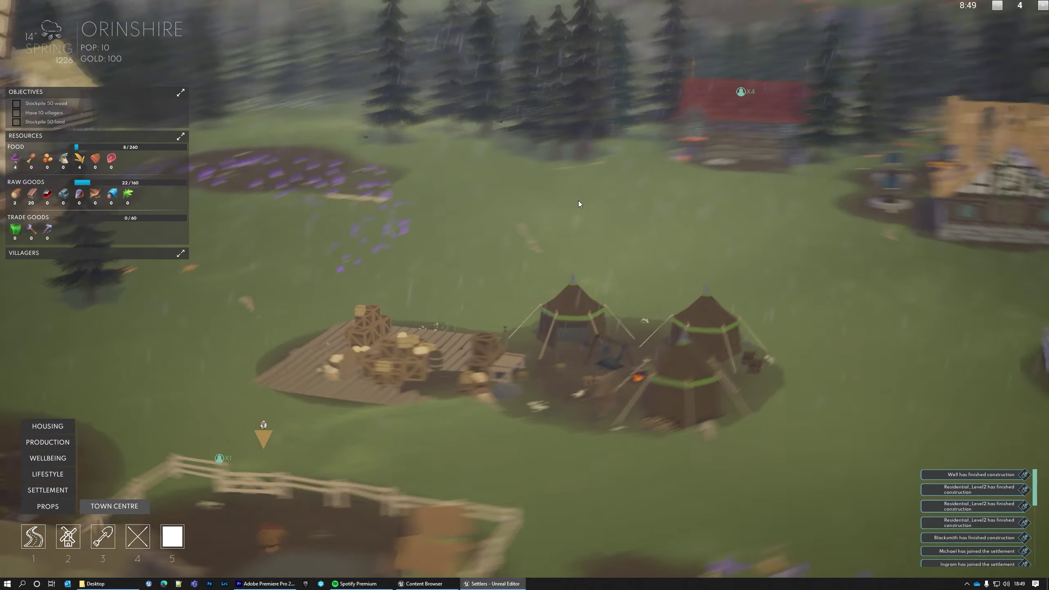
Step: View the camp site, storage yard and chicken farm in the rain from several angles
{"action": "mouse_move", "coordinate": [640, 243]}
{"action": "middle_mouse_down"}
{"action": "mouse_move", "coordinate": [690, 246]}
{"action": "mouse_move", "coordinate": [587, 249]}
{"action": "mouse_move", "coordinate": [656, 252]}
{"action": "middle_mouse_up"}
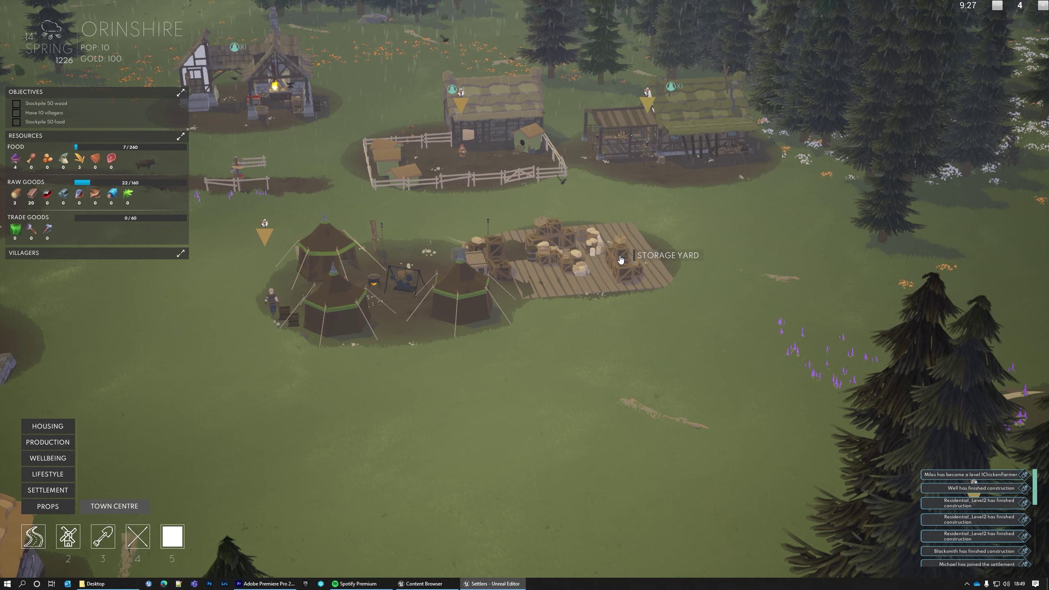
{"action": "middle_click_drag", "start_coordinate": [634, 256], "coordinate": [531, 250]}
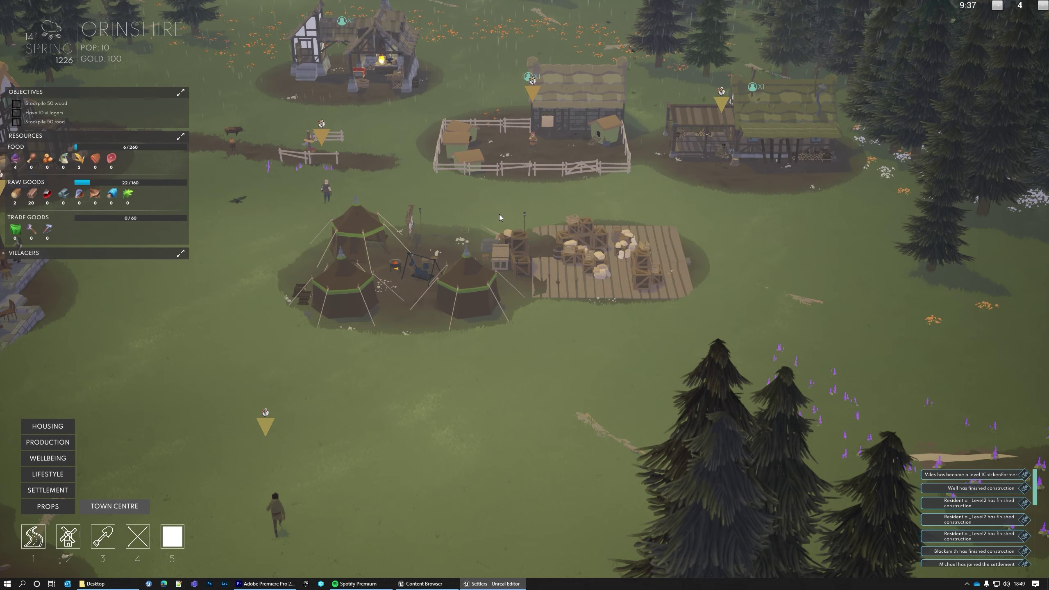
{"action": "middle_click_drag", "start_coordinate": [422, 195], "coordinate": [383, 191]}
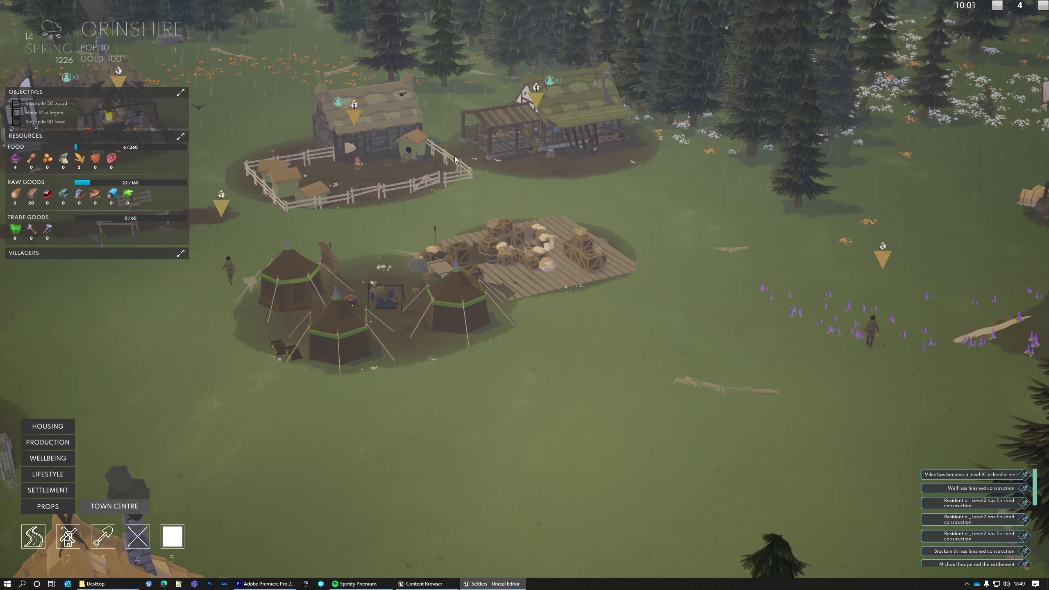
{"action": "middle_click_drag", "start_coordinate": [547, 182], "coordinate": [589, 223]}
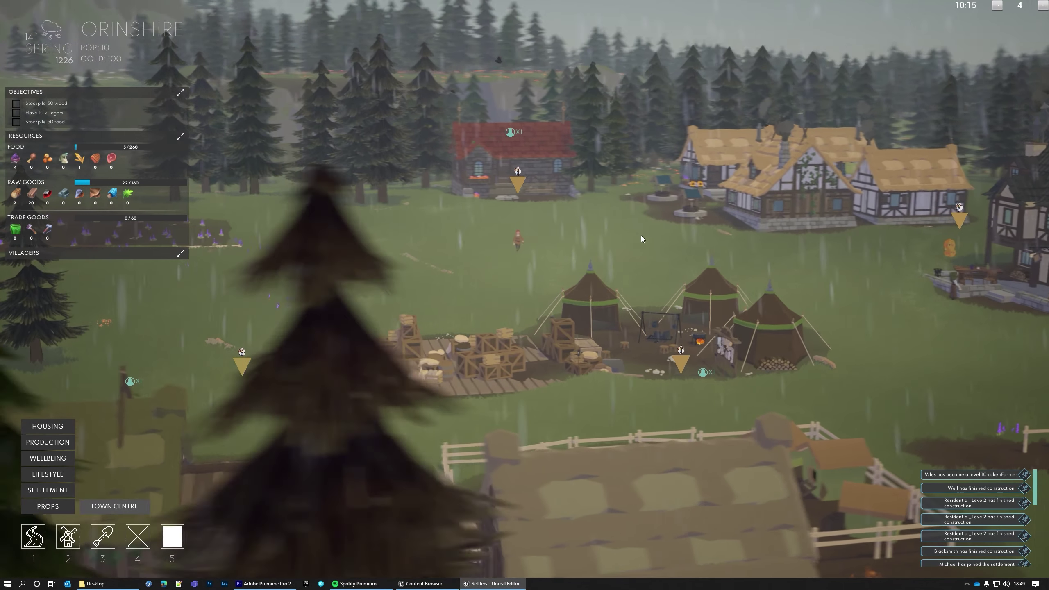
Step: Bring up the player debug controls and set the weather to Foggy over the village
{"action": "scroll", "coordinate": [657, 244], "scroll_direction": "down", "scroll_amount": 4}
{"action": "key", "text": "Tab"}
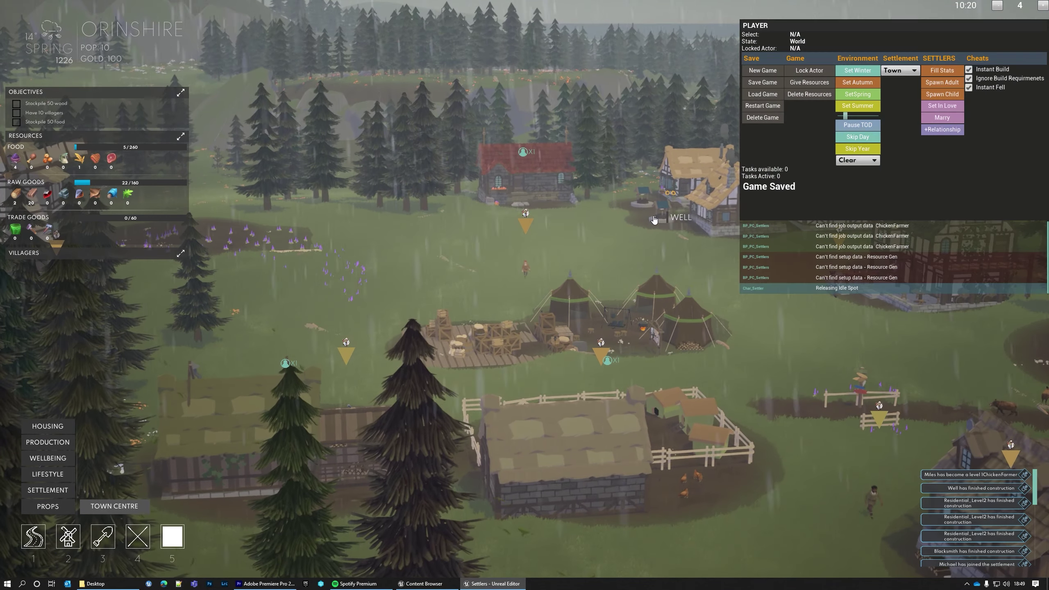
{"action": "left_click", "coordinate": [858, 159]}
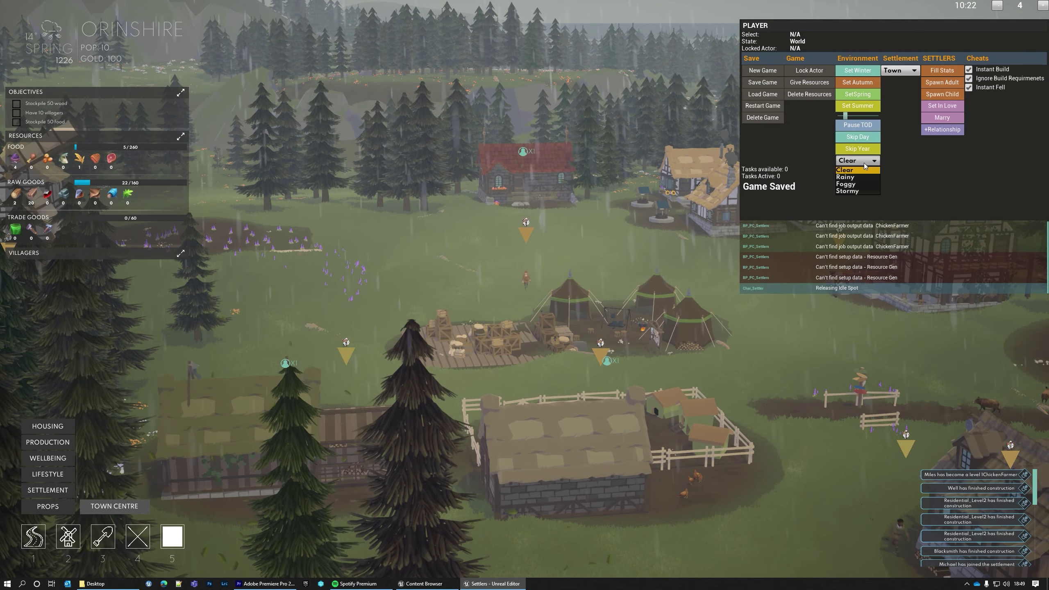
{"action": "left_click", "coordinate": [855, 184]}
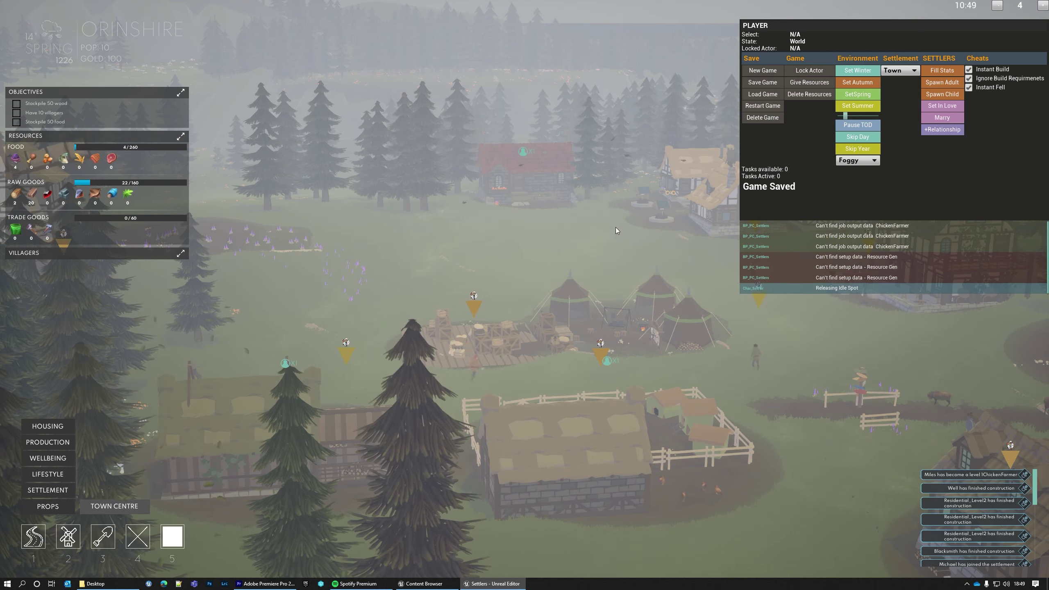
{"action": "mouse_move", "coordinate": [615, 228]}
{"action": "middle_mouse_down"}
{"action": "mouse_move", "coordinate": [529, 218]}
{"action": "mouse_move", "coordinate": [393, 237]}
{"action": "mouse_move", "coordinate": [587, 198]}
{"action": "mouse_move", "coordinate": [492, 215]}
{"action": "mouse_move", "coordinate": [585, 223]}
{"action": "mouse_move", "coordinate": [562, 210]}
{"action": "mouse_move", "coordinate": [616, 208]}
{"action": "middle_mouse_up"}
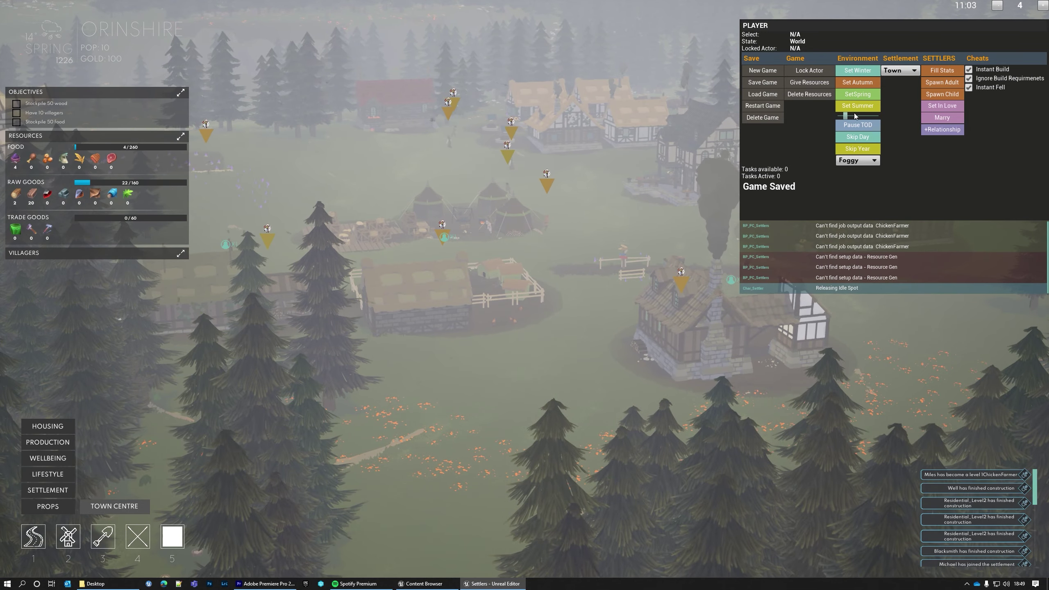
Step: Set the time of day to about 5:00 and view the village and windmill in the dawn fog
{"action": "left_click_drag", "start_coordinate": [844, 115], "coordinate": [846, 116]}
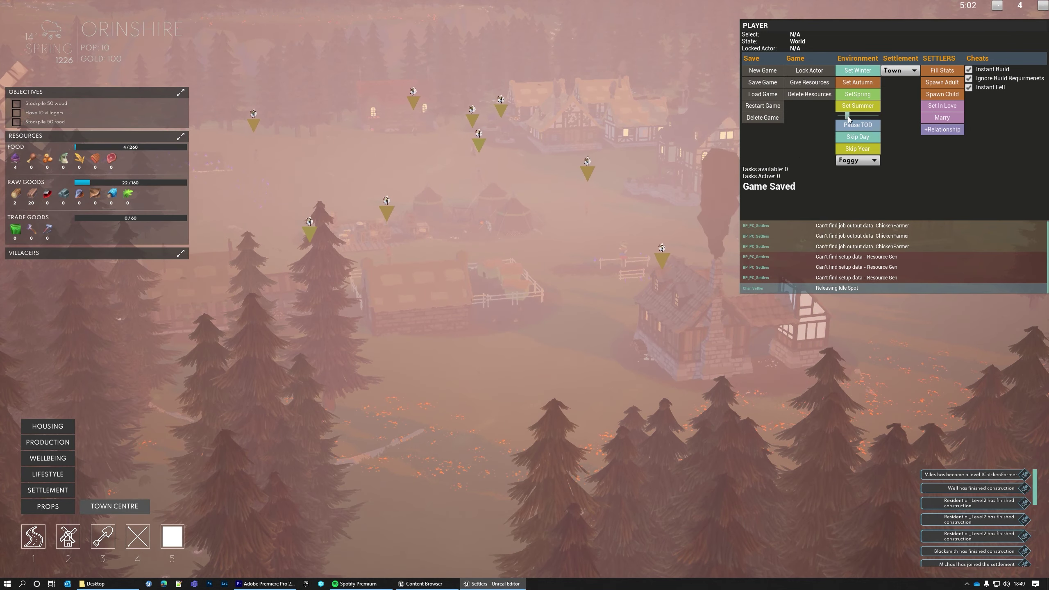
{"action": "middle_click_drag", "start_coordinate": [598, 244], "coordinate": [478, 245]}
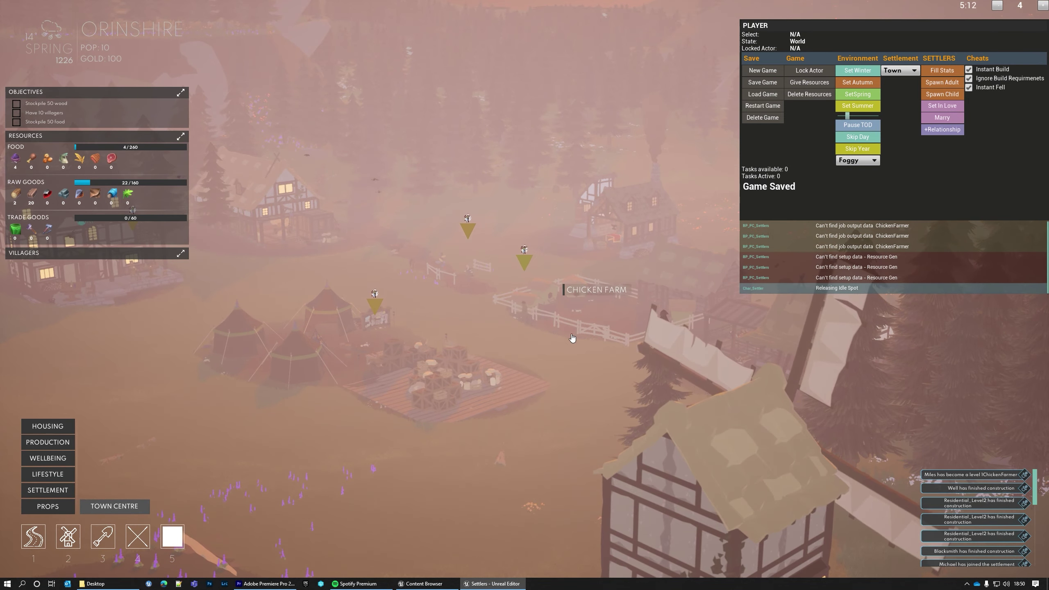
{"action": "scroll", "coordinate": [398, 346], "scroll_direction": "down", "scroll_amount": 3}
{"action": "middle_click_drag", "start_coordinate": [384, 346], "coordinate": [428, 328]}
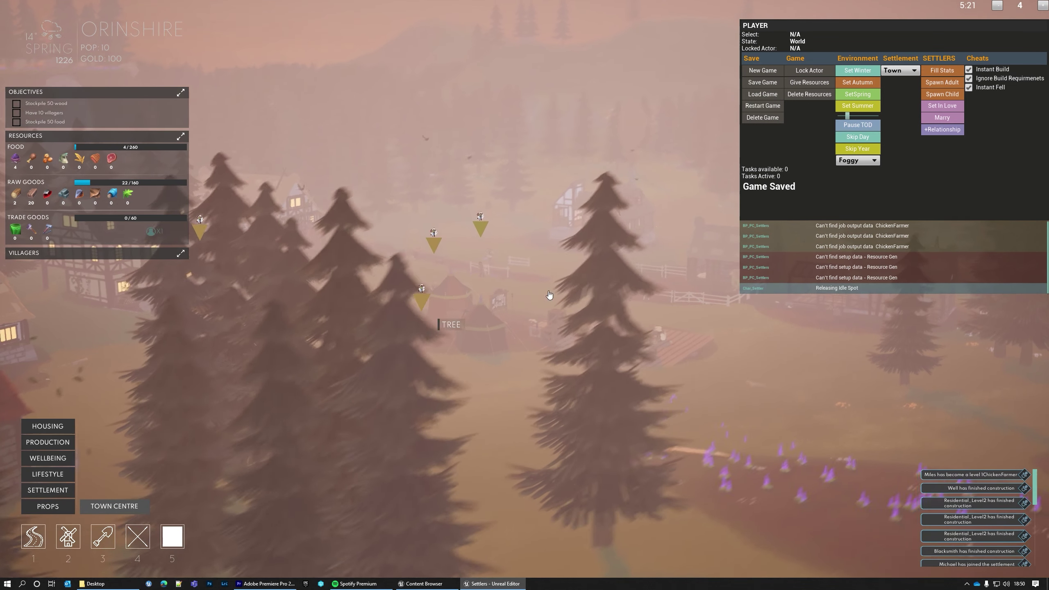
Step: Set the weather to Clear and move the time of day to about 20:00
{"action": "left_click", "coordinate": [855, 170]}
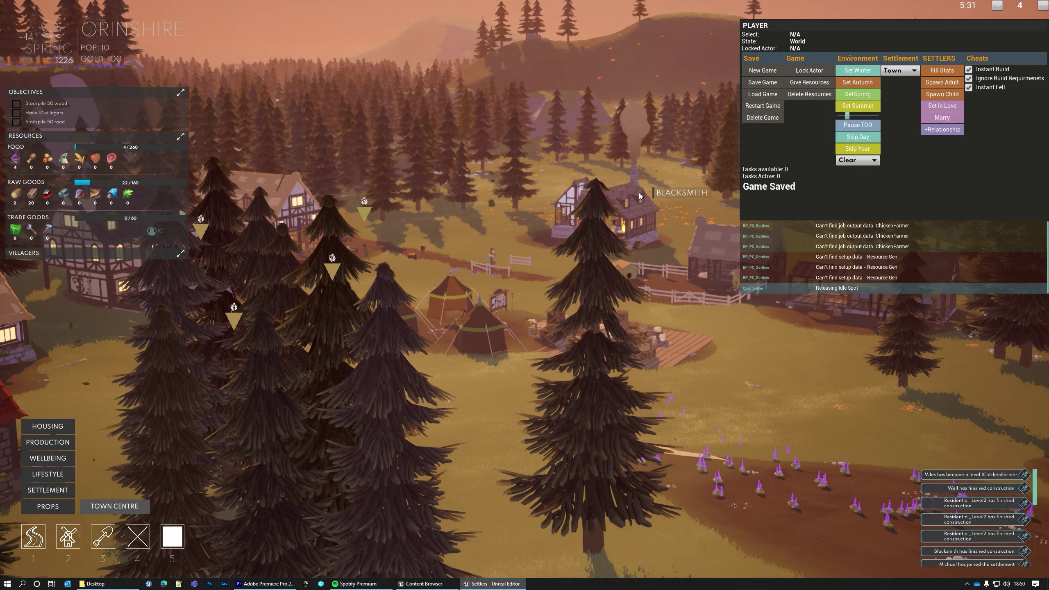
{"action": "middle_click_drag", "start_coordinate": [458, 186], "coordinate": [524, 175]}
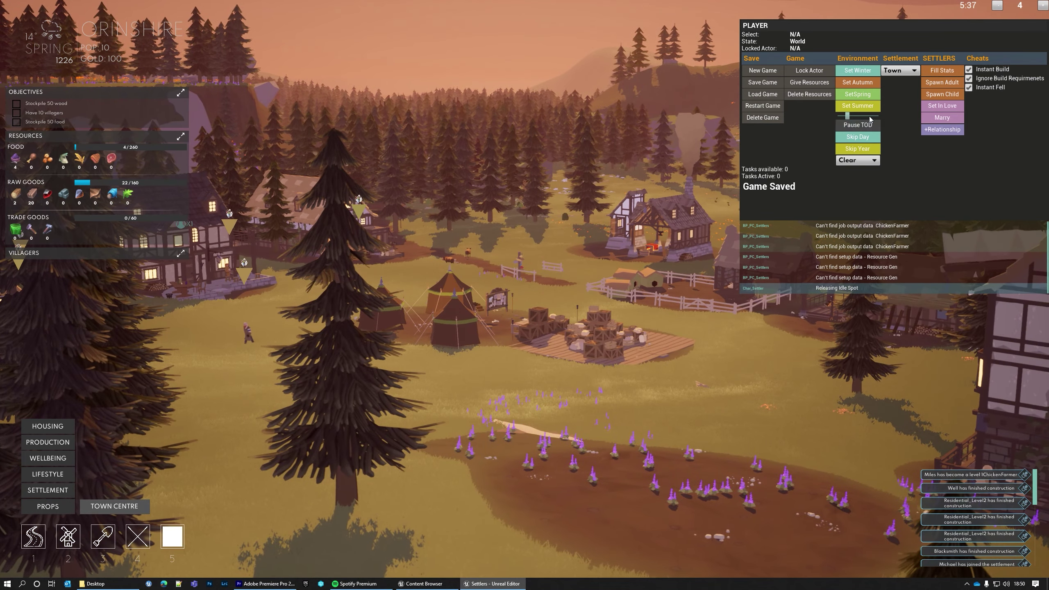
{"action": "left_click_drag", "start_coordinate": [847, 116], "coordinate": [871, 116]}
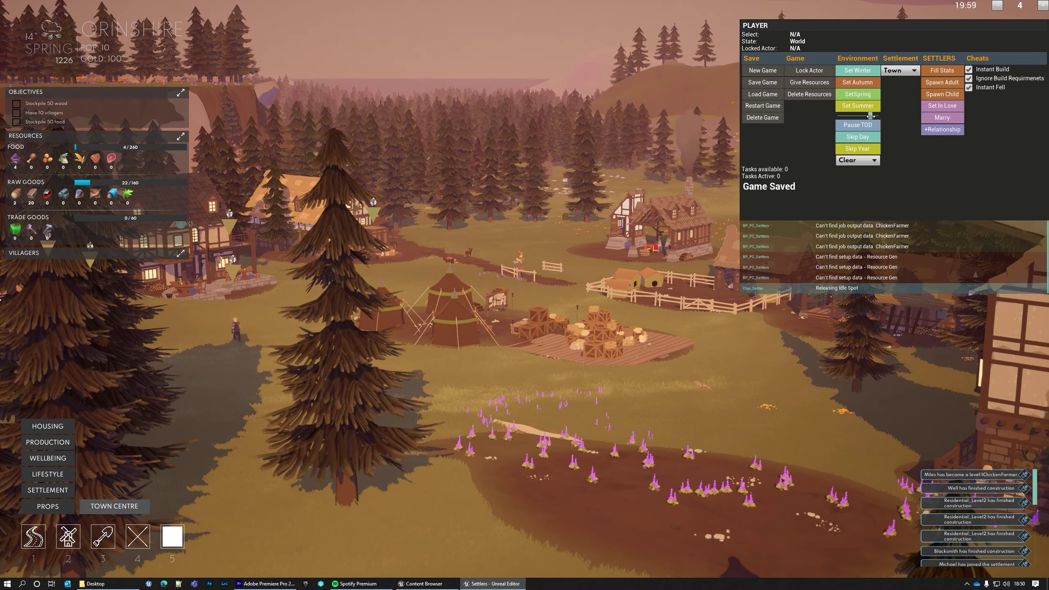
Step: Examine the blacksmith, camp site and chicken farm in the evening fog, from wide and close views
{"action": "key", "text": "e"}
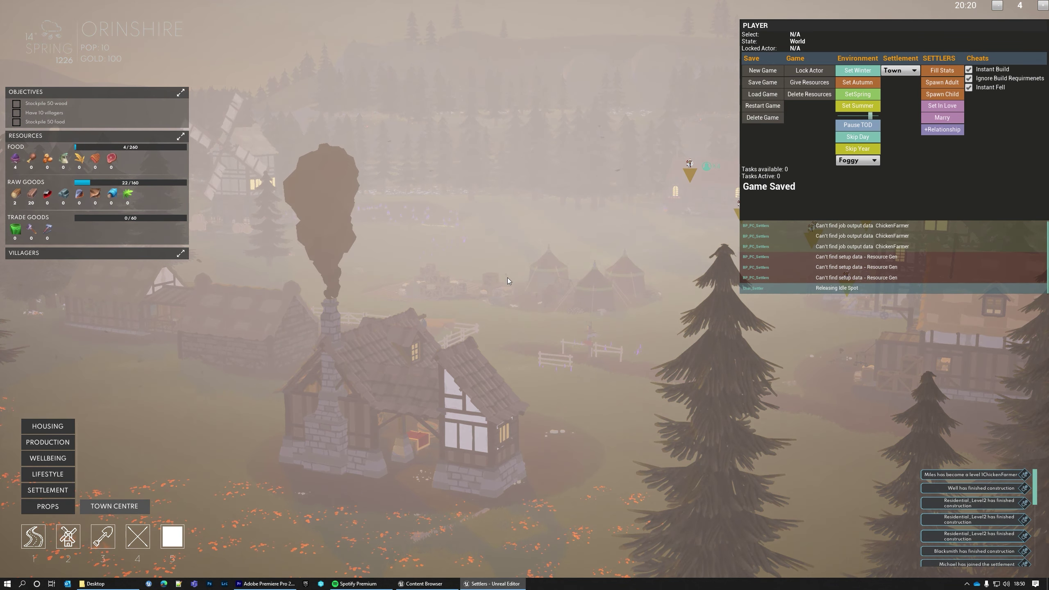
{"action": "middle_click_drag", "start_coordinate": [507, 277], "coordinate": [580, 291]}
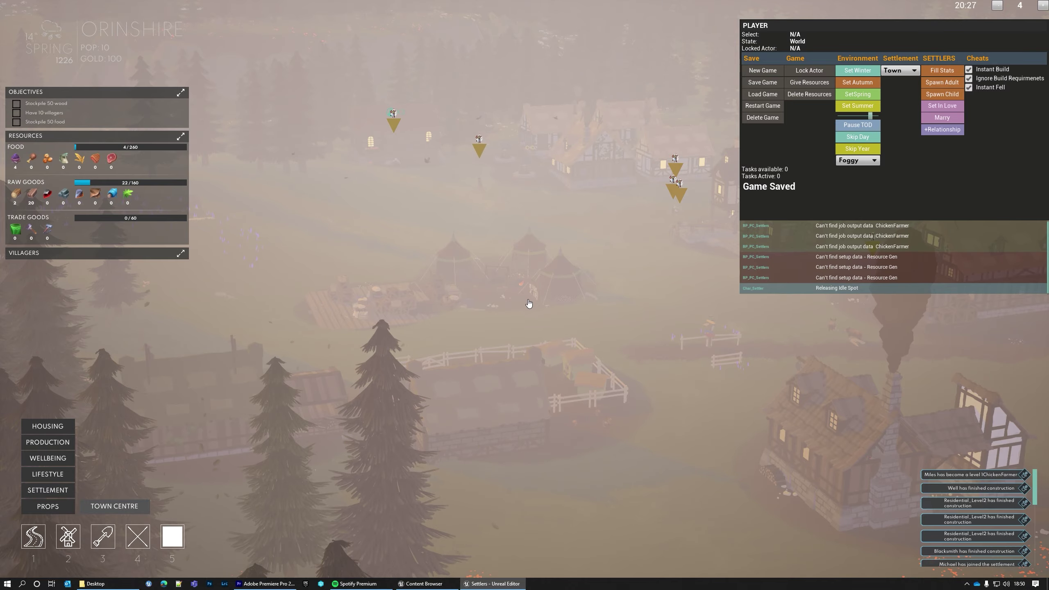
{"action": "scroll", "coordinate": [529, 304], "scroll_direction": "down", "scroll_amount": 3}
{"action": "key", "text": "w"}
{"action": "middle_click_drag", "start_coordinate": [445, 351], "coordinate": [454, 333]}
{"action": "scroll", "coordinate": [457, 332], "scroll_direction": "up", "scroll_amount": 3}
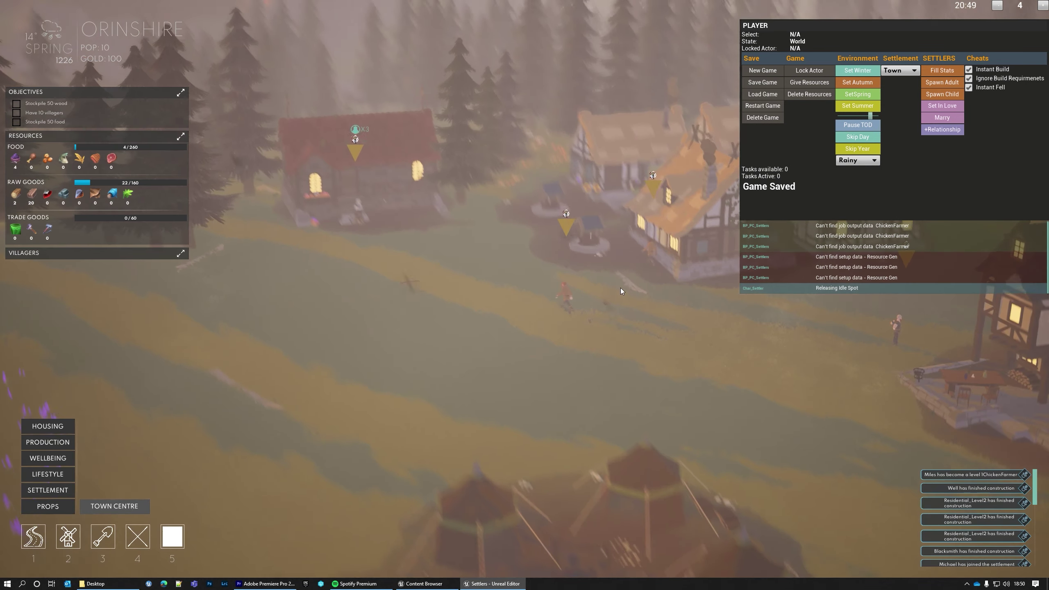
Step: Set the weather from Rainy to Clear and view the sunset over the windmill, flower patch and camp site
{"action": "mouse_move", "coordinate": [620, 288]}
{"action": "middle_mouse_down"}
{"action": "mouse_move", "coordinate": [669, 286]}
{"action": "mouse_move", "coordinate": [609, 302]}
{"action": "middle_mouse_up"}
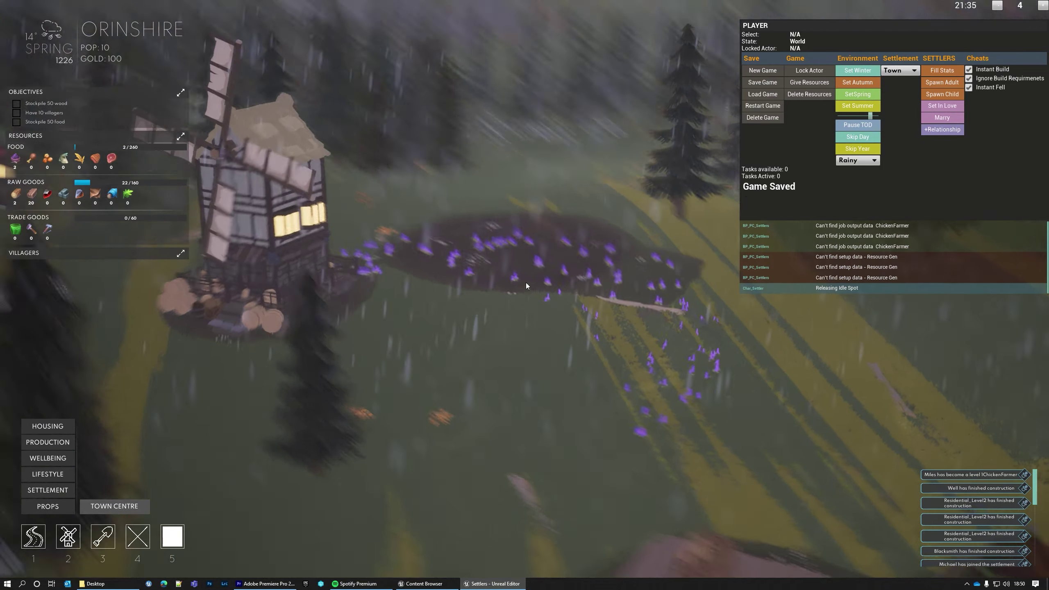
{"action": "left_click", "coordinate": [868, 161]}
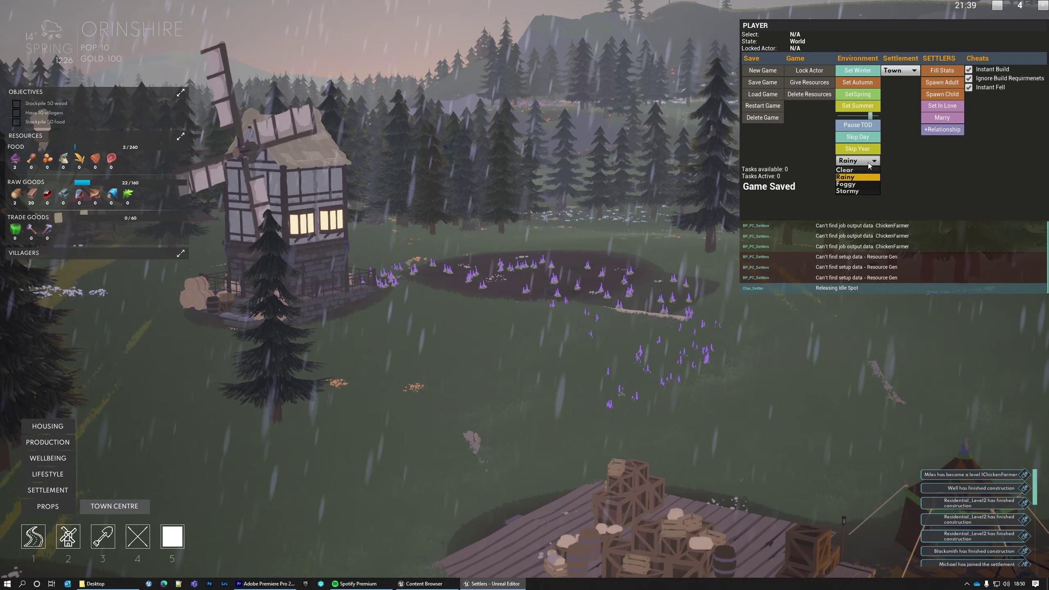
{"action": "left_click", "coordinate": [844, 170]}
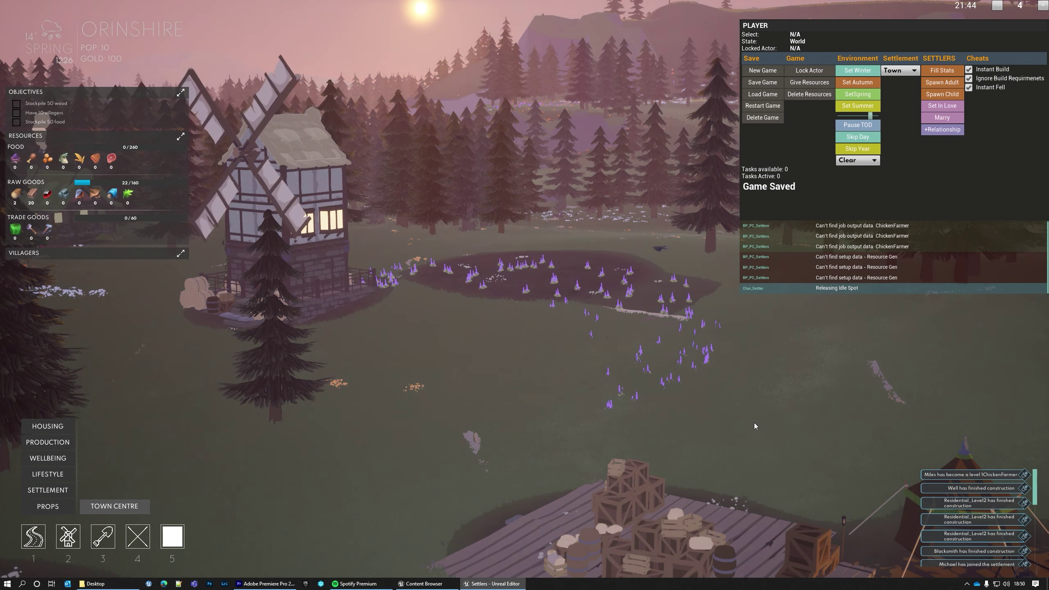
{"action": "middle_click_drag", "start_coordinate": [665, 348], "coordinate": [665, 345]}
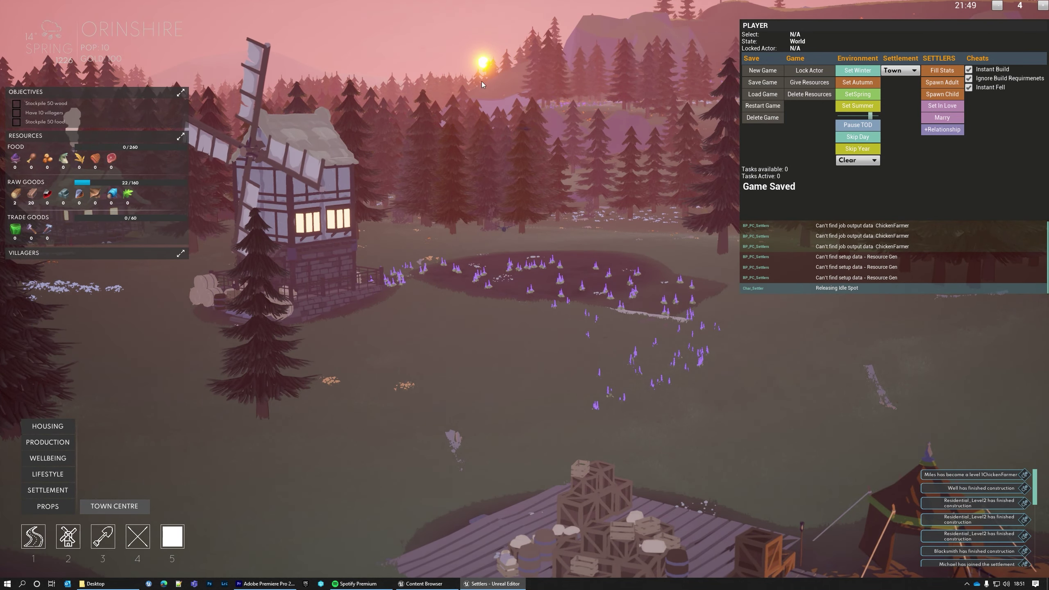
{"action": "middle_click_drag", "start_coordinate": [514, 285], "coordinate": [551, 306]}
{"action": "scroll", "coordinate": [574, 309], "scroll_direction": "down", "scroll_amount": 3}
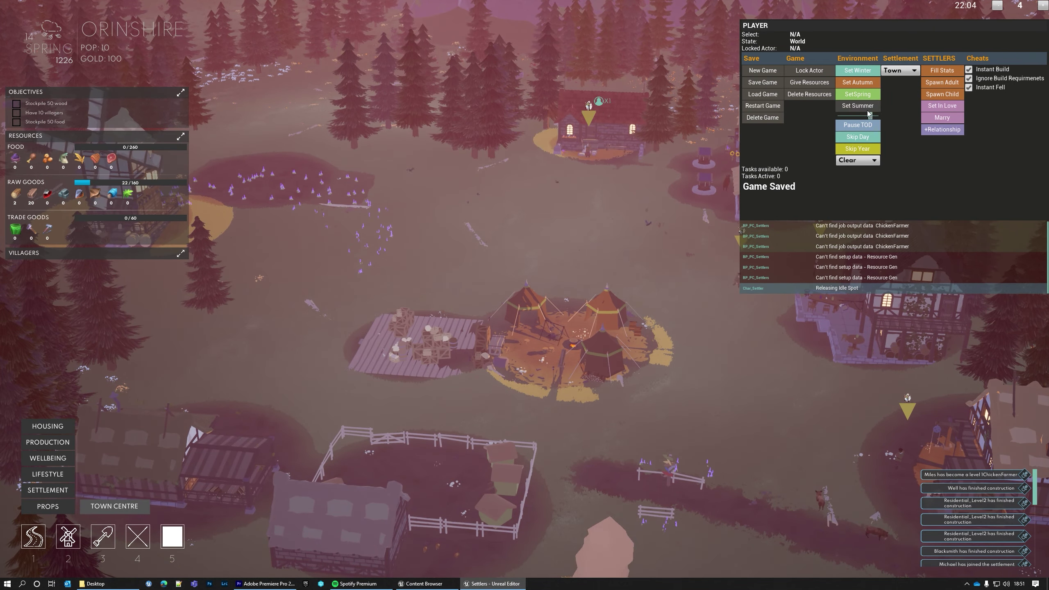
Step: Set the time of day to about 10:00 and view the whole settlement from above
{"action": "left_click_drag", "start_coordinate": [870, 115], "coordinate": [856, 114]}
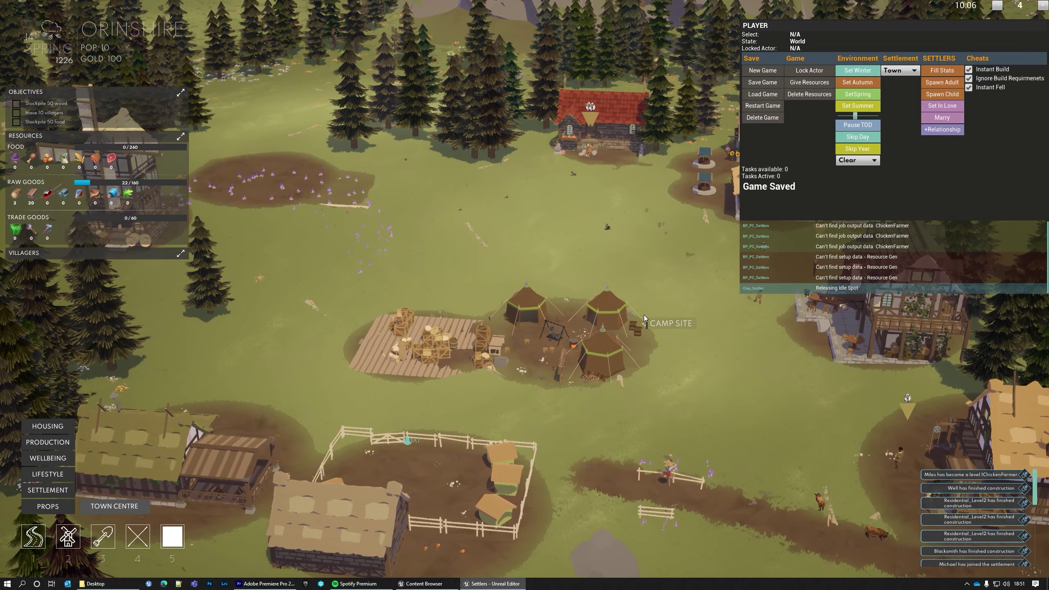
{"action": "scroll", "coordinate": [661, 315], "scroll_direction": "down", "scroll_amount": 5}
{"action": "middle_click_drag", "start_coordinate": [671, 313], "coordinate": [652, 320]}
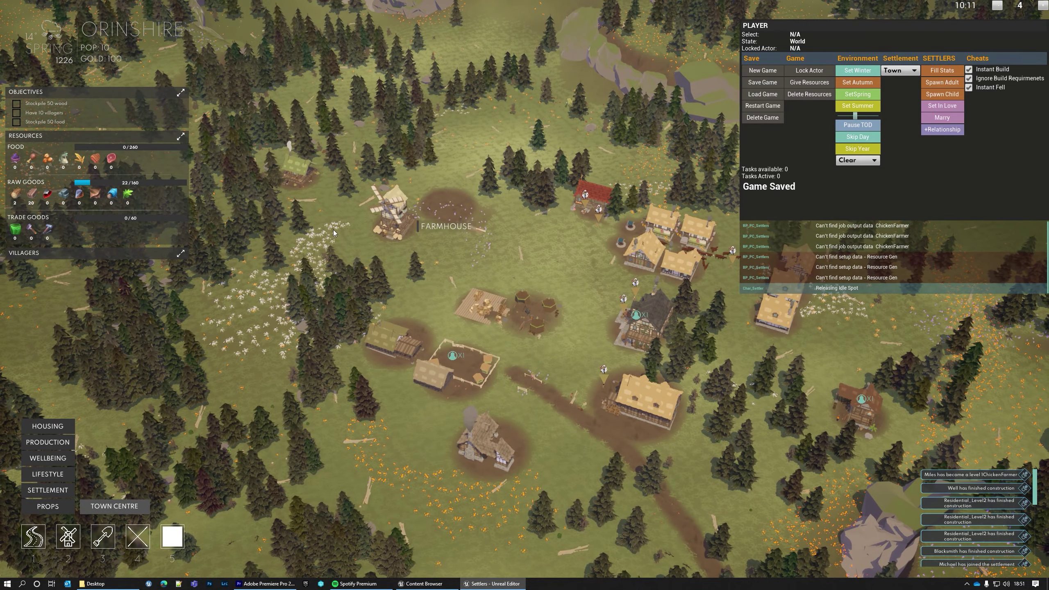
Step: Survey the forests, meadows and rock formations surrounding the settlement from high above
{"action": "right_click_drag", "start_coordinate": [333, 233], "coordinate": [412, 236]}
{"action": "scroll", "coordinate": [329, 215], "scroll_direction": "down", "scroll_amount": 3}
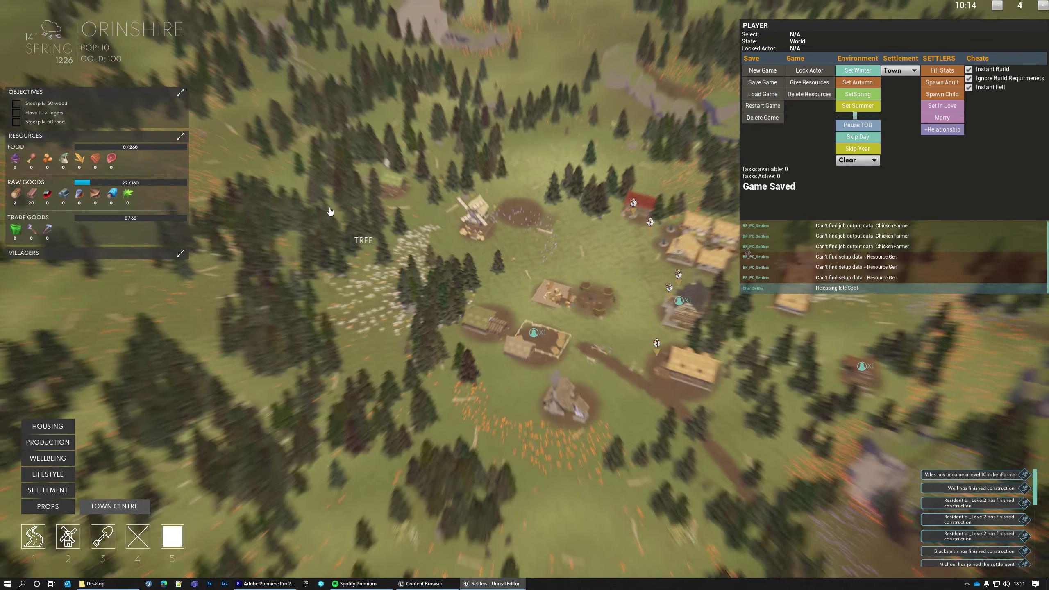
{"action": "middle_click_drag", "start_coordinate": [329, 214], "coordinate": [322, 259]}
{"action": "right_click_drag", "start_coordinate": [322, 259], "coordinate": [530, 292]}
{"action": "right_click_drag", "start_coordinate": [333, 276], "coordinate": [528, 280]}
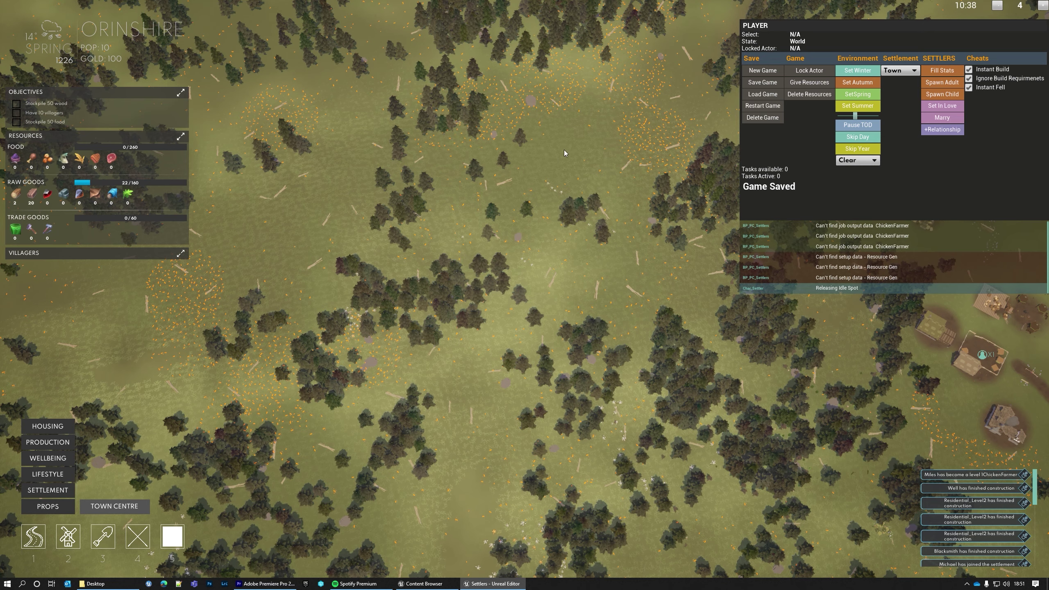
{"action": "right_click_drag", "start_coordinate": [409, 221], "coordinate": [559, 256]}
{"action": "right_click_drag", "start_coordinate": [407, 186], "coordinate": [616, 268]}
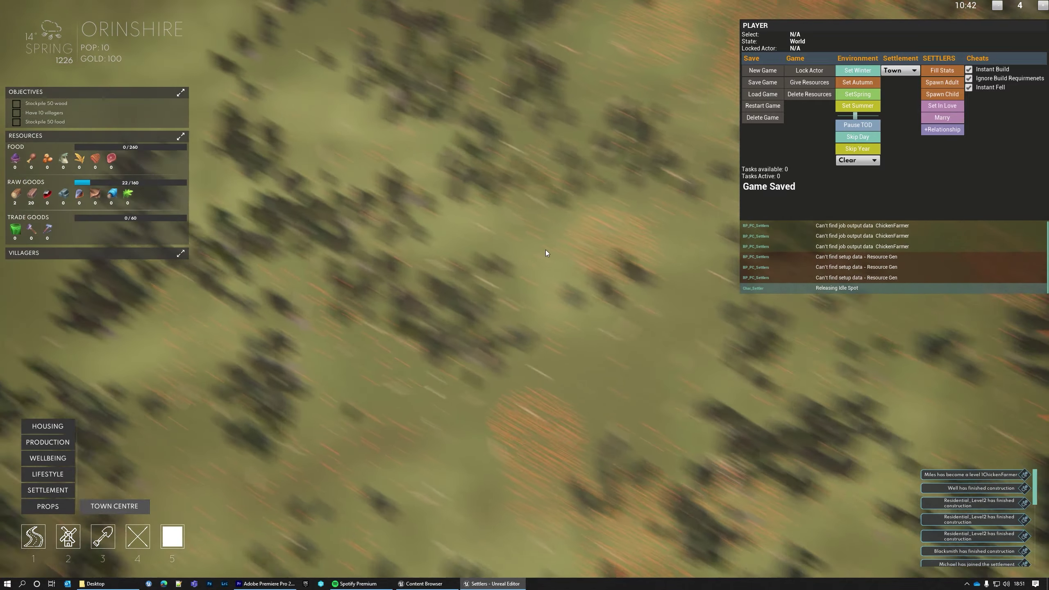
{"action": "right_click_drag", "start_coordinate": [339, 135], "coordinate": [393, 264]}
{"action": "right_click_drag", "start_coordinate": [500, 286], "coordinate": [178, 136]}
{"action": "right_click_drag", "start_coordinate": [493, 242], "coordinate": [299, 207]}
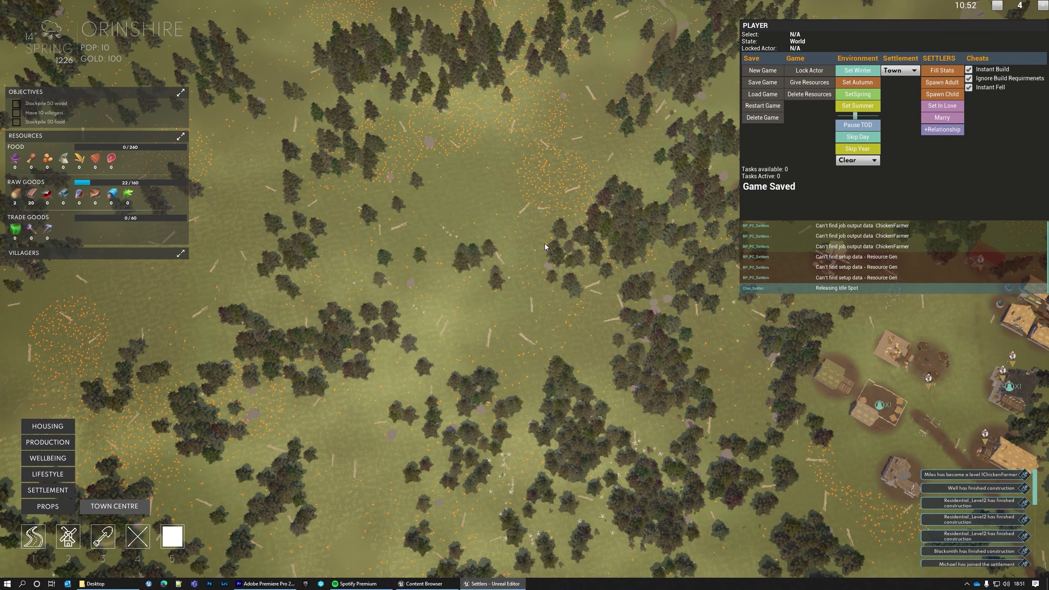
{"action": "middle_click_drag", "start_coordinate": [544, 243], "coordinate": [606, 227]}
{"action": "right_click_drag", "start_coordinate": [606, 227], "coordinate": [550, 346]}
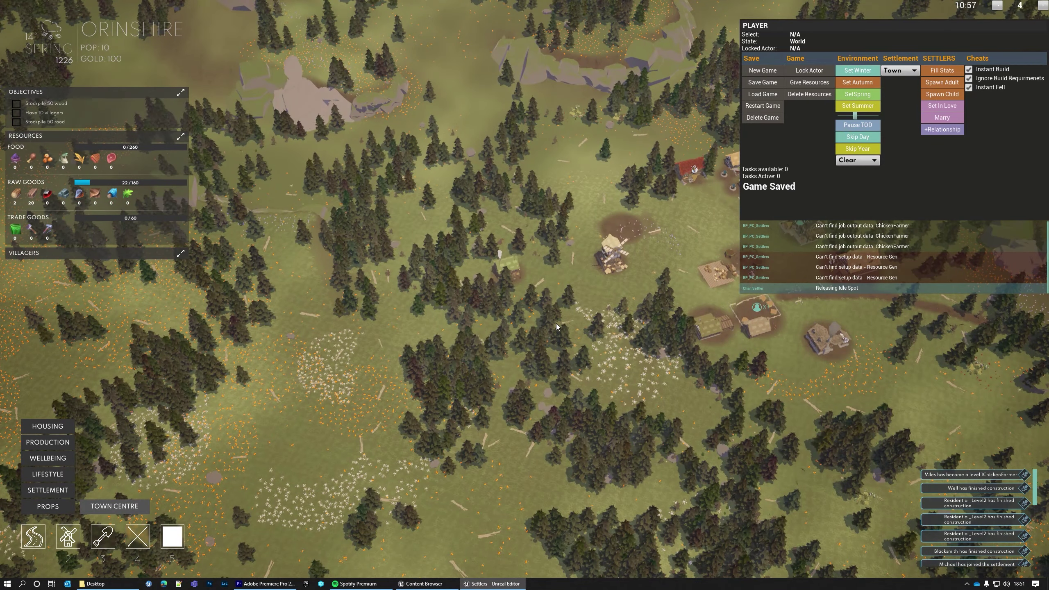
Step: Examine the red-roofed building and thatched houses up close, followed by the wildflower meadows and the cabin beside the rocks
{"action": "scroll", "coordinate": [555, 324], "scroll_direction": "up", "scroll_amount": 5}
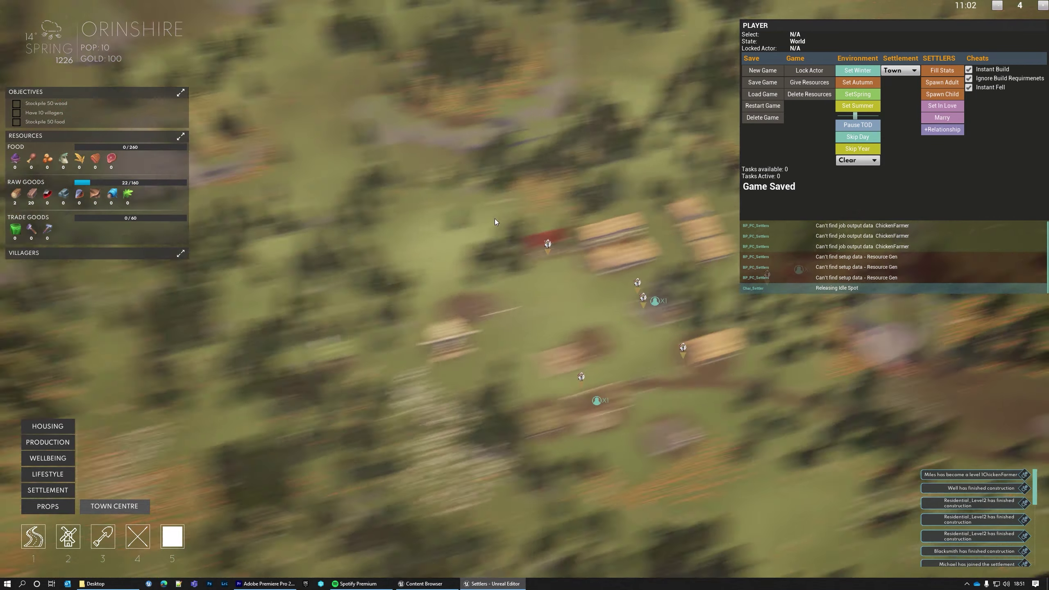
{"action": "right_click_drag", "start_coordinate": [494, 218], "coordinate": [477, 224]}
{"action": "scroll", "coordinate": [558, 214], "scroll_direction": "up", "scroll_amount": 3}
{"action": "right_click_drag", "start_coordinate": [558, 223], "coordinate": [533, 339]}
{"action": "scroll", "coordinate": [545, 235], "scroll_direction": "up", "scroll_amount": 4}
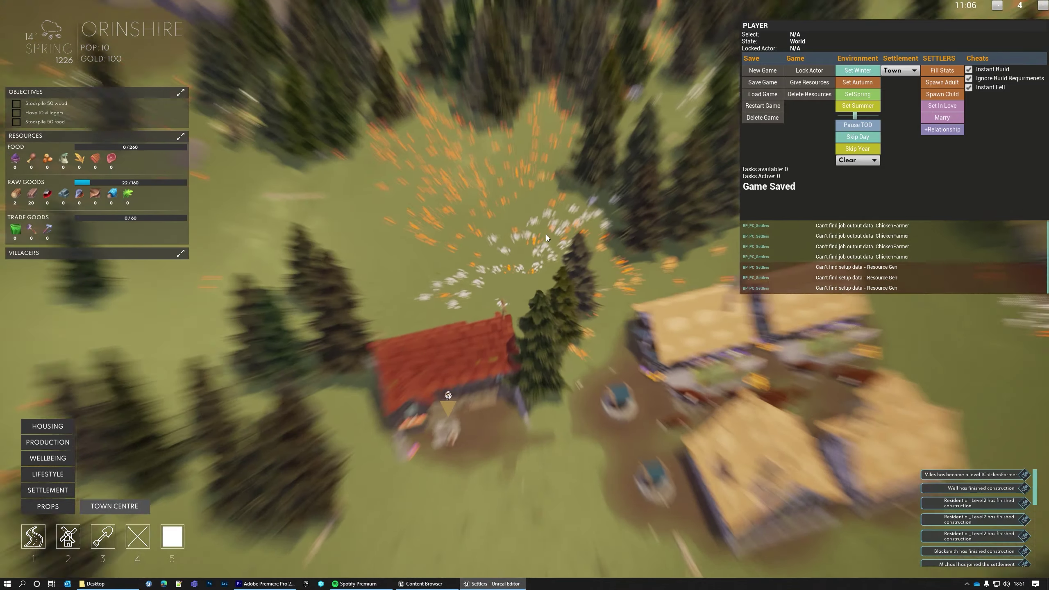
{"action": "right_click_drag", "start_coordinate": [546, 235], "coordinate": [565, 313]}
{"action": "middle_click_drag", "start_coordinate": [564, 313], "coordinate": [586, 326]}
{"action": "scroll", "coordinate": [629, 273], "scroll_direction": "up", "scroll_amount": 3}
{"action": "middle_click_drag", "start_coordinate": [628, 273], "coordinate": [515, 238]}
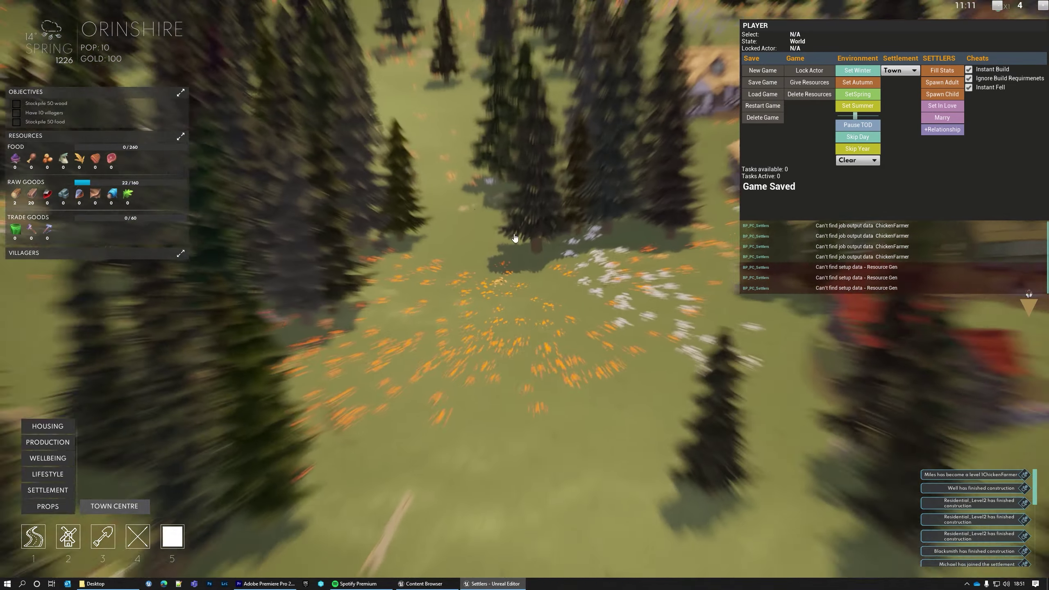
{"action": "scroll", "coordinate": [514, 239], "scroll_direction": "down", "scroll_amount": 4}
{"action": "scroll", "coordinate": [547, 323], "scroll_direction": "up", "scroll_amount": 4}
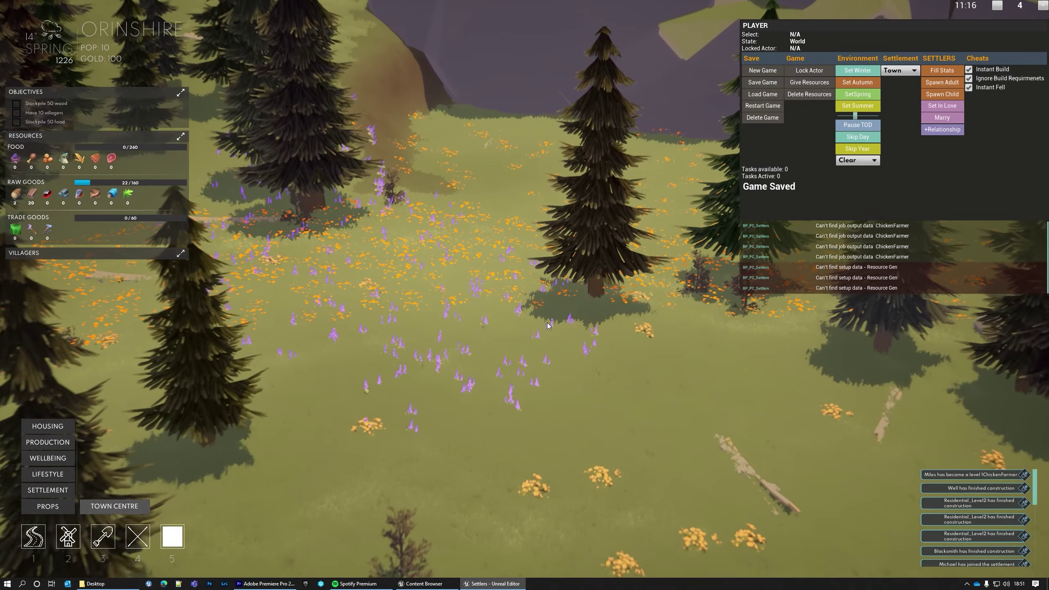
{"action": "scroll", "coordinate": [548, 323], "scroll_direction": "down", "scroll_amount": 5}
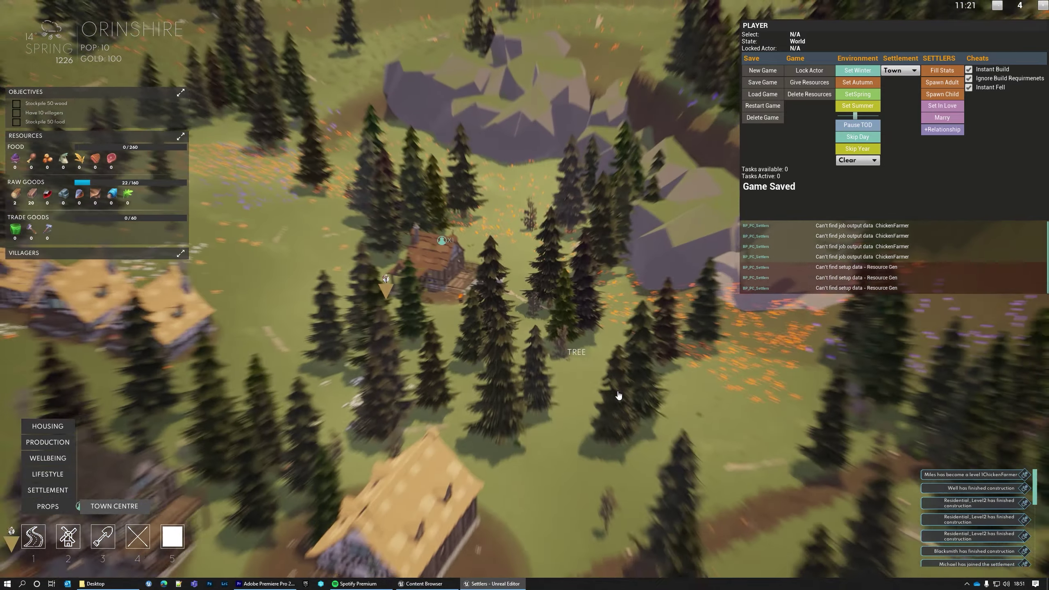
{"action": "scroll", "coordinate": [618, 395], "scroll_direction": "down", "scroll_amount": 4}
{"action": "scroll", "coordinate": [715, 284], "scroll_direction": "up", "scroll_amount": 6}
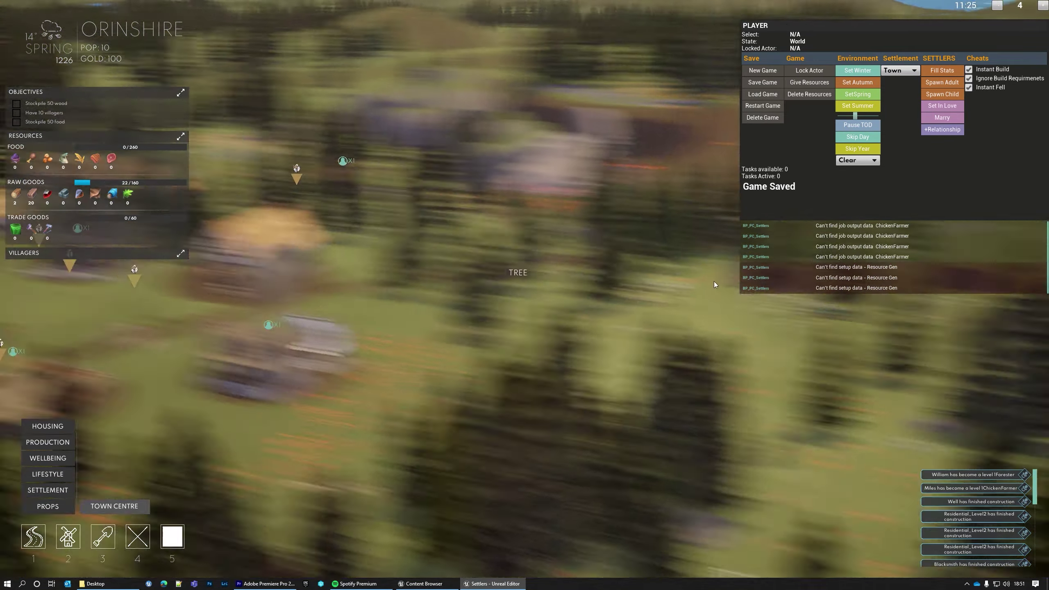
Step: Examine the blacksmith and the surrounding spruce trees up close, selecting one tree and clearing the selection
{"action": "scroll", "coordinate": [714, 284], "scroll_direction": "down", "scroll_amount": 5}
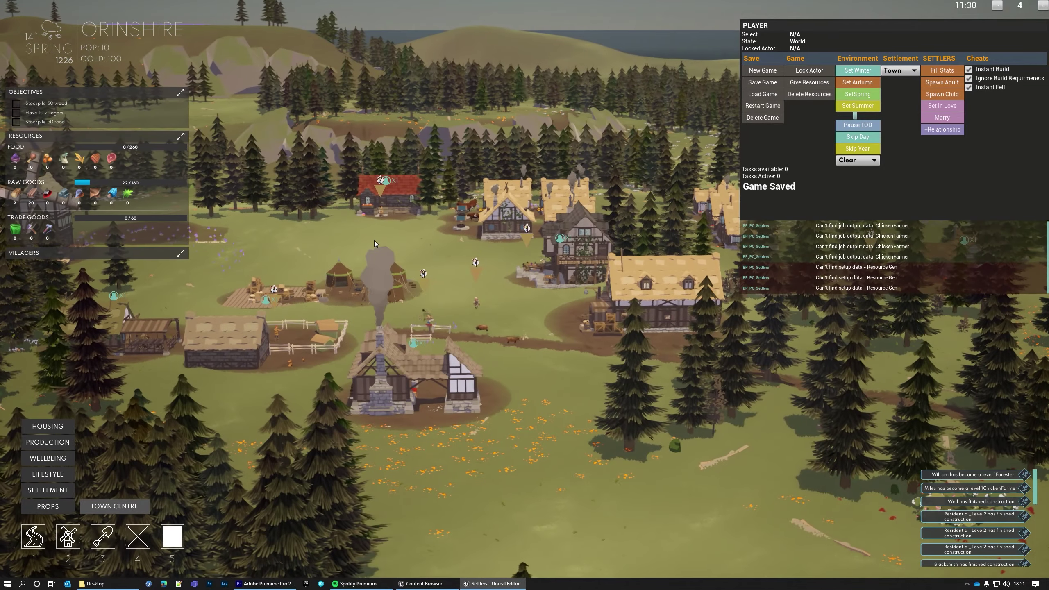
{"action": "scroll", "coordinate": [374, 243], "scroll_direction": "up", "scroll_amount": 5}
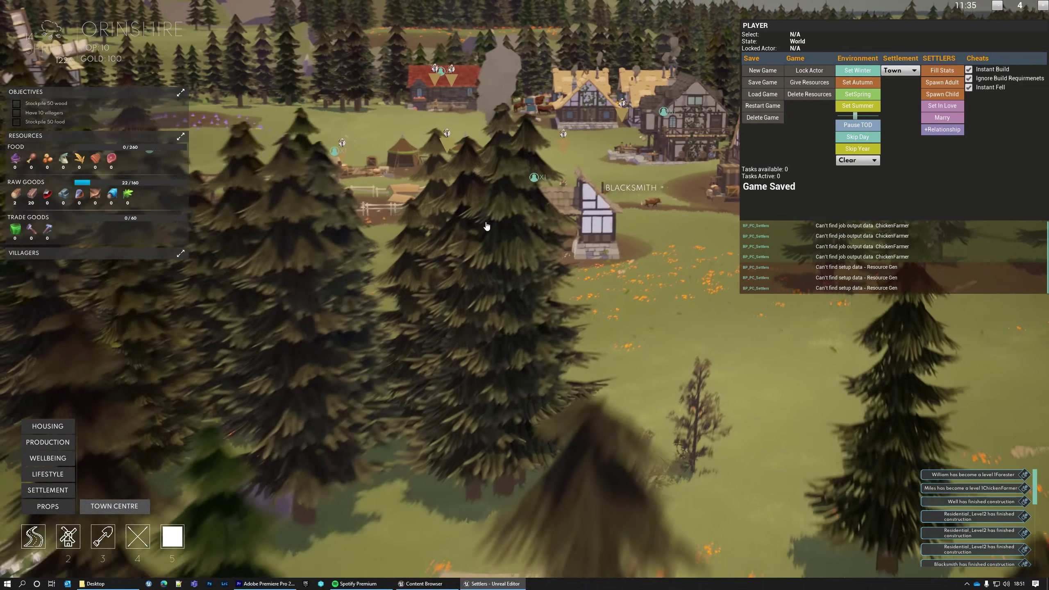
{"action": "scroll", "coordinate": [487, 226], "scroll_direction": "down", "scroll_amount": 3}
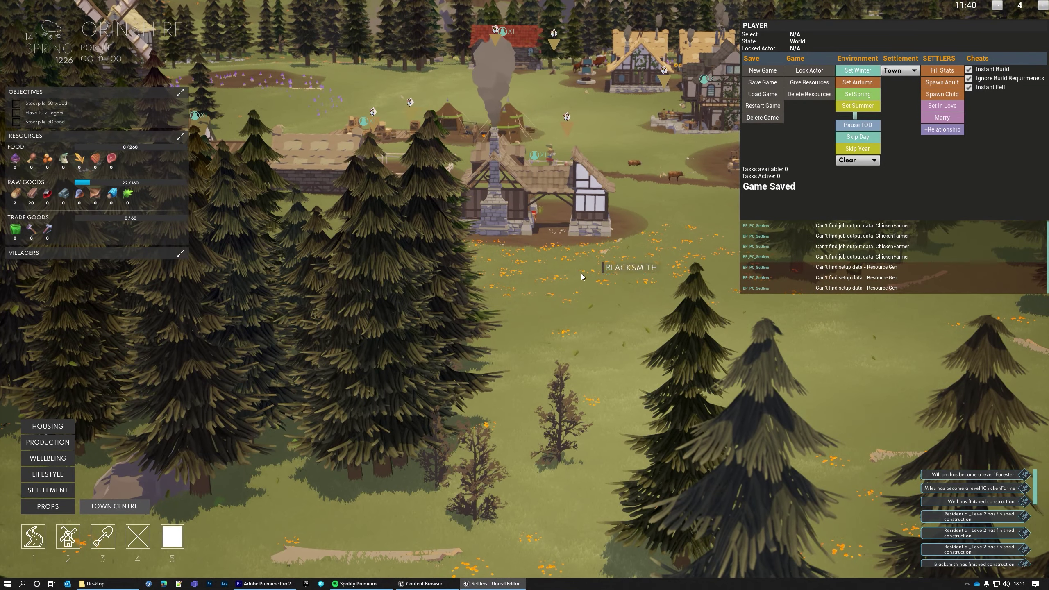
{"action": "middle_click_drag", "start_coordinate": [581, 274], "coordinate": [472, 247]}
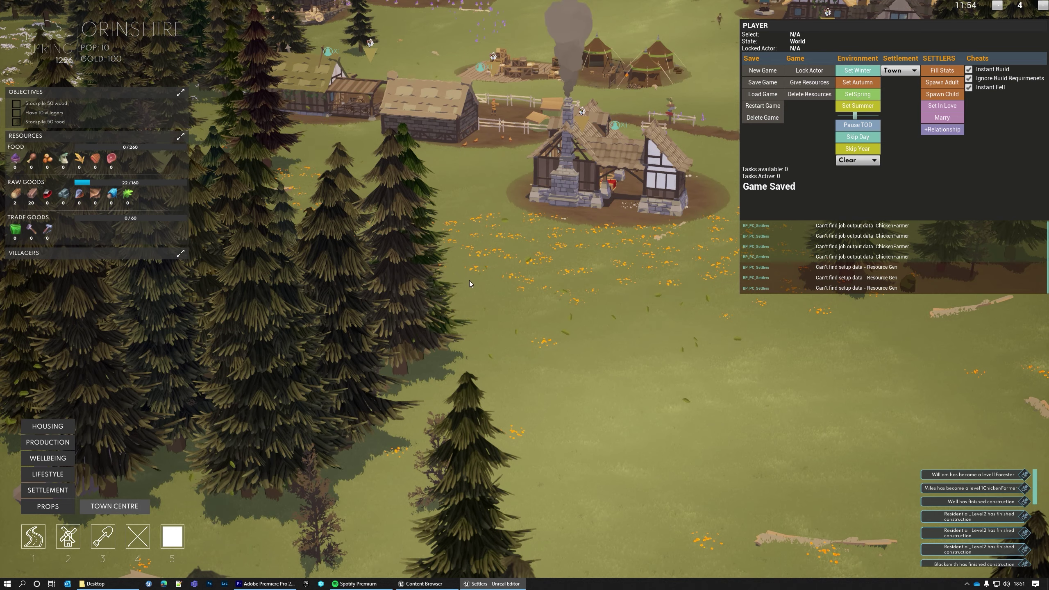
{"action": "left_click", "coordinate": [396, 292]}
{"action": "middle_click_drag", "start_coordinate": [529, 263], "coordinate": [504, 271]}
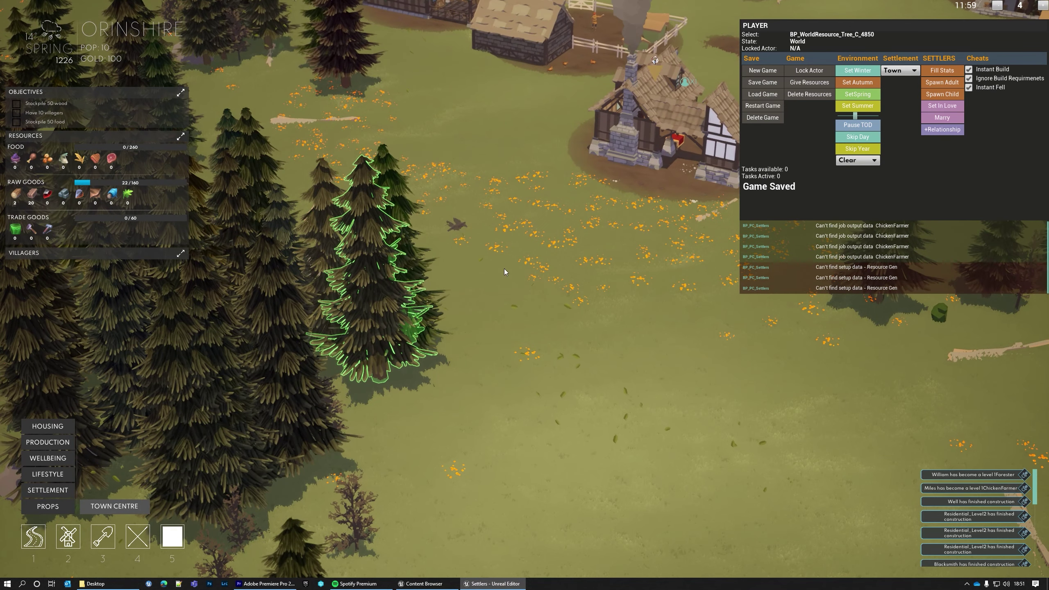
{"action": "left_click", "coordinate": [503, 271]}
{"action": "left_click", "coordinate": [439, 277]}
{"action": "left_click", "coordinate": [595, 255]}
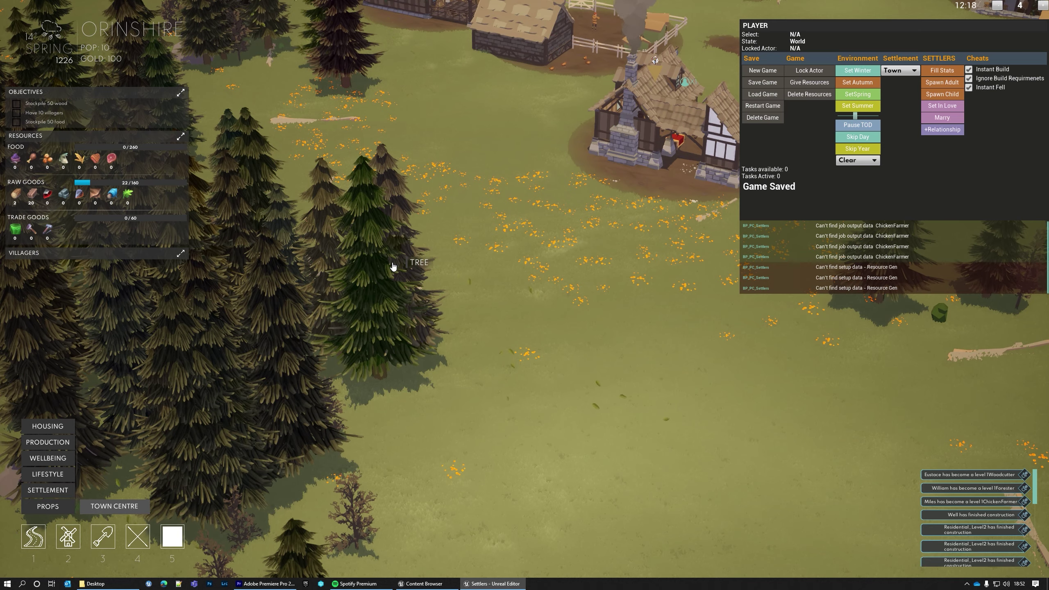
Step: Survey the blacksmith, fenced chicken farm, storage platform and tent camp from above
{"action": "key", "text": "w"}
{"action": "key", "text": "d"}
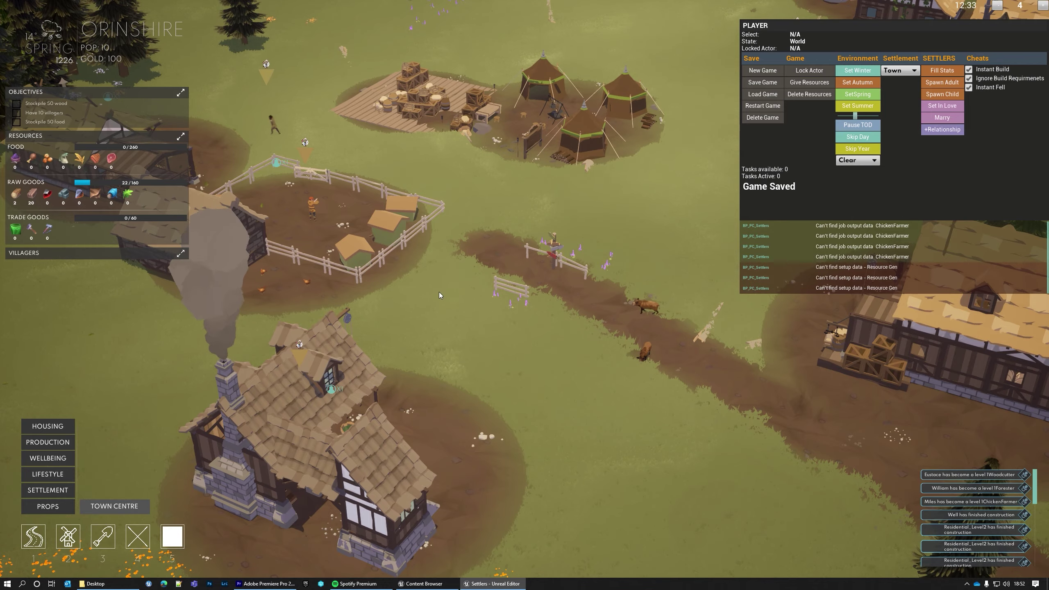
{"action": "scroll", "coordinate": [464, 269], "scroll_direction": "down", "scroll_amount": 3}
{"action": "key", "text": "w"}
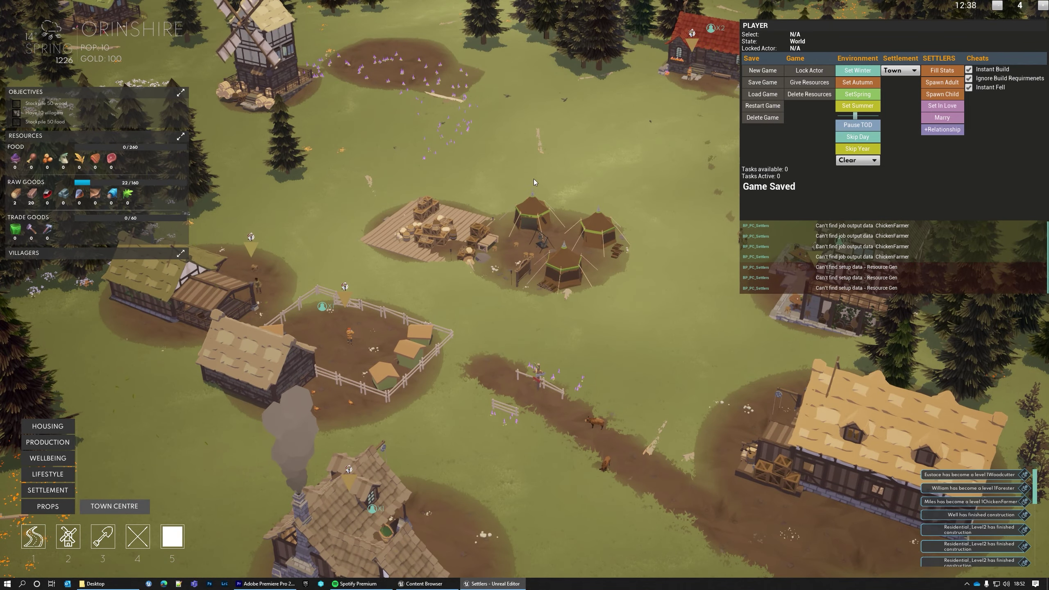
{"action": "key", "text": "e"}
{"action": "key", "text": "e"}
{"action": "scroll", "coordinate": [559, 162], "scroll_direction": "down", "scroll_amount": 3}
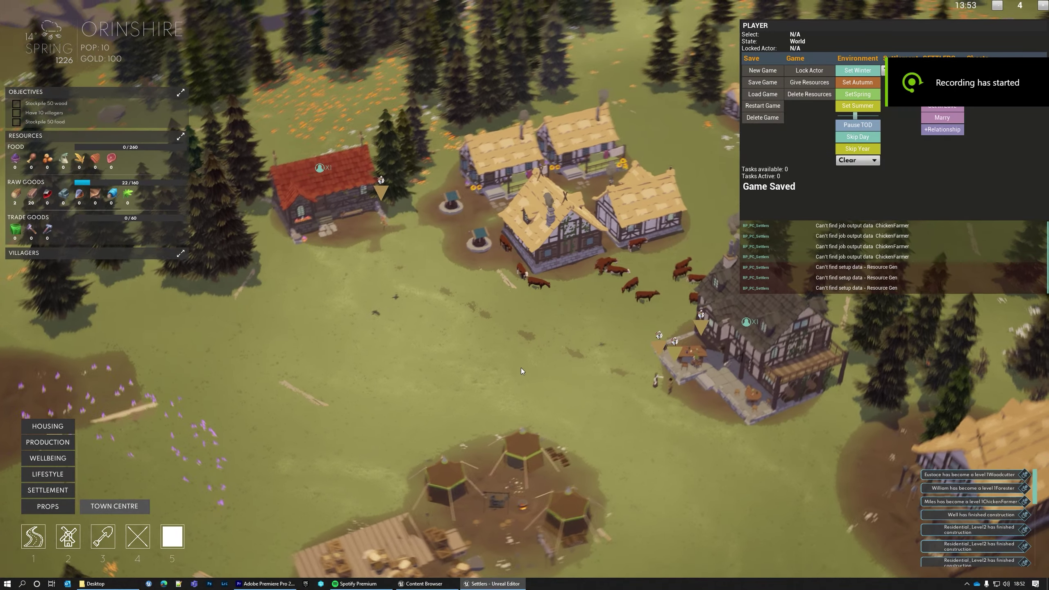
Step: Examine the thatched houses, wells, cattle herd and red-roofed chapel around the central meadow from several angles
{"action": "key", "text": "e"}
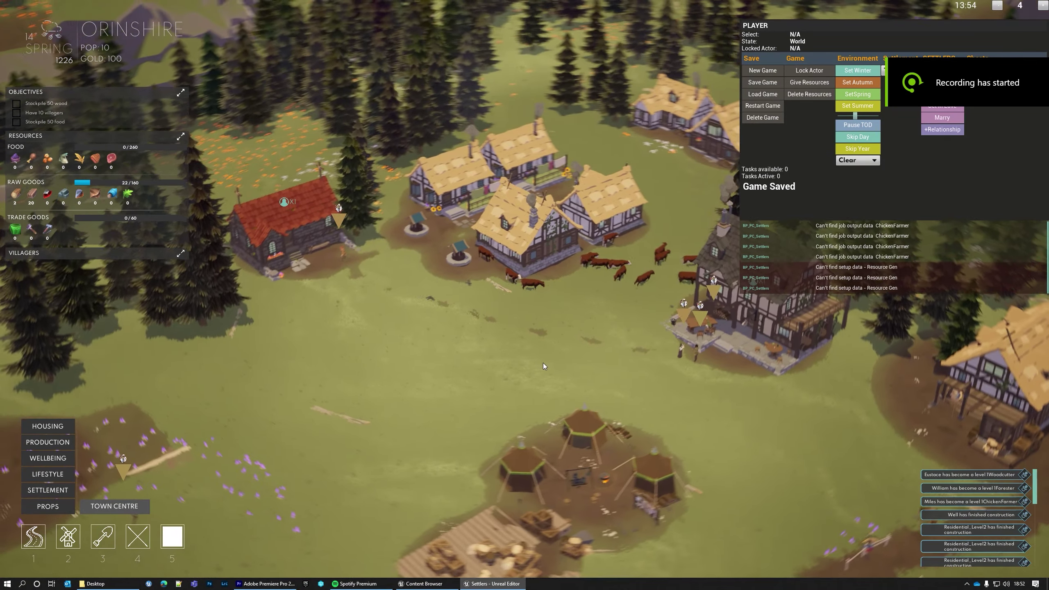
{"action": "middle_click_drag", "start_coordinate": [713, 381], "coordinate": [626, 357]}
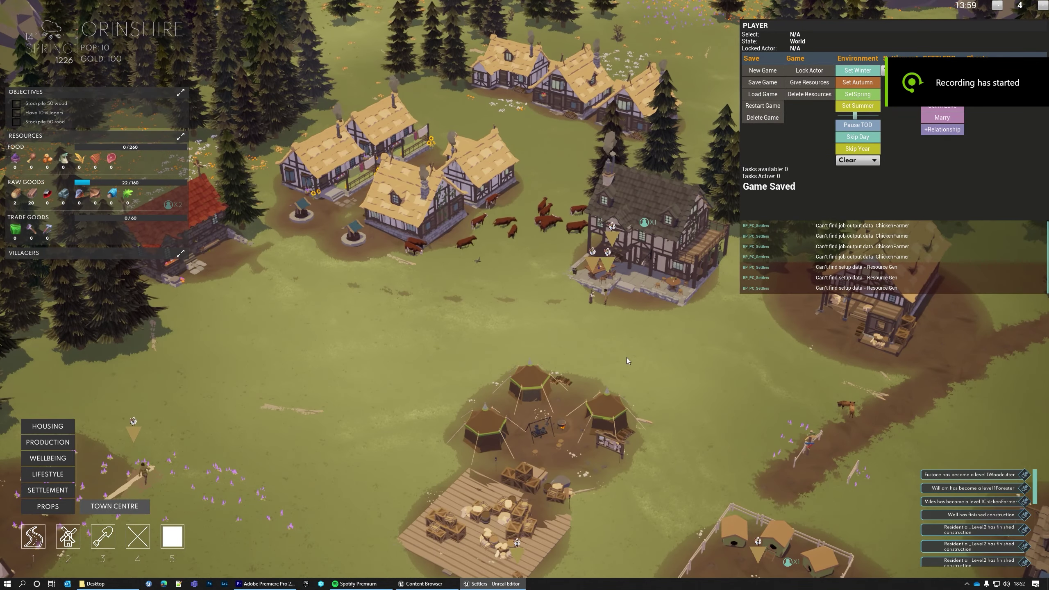
{"action": "middle_click_drag", "start_coordinate": [678, 392], "coordinate": [650, 360]}
{"action": "middle_click_drag", "start_coordinate": [402, 269], "coordinate": [572, 393]}
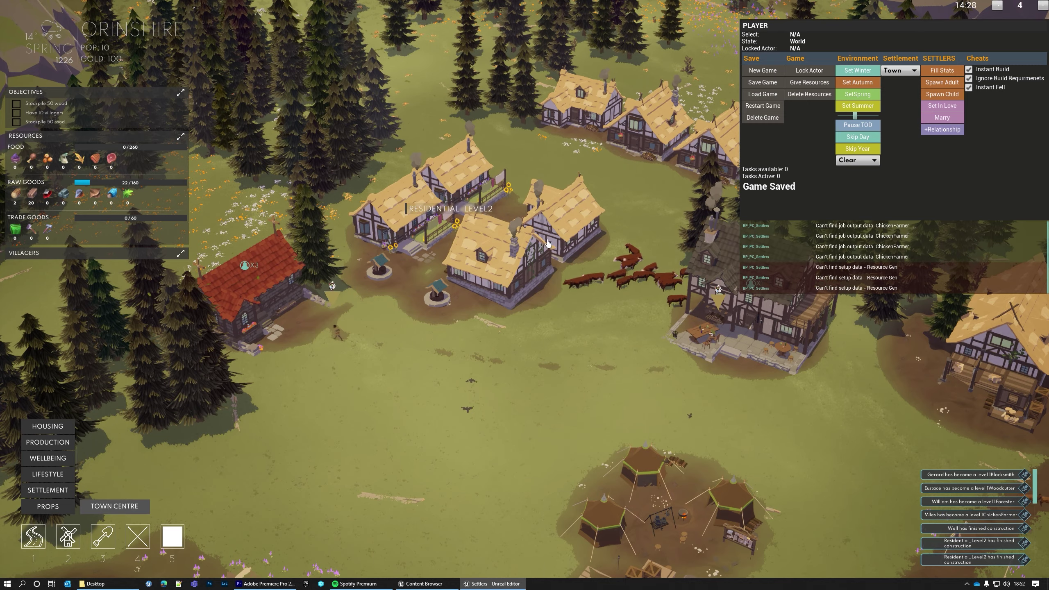
{"action": "middle_click_drag", "start_coordinate": [534, 277], "coordinate": [403, 313]}
{"action": "key", "text": "a"}
{"action": "key", "text": "s"}
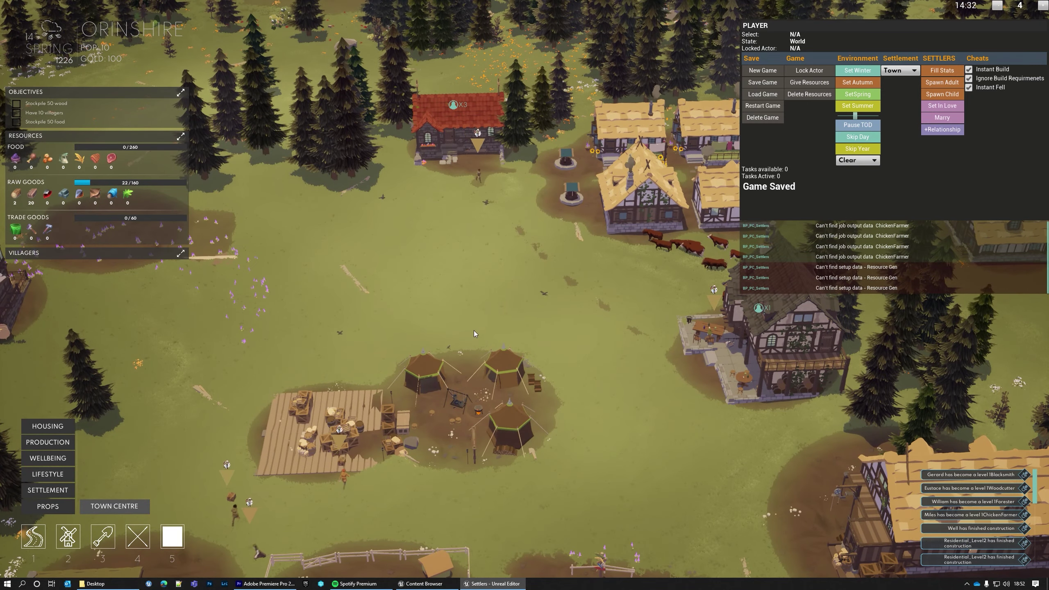
{"action": "middle_click_drag", "start_coordinate": [472, 329], "coordinate": [413, 330]}
{"action": "key", "text": "s"}
{"action": "key", "text": "d"}
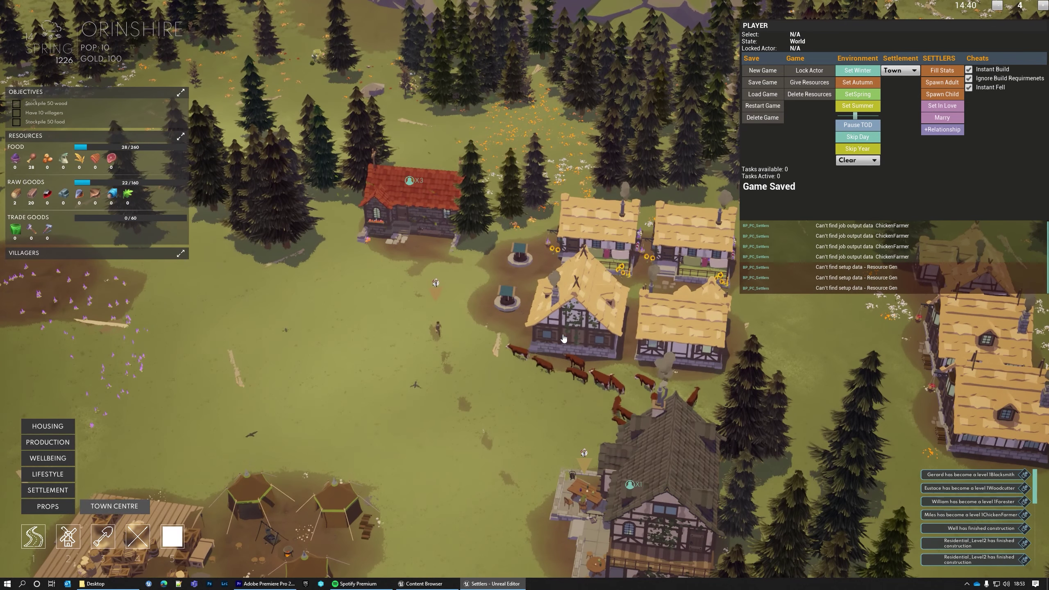
Step: Inspect the building details of two thatched houses near the wells and one in the row of three, and clear the selection
{"action": "left_click", "coordinate": [581, 320]}
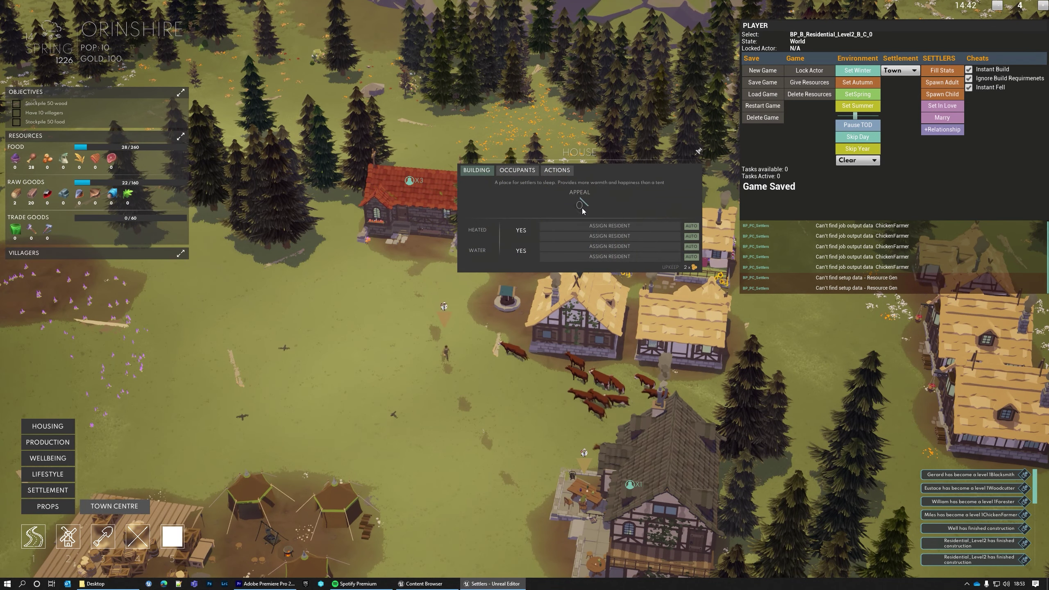
{"action": "left_click", "coordinate": [679, 321]}
{"action": "middle_click_drag", "start_coordinate": [798, 358], "coordinate": [662, 329]}
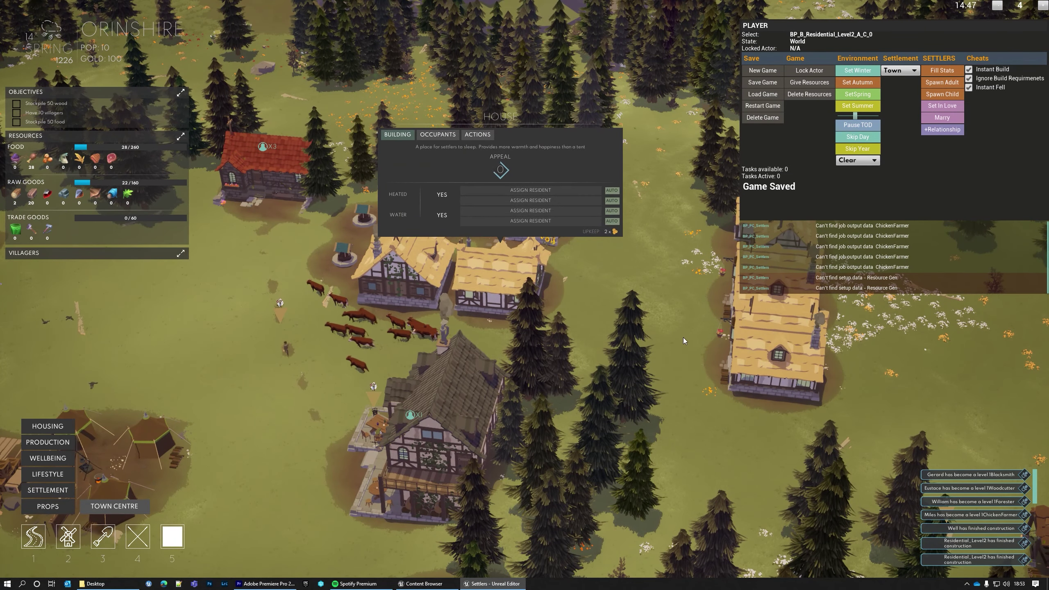
{"action": "left_click", "coordinate": [776, 351]}
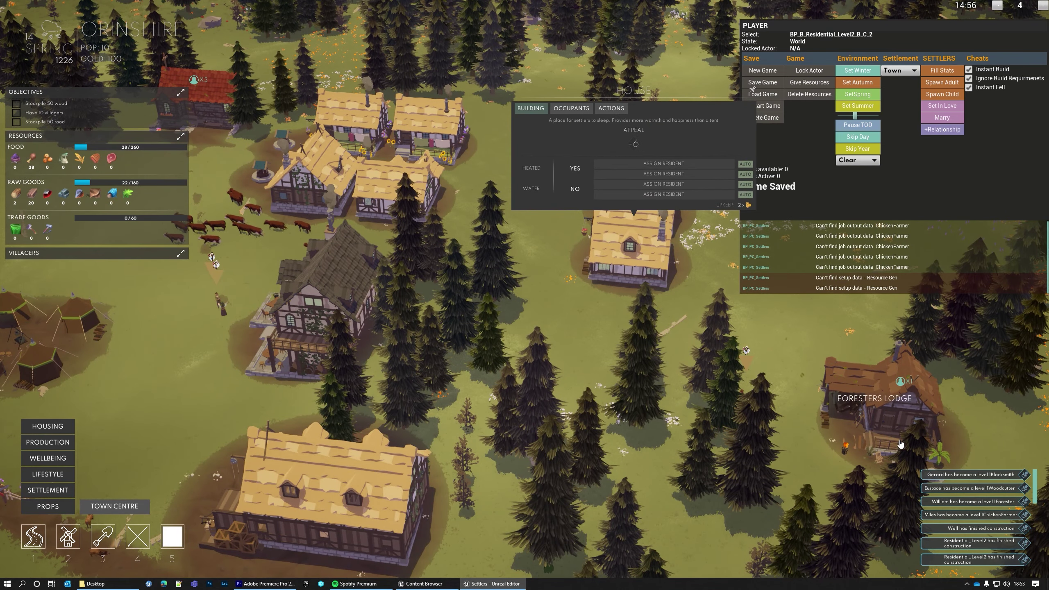
{"action": "left_click", "coordinate": [609, 333]}
{"action": "middle_click_drag", "start_coordinate": [529, 299], "coordinate": [488, 252]}
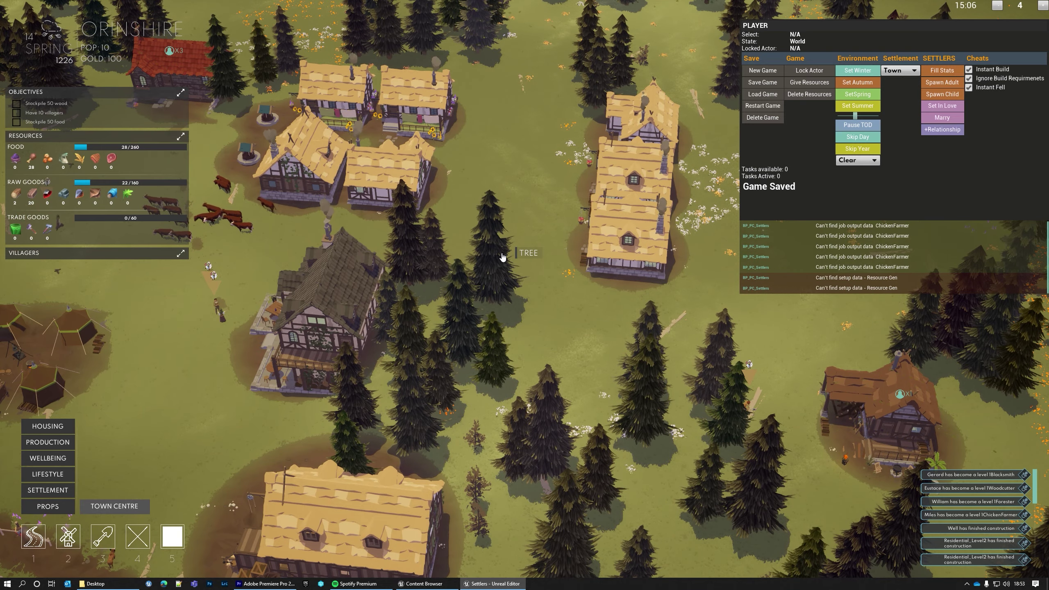
Step: Build a chapel in the clearing behind the existing red-roofed chapel
{"action": "key", "text": "w"}
{"action": "middle_click_drag", "start_coordinate": [449, 247], "coordinate": [455, 359]}
{"action": "key", "text": "s"}
{"action": "key", "text": "a"}
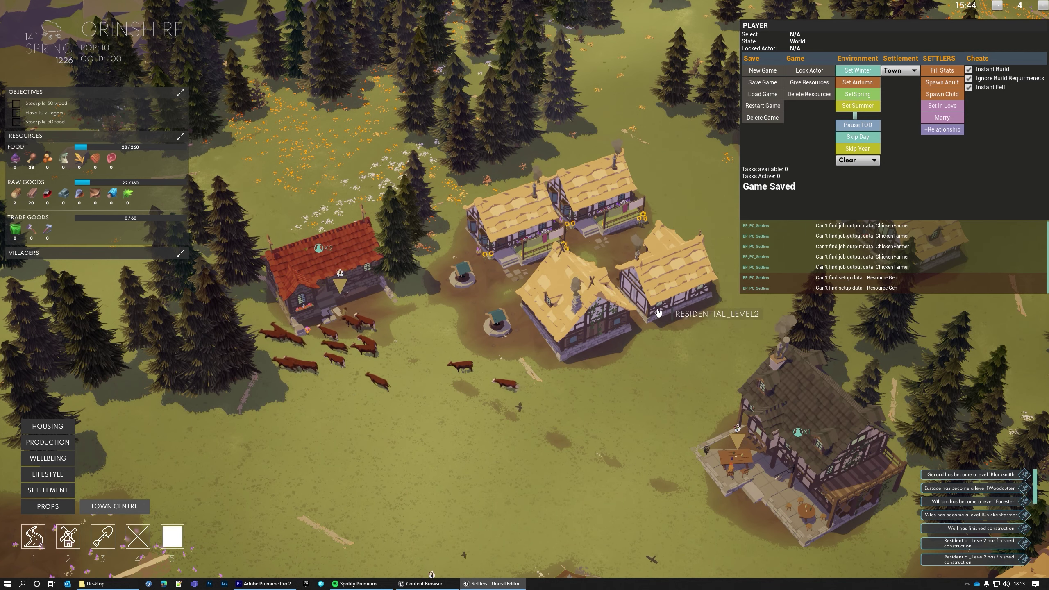
{"action": "key", "text": "q"}
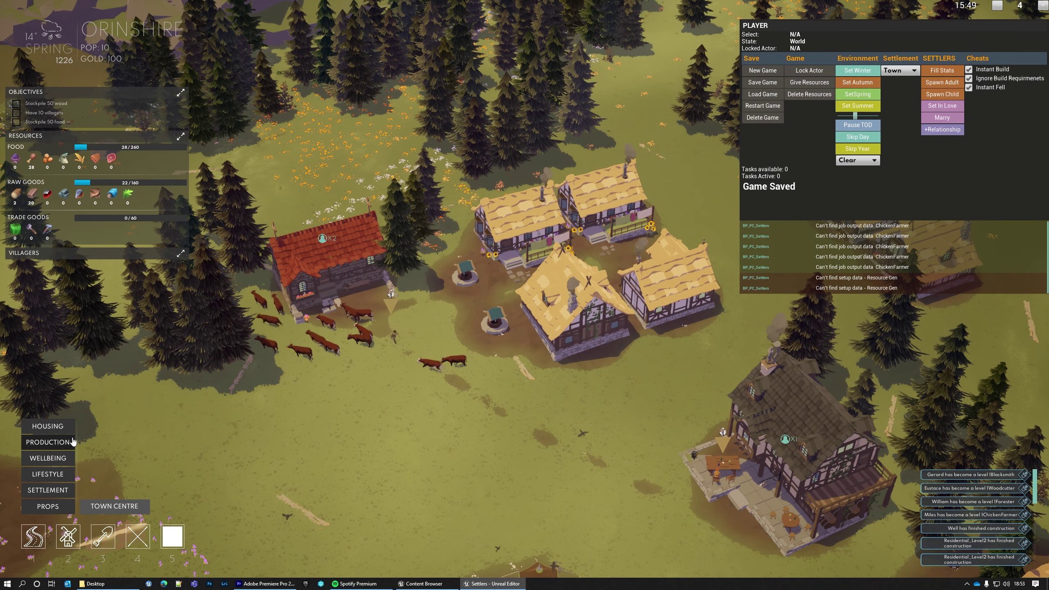
{"action": "left_click", "coordinate": [59, 475]}
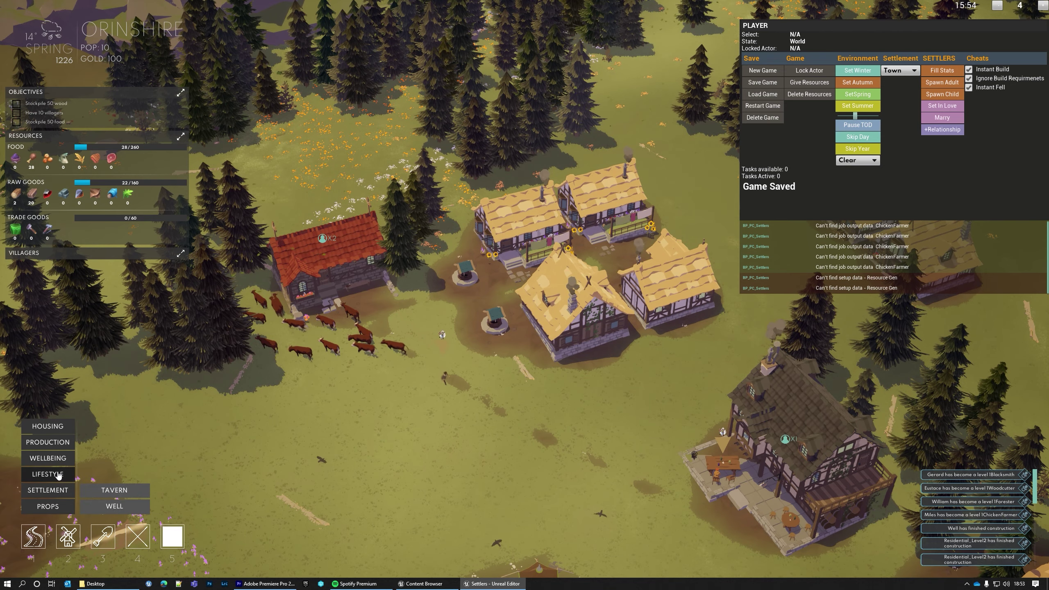
{"action": "left_click", "coordinate": [57, 463]}
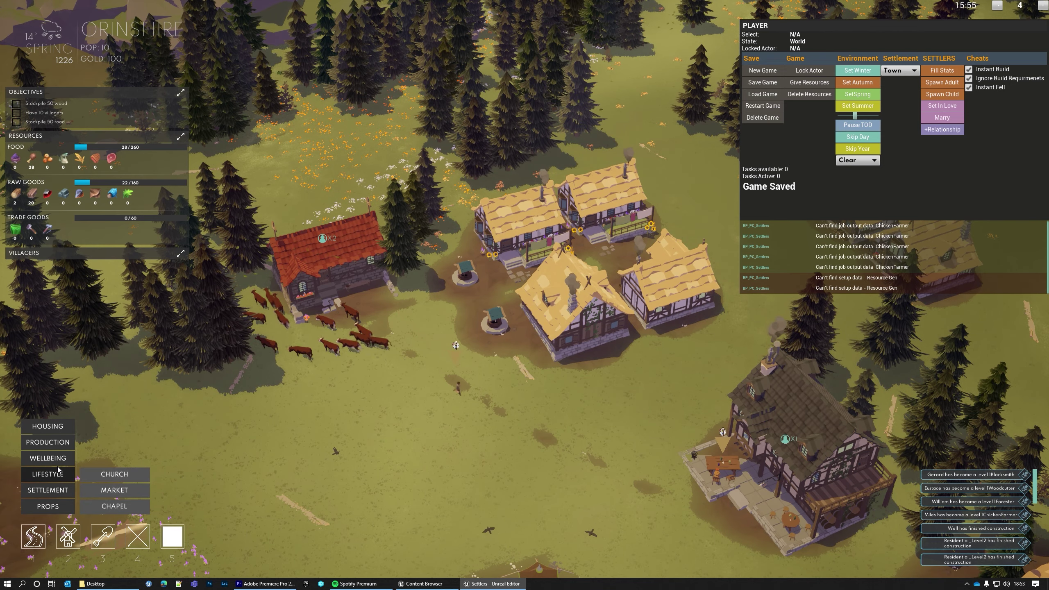
{"action": "left_click", "coordinate": [123, 513]}
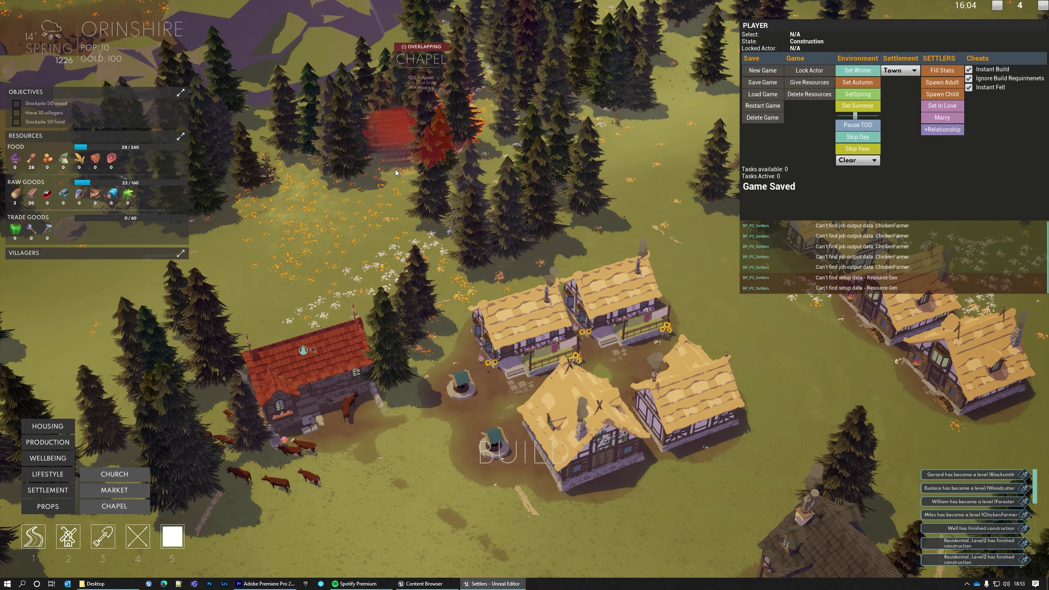
{"action": "left_click", "coordinate": [363, 273]}
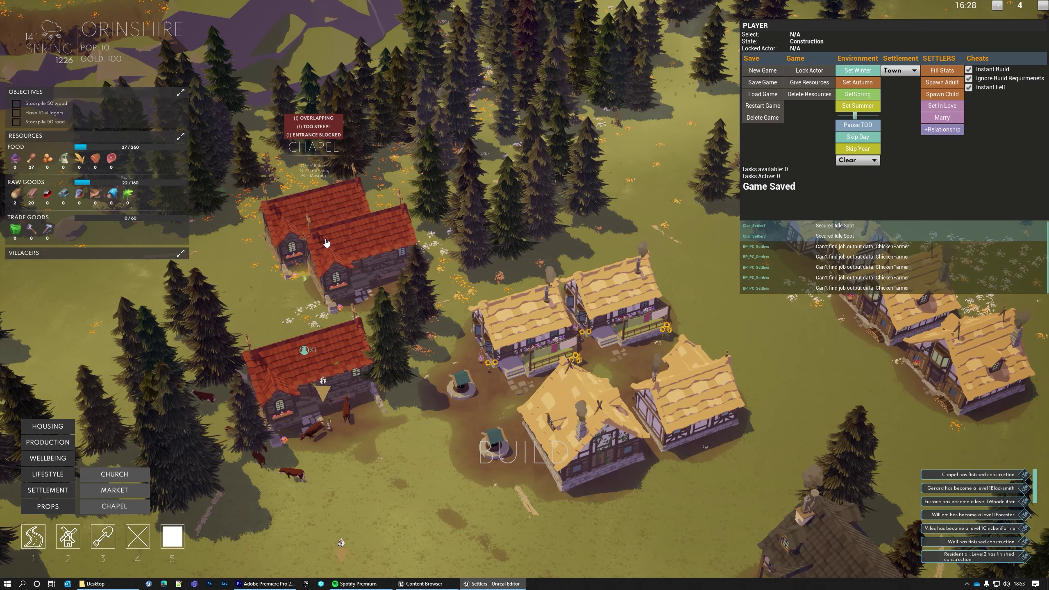
Step: Build two more chapels, one behind the group of four thatched houses and one beside the row of three, and leave chapel placement
{"action": "key", "text": "d"}
{"action": "key", "text": "w"}
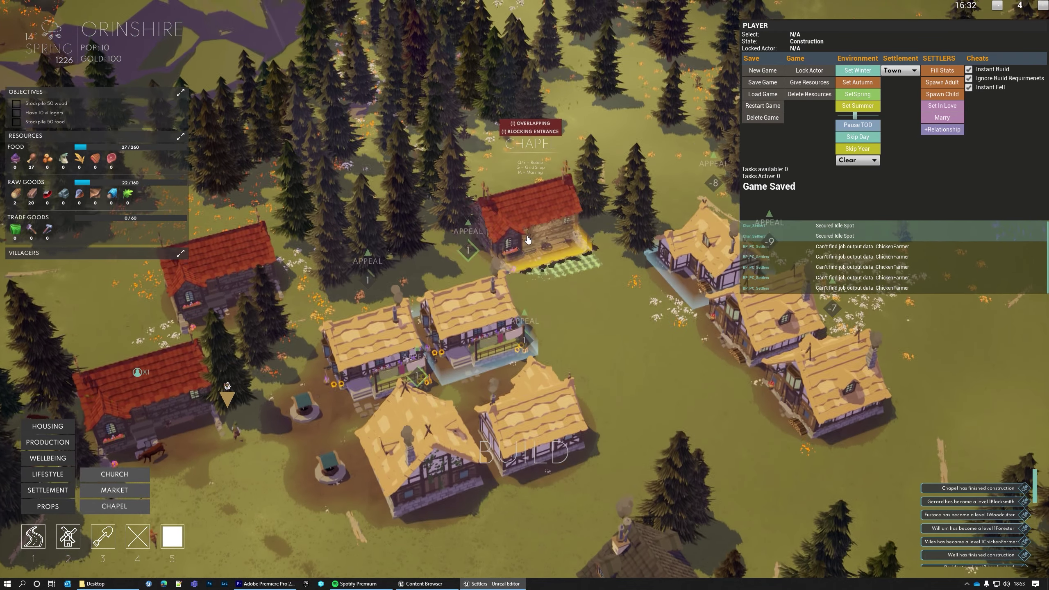
{"action": "scroll", "coordinate": [463, 264], "scroll_direction": "up", "scroll_amount": 3}
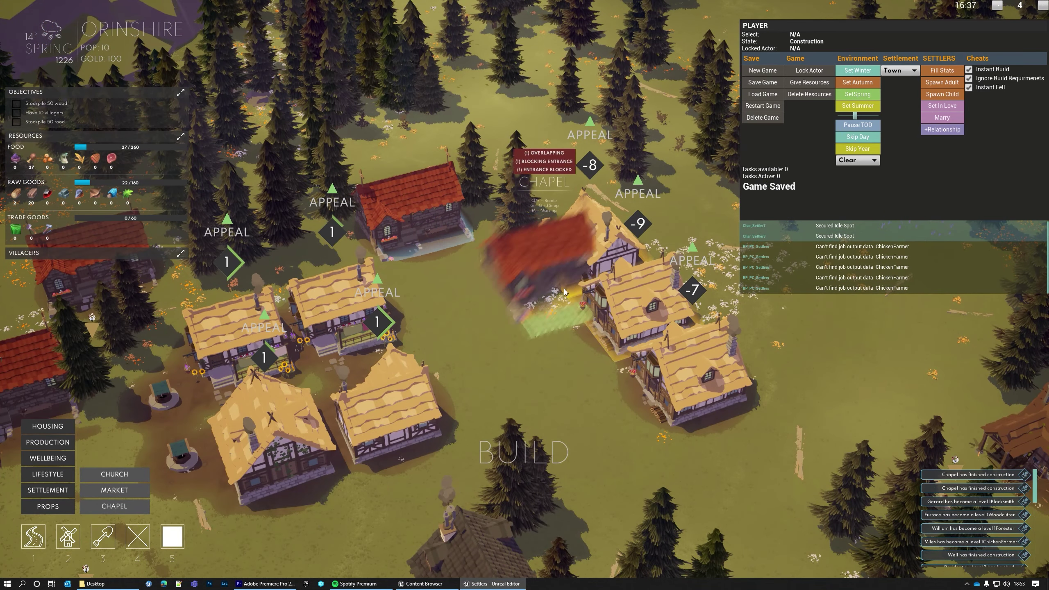
{"action": "key", "text": "d"}
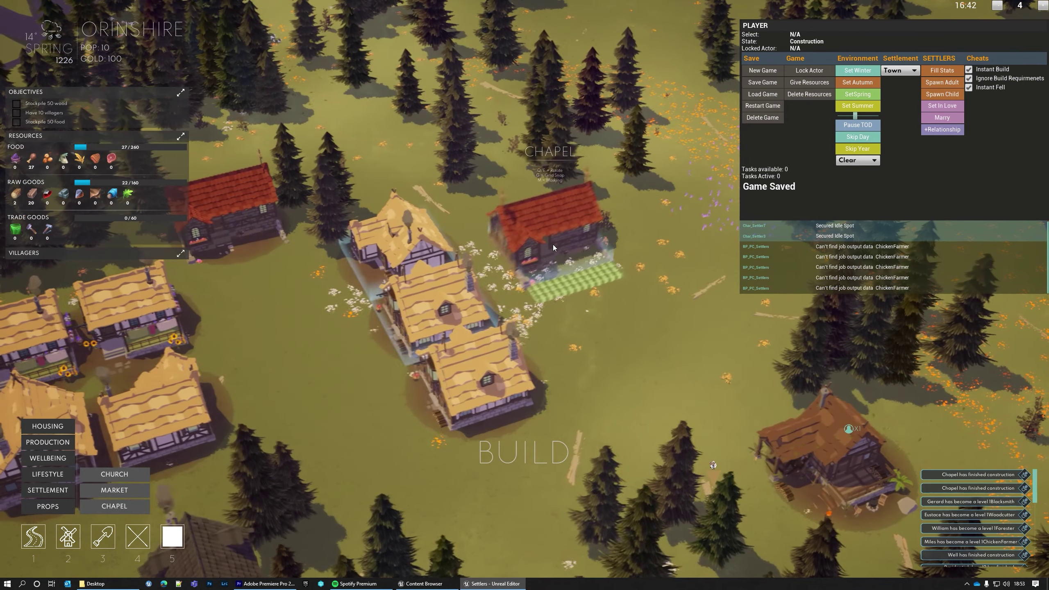
{"action": "left_click", "coordinate": [554, 245]}
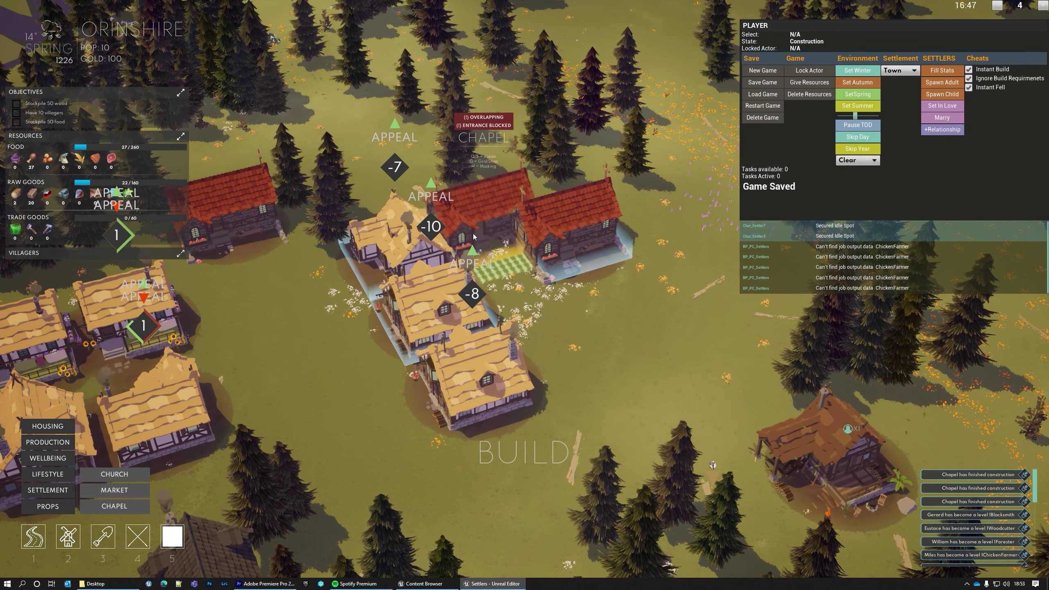
{"action": "right_click", "coordinate": [418, 248]}
Step: Build a tavern between the group of four thatched houses and the row of three, in front of the chapel
{"action": "key", "text": "q"}
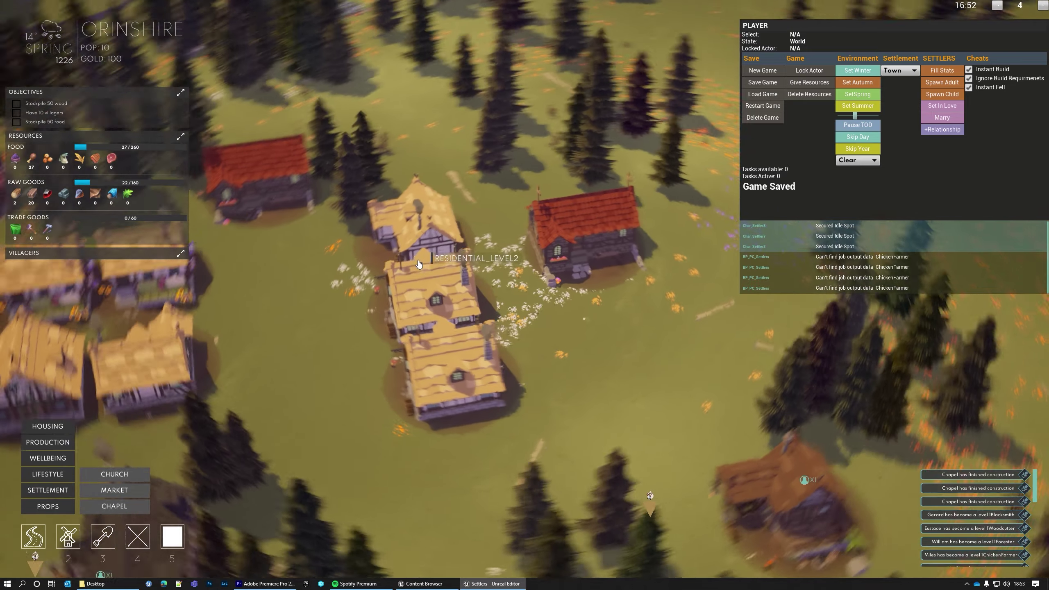
{"action": "key", "text": "a"}
{"action": "key", "text": "a"}
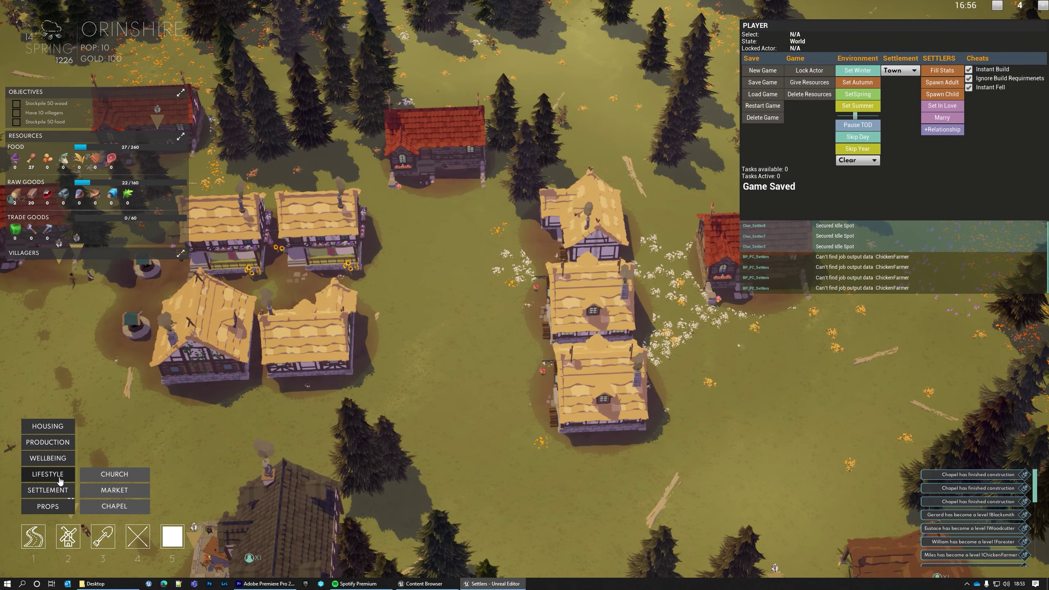
{"action": "mouse_move", "coordinate": [48, 490]}
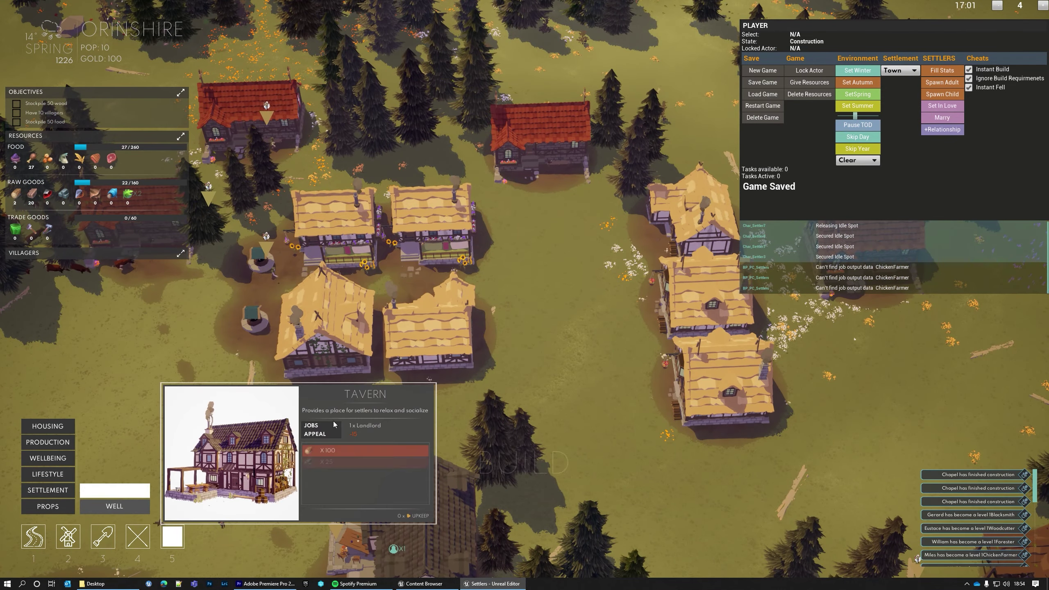
{"action": "left_click", "coordinate": [114, 490]}
{"action": "left_click", "coordinate": [495, 327]}
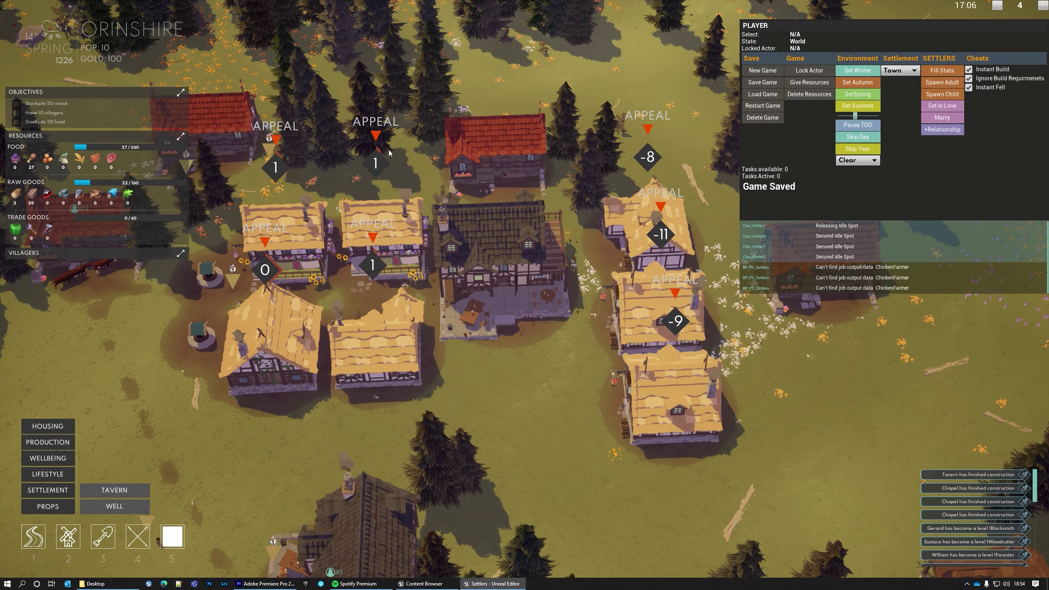
Step: Examine the expanded village around the added tavern, and view the stats of the settler walking in the meadow
{"action": "middle_click_drag", "start_coordinate": [492, 344], "coordinate": [562, 273]}
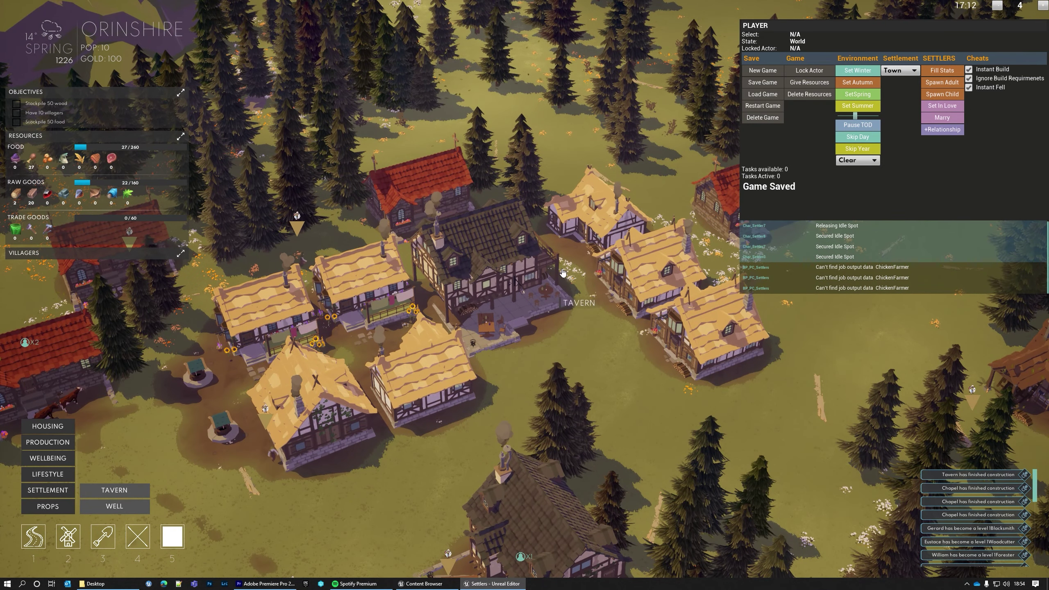
{"action": "left_click_drag", "start_coordinate": [515, 359], "coordinate": [578, 318]}
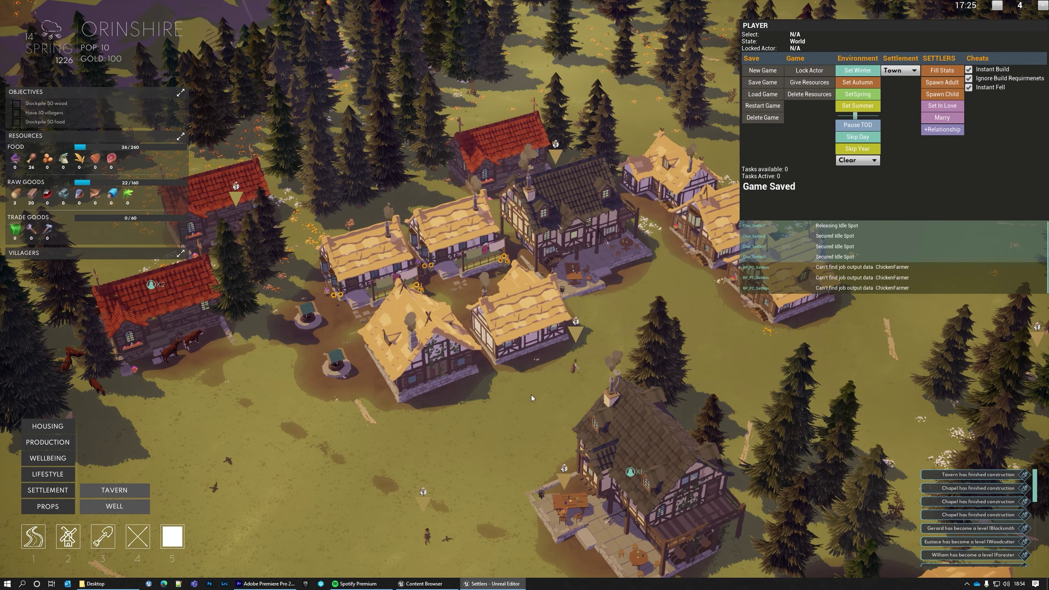
{"action": "middle_click_drag", "start_coordinate": [531, 395], "coordinate": [527, 394]}
{"action": "key", "text": "s"}
{"action": "left_click", "coordinate": [439, 445]}
{"action": "scroll", "coordinate": [497, 426], "scroll_direction": "up", "scroll_amount": 5}
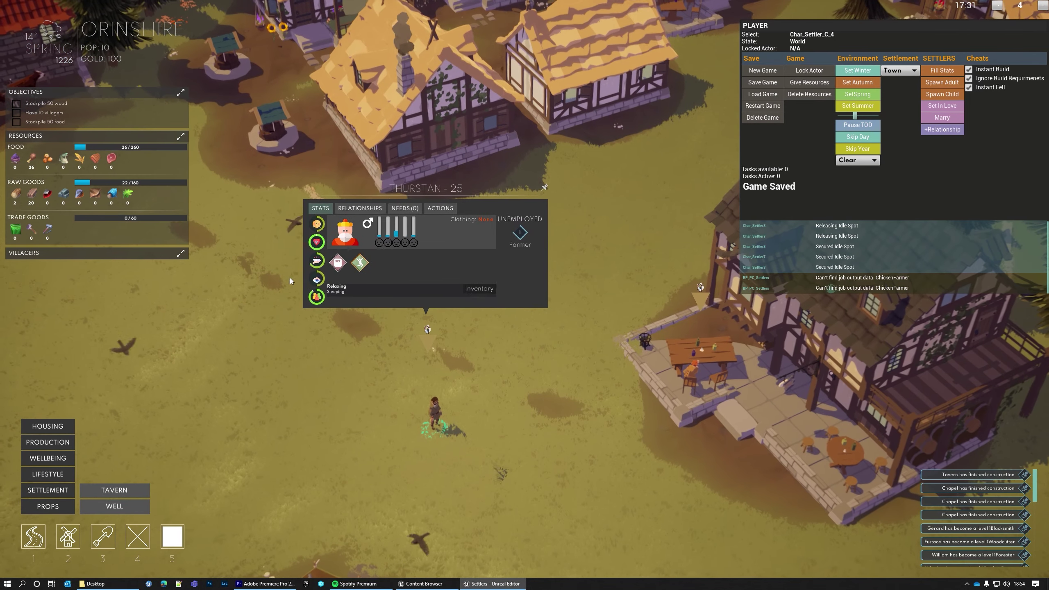
Step: Check the happiness factors of the settler in the meadow, close the stats, and look over the tavern, campsite and barn
{"action": "mouse_move", "coordinate": [316, 224]}
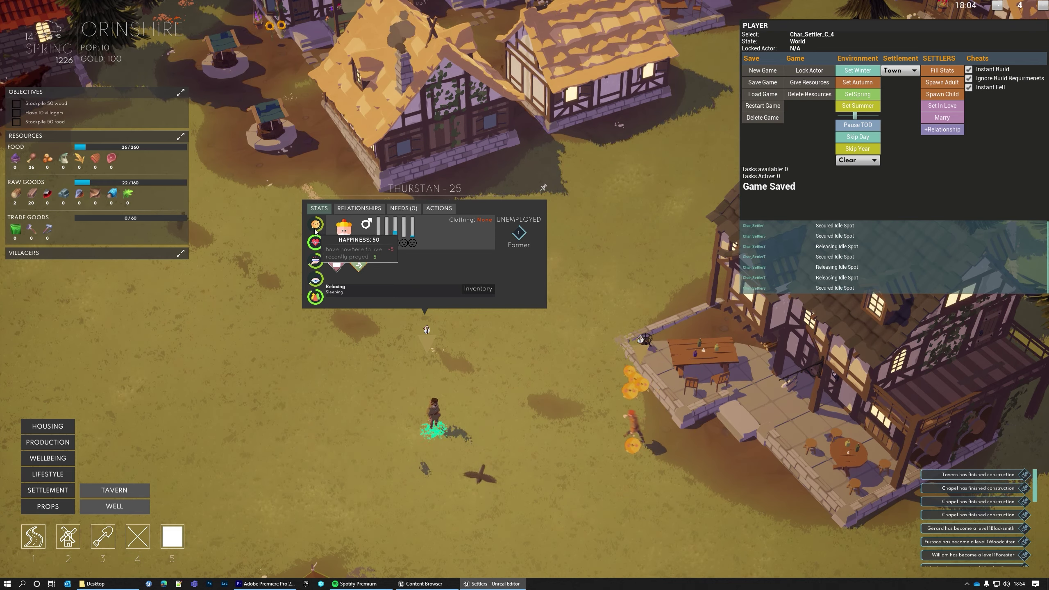
{"action": "left_click", "coordinate": [360, 341]}
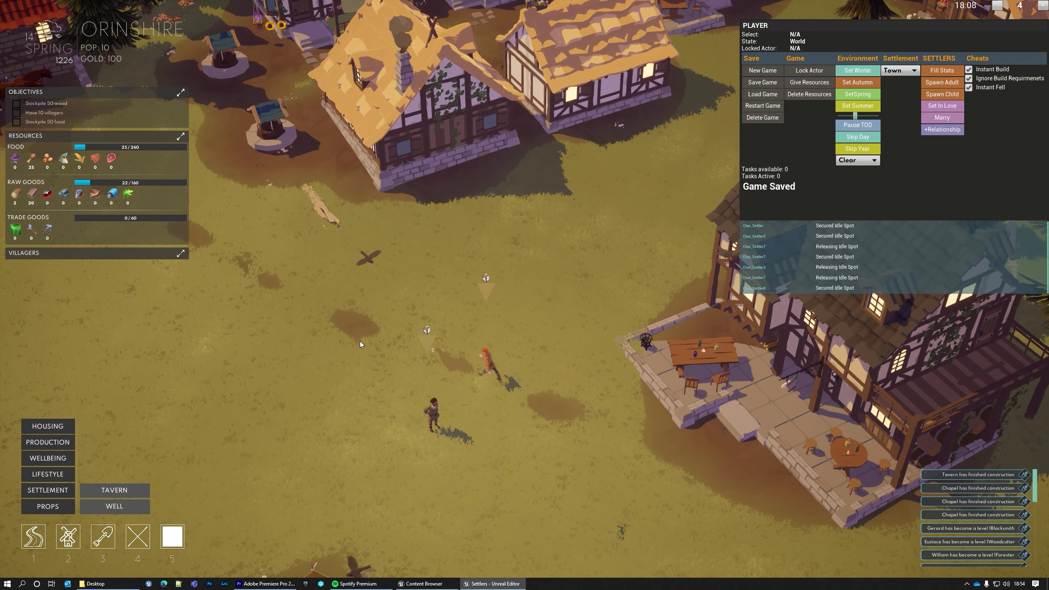
{"action": "scroll", "coordinate": [456, 340], "scroll_direction": "down", "scroll_amount": 3}
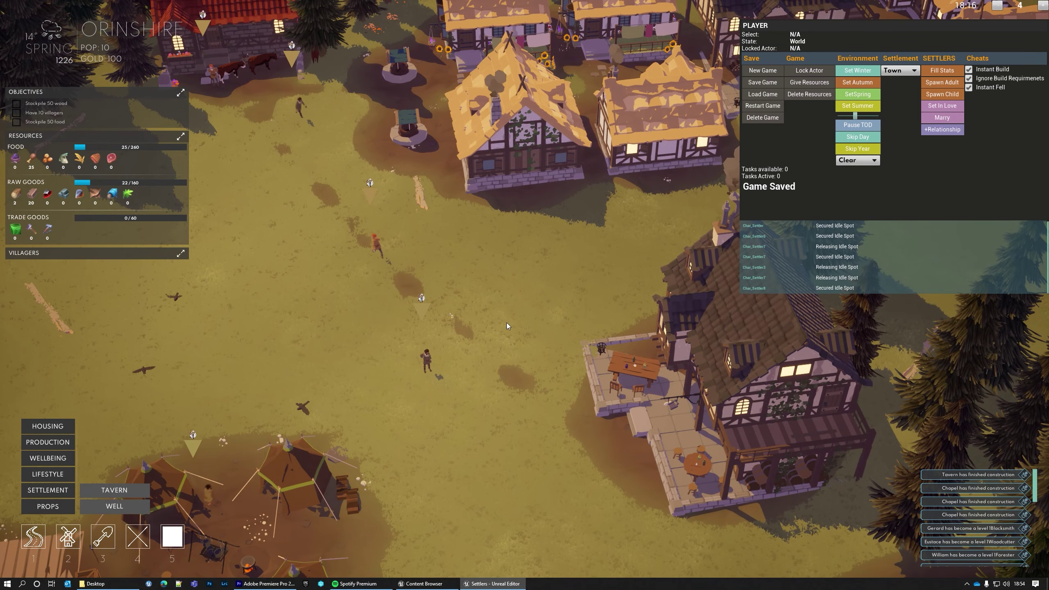
{"action": "middle_click_drag", "start_coordinate": [506, 324], "coordinate": [498, 333]}
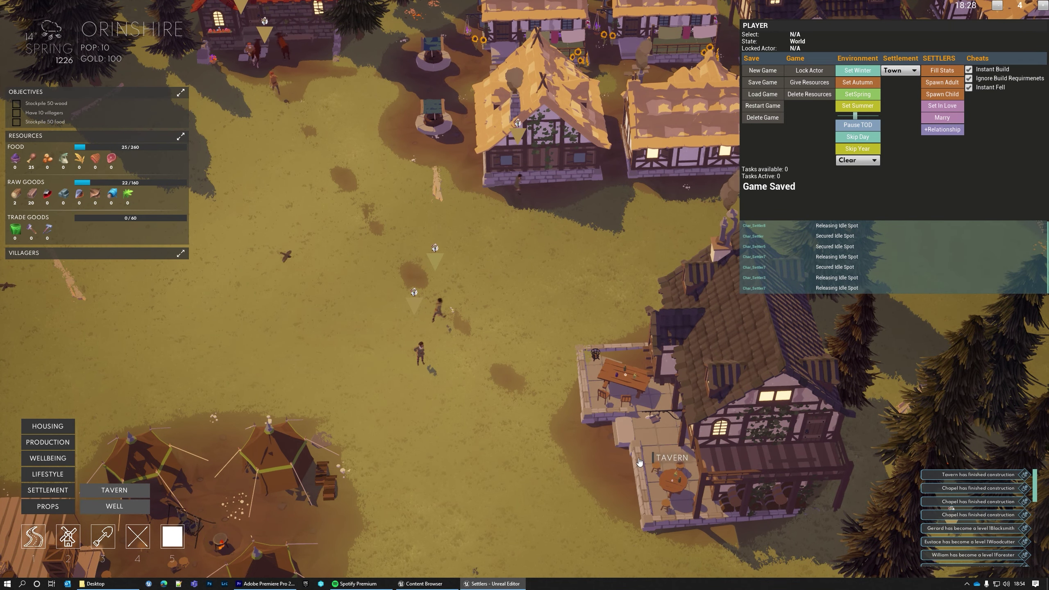
{"action": "key", "text": "s"}
{"action": "key", "text": "d"}
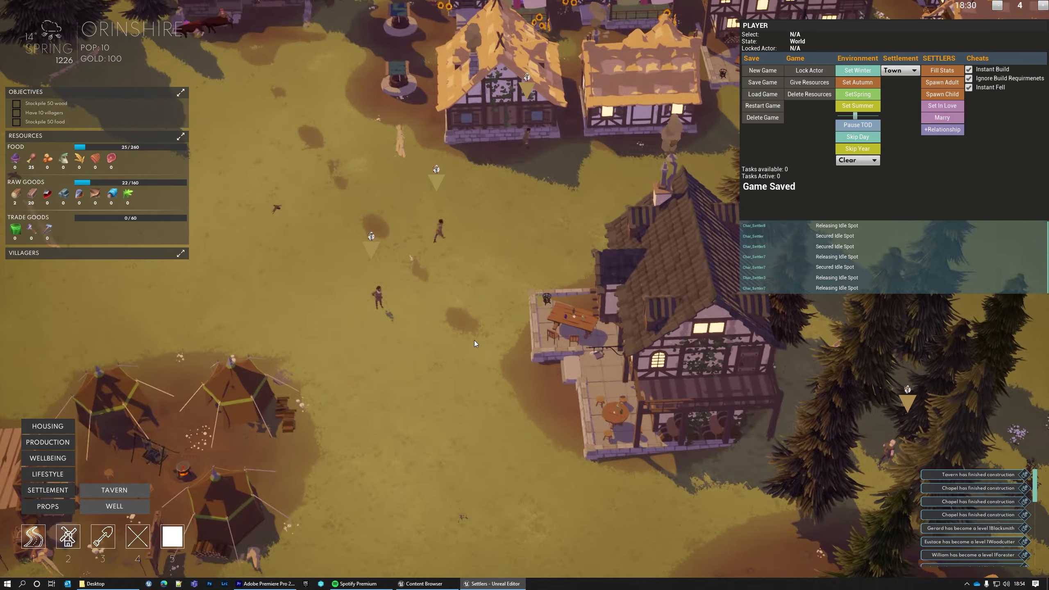
{"action": "scroll", "coordinate": [474, 340], "scroll_direction": "down", "scroll_amount": 4}
{"action": "key", "text": "s"}
{"action": "key", "text": "d"}
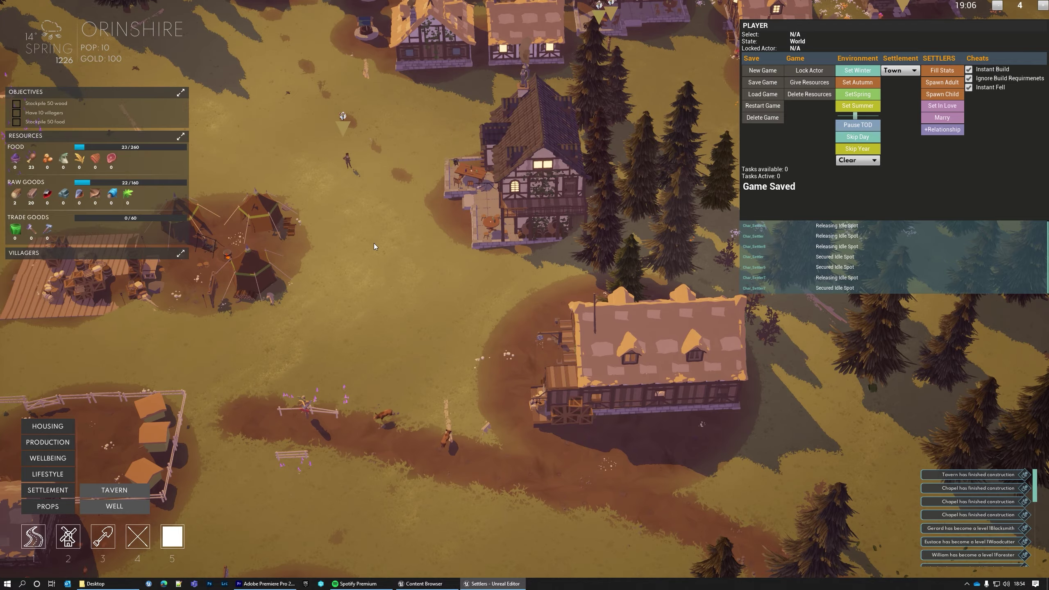
Step: Examine the wider landscape out to the river bridge, and return to the meadow in front of the tavern
{"action": "scroll", "coordinate": [374, 247], "scroll_direction": "down", "scroll_amount": 10}
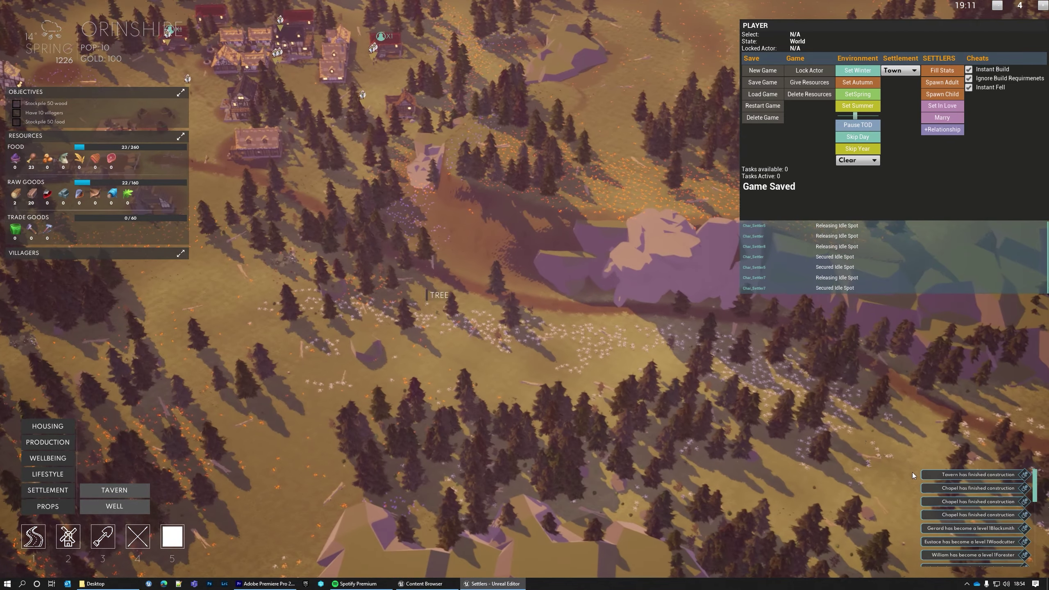
{"action": "middle_click_drag", "start_coordinate": [912, 472], "coordinate": [390, 277]}
{"action": "middle_click_drag", "start_coordinate": [757, 343], "coordinate": [624, 328]}
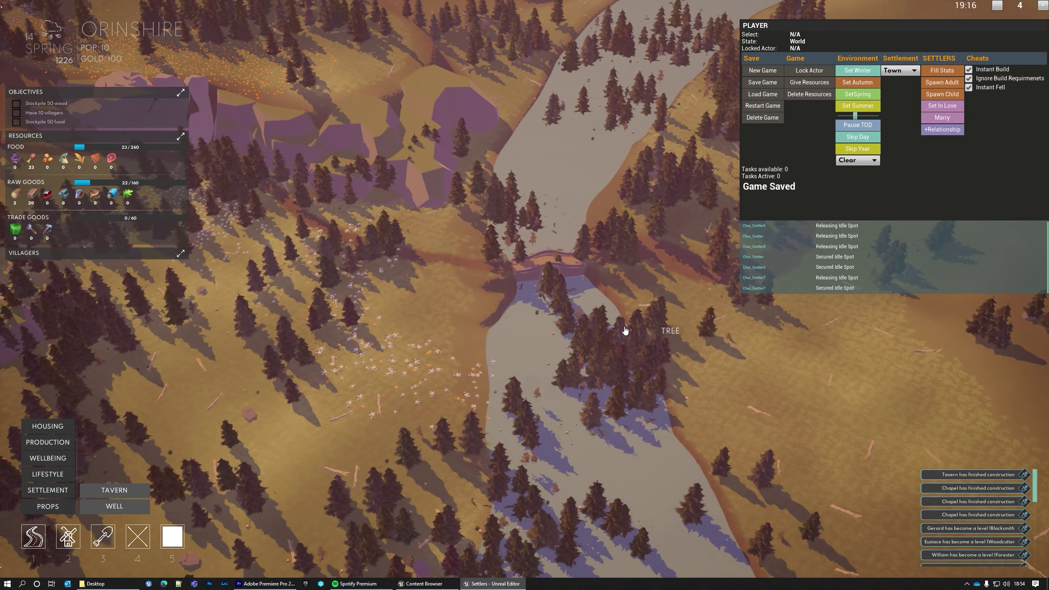
{"action": "middle_click_drag", "start_coordinate": [368, 307], "coordinate": [661, 364]}
{"action": "middle_click_drag", "start_coordinate": [231, 248], "coordinate": [504, 397]}
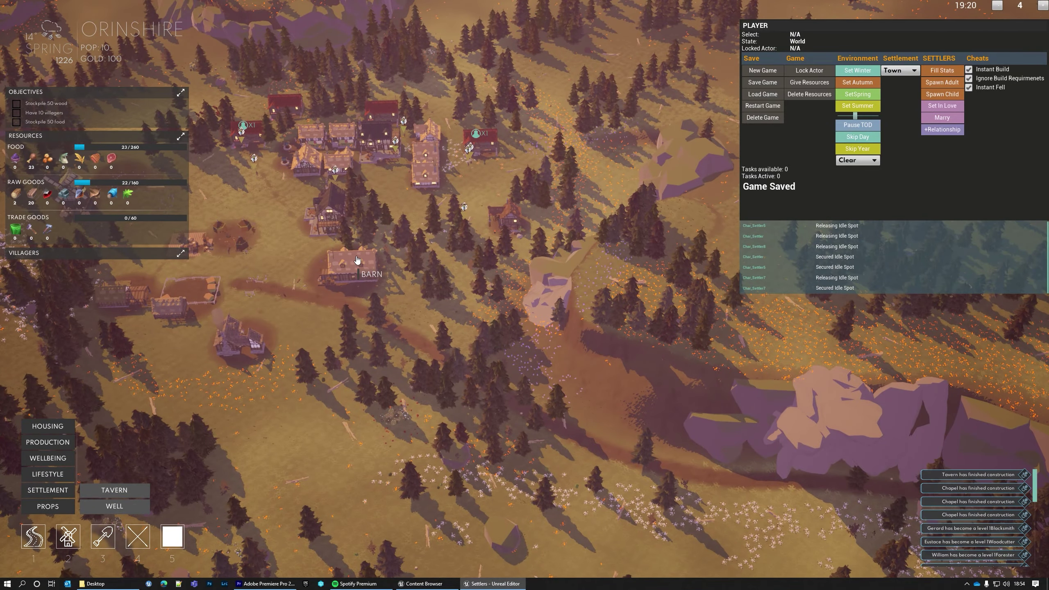
{"action": "middle_click_drag", "start_coordinate": [357, 260], "coordinate": [486, 366]}
{"action": "scroll", "coordinate": [486, 366], "scroll_direction": "up", "scroll_amount": 5}
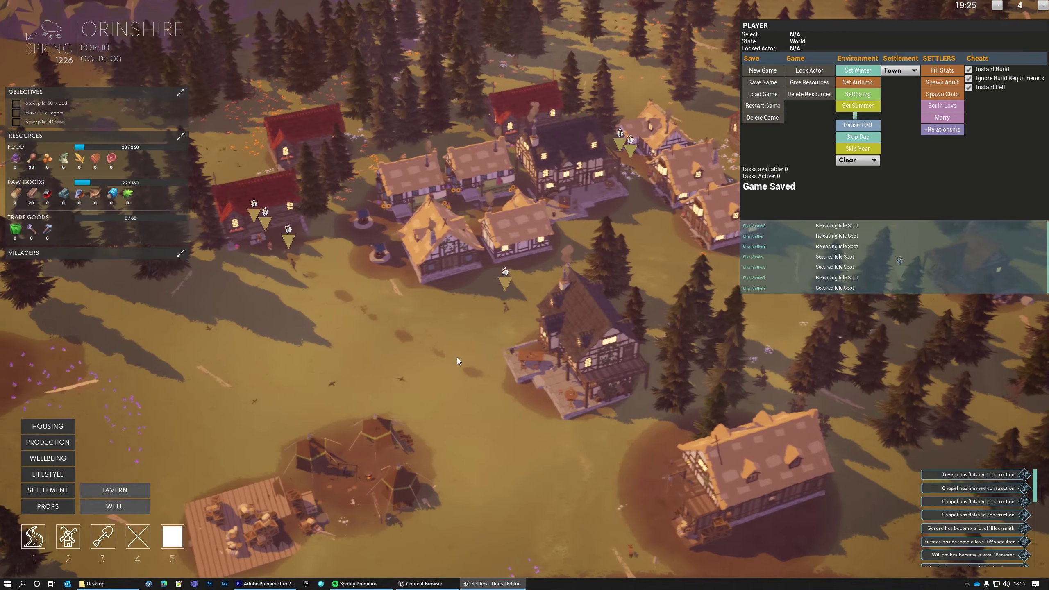
{"action": "scroll", "coordinate": [457, 358], "scroll_direction": "up", "scroll_amount": 5}
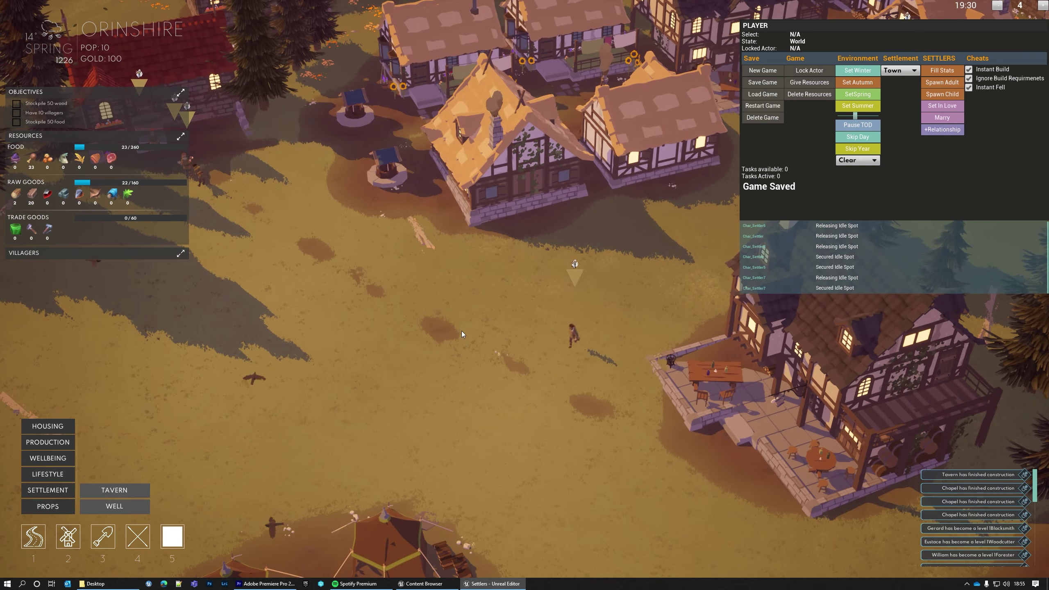
{"action": "middle_click_drag", "start_coordinate": [493, 337], "coordinate": [482, 315]}
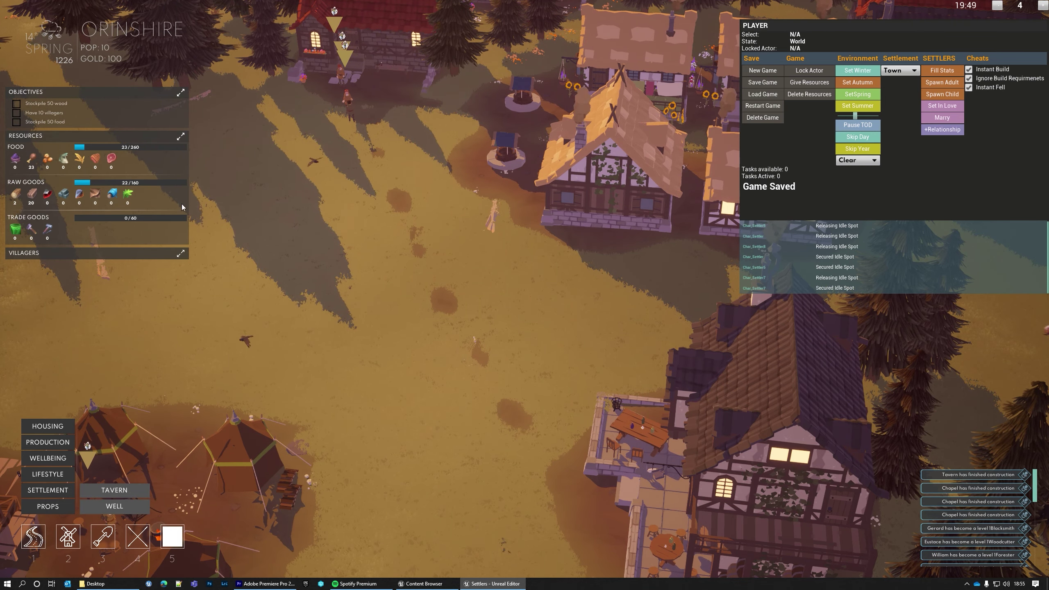
Step: Look over the meadow near the red-roofed chapel and identify the settlement's food, raw goods and trade goods resources
{"action": "middle_click_drag", "start_coordinate": [182, 203], "coordinate": [606, 321]}
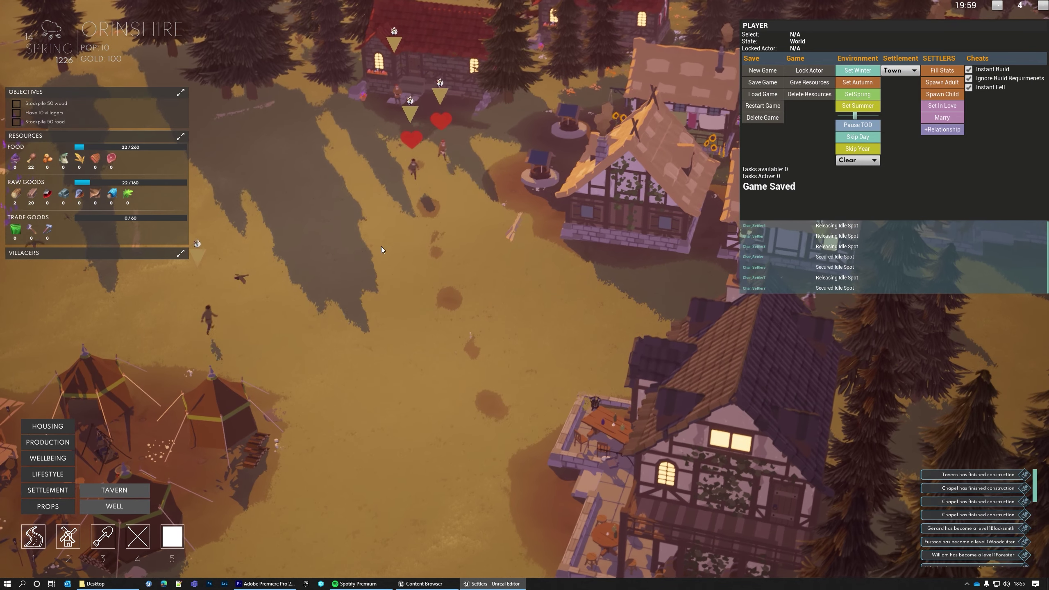
{"action": "key", "text": "a"}
{"action": "key", "text": "w"}
{"action": "key", "text": "a"}
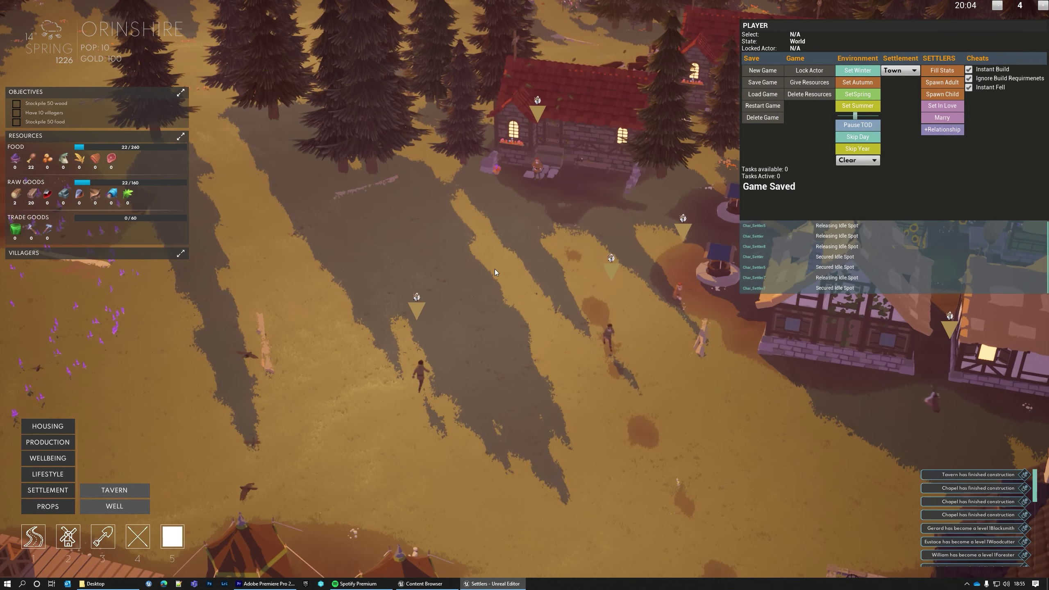
{"action": "mouse_move", "coordinate": [79, 148]}
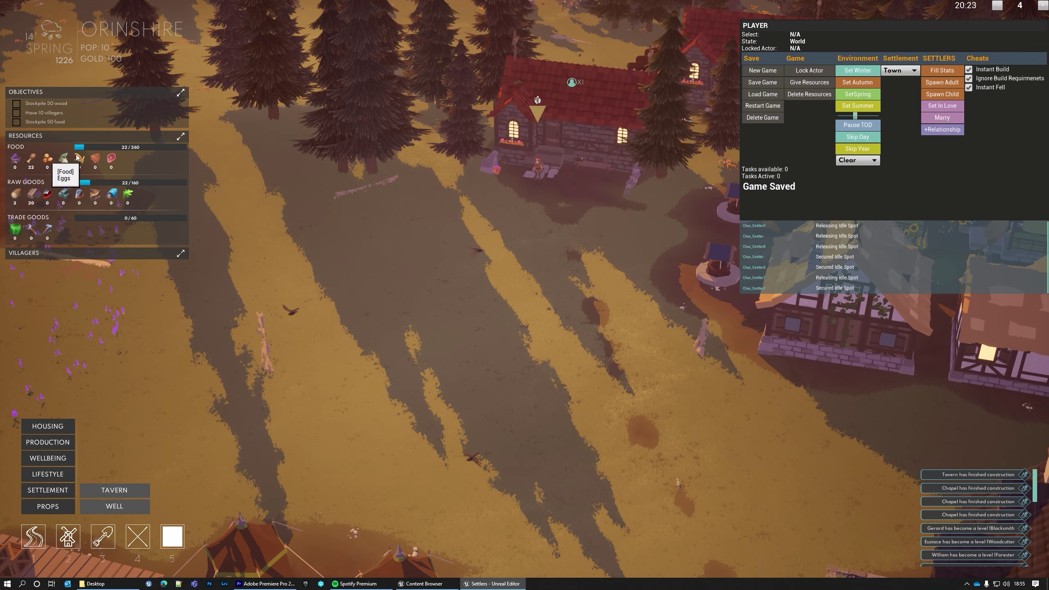
{"action": "middle_click_drag", "start_coordinate": [351, 174], "coordinate": [384, 178]}
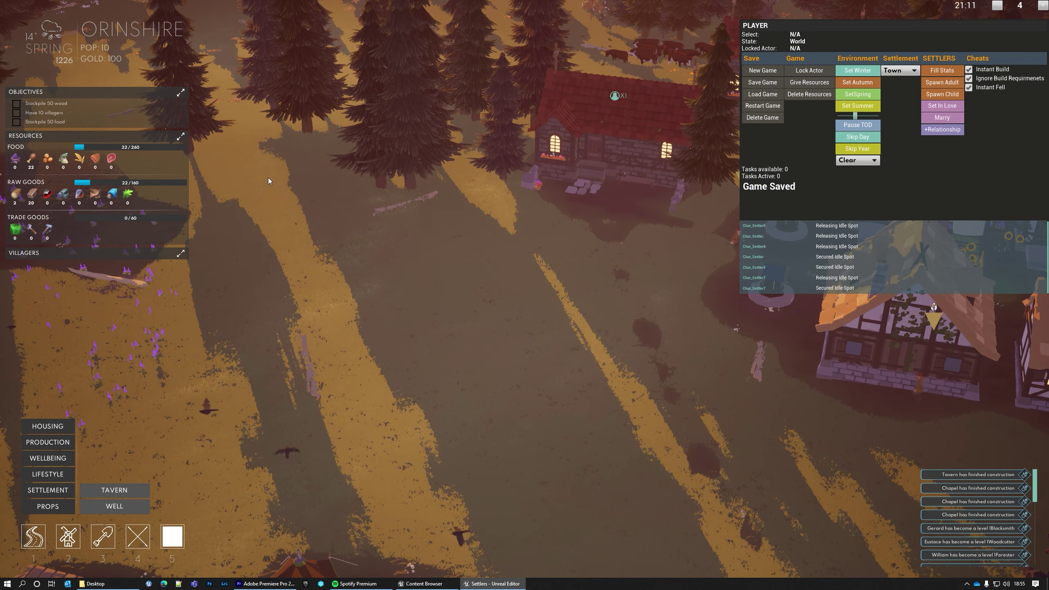
{"action": "mouse_move", "coordinate": [117, 161]}
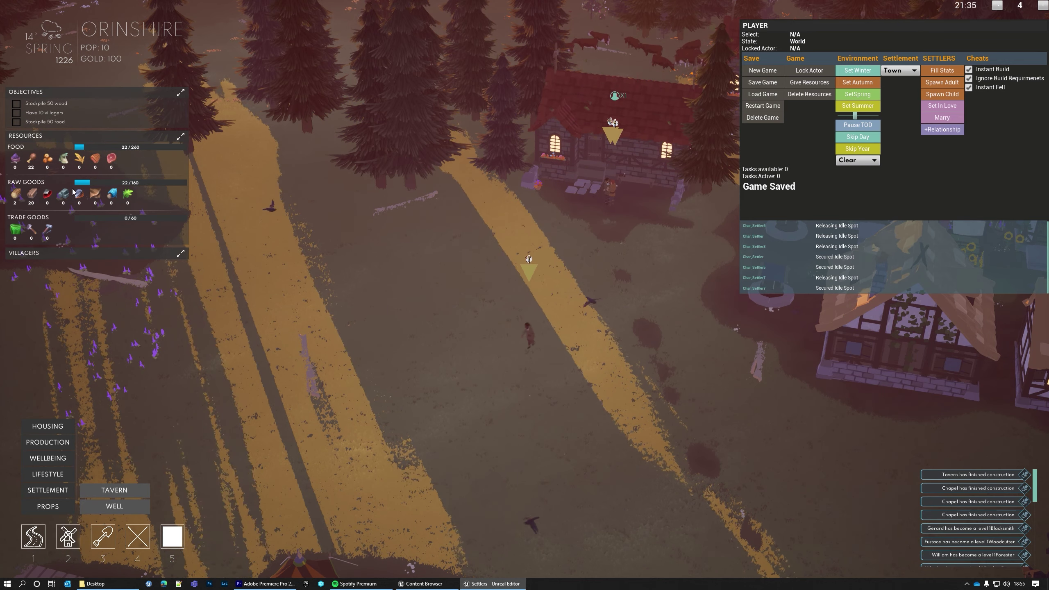
{"action": "middle_click_drag", "start_coordinate": [349, 211], "coordinate": [372, 211]}
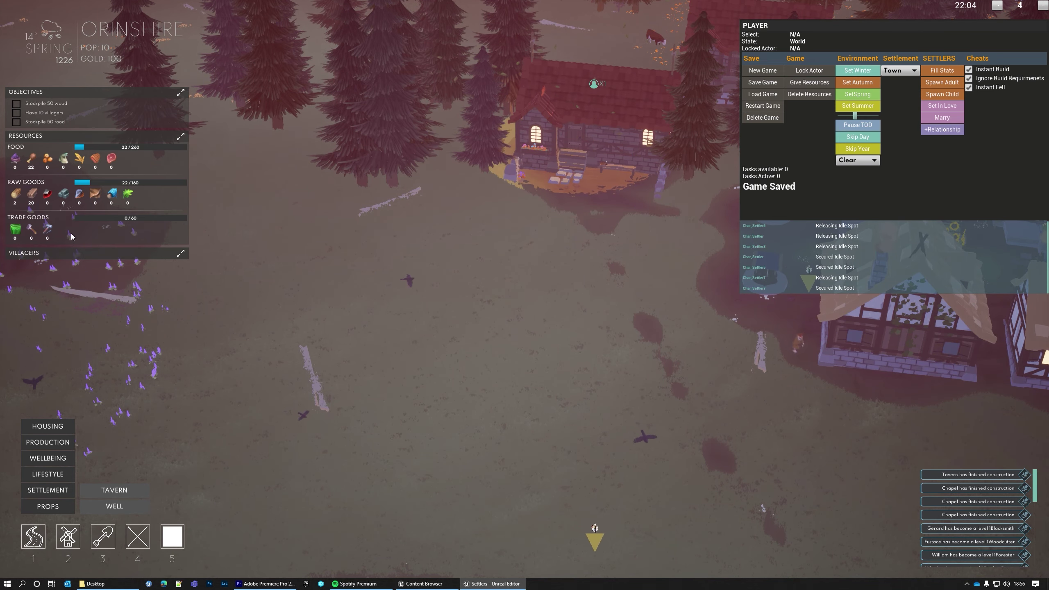
{"action": "middle_click_drag", "start_coordinate": [336, 293], "coordinate": [400, 273]}
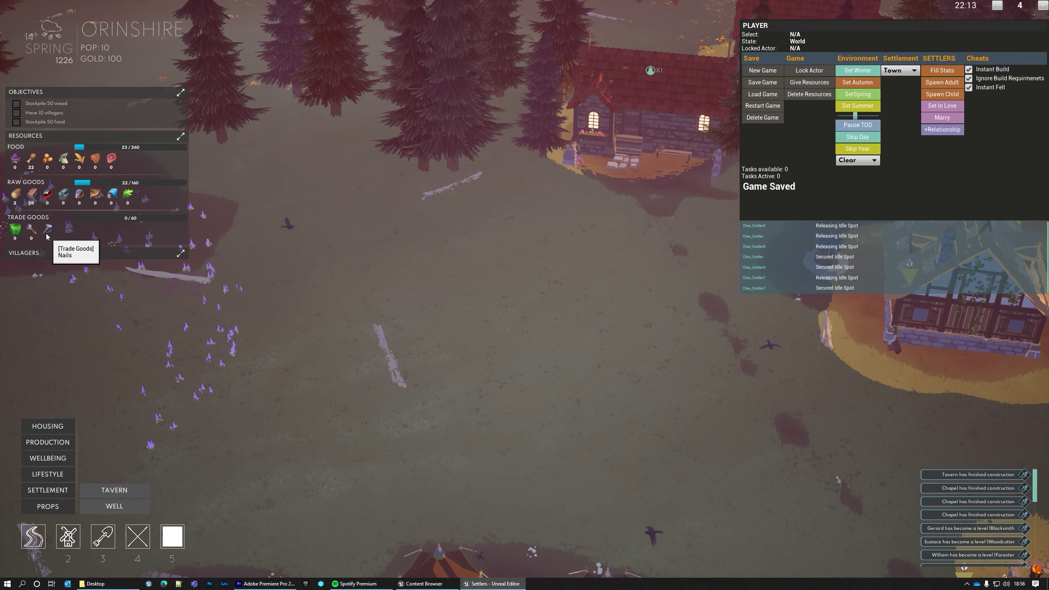
{"action": "middle_click_drag", "start_coordinate": [316, 232], "coordinate": [327, 235]}
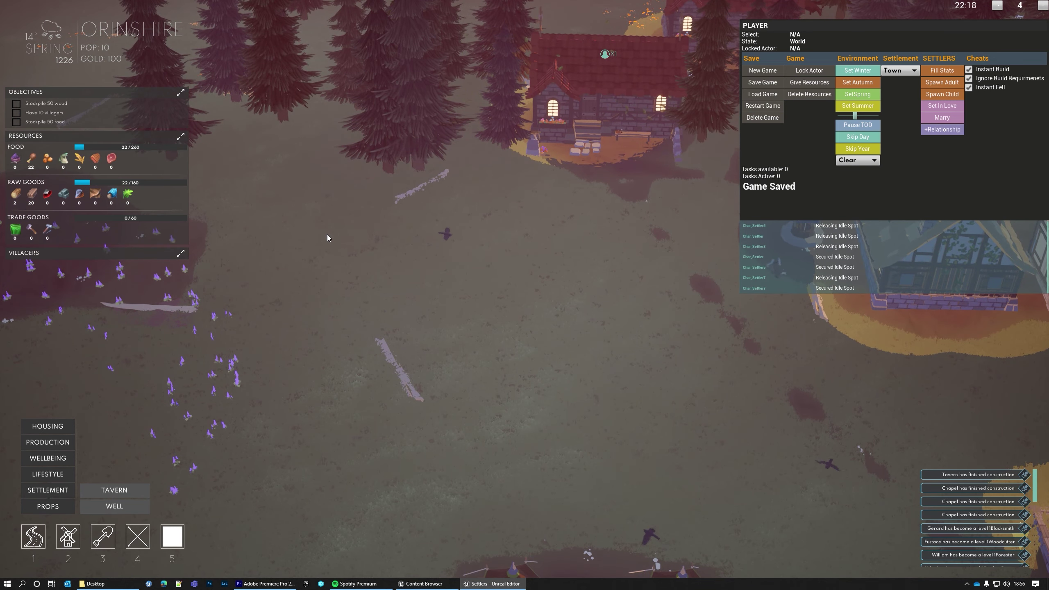
{"action": "key", "text": "d"}
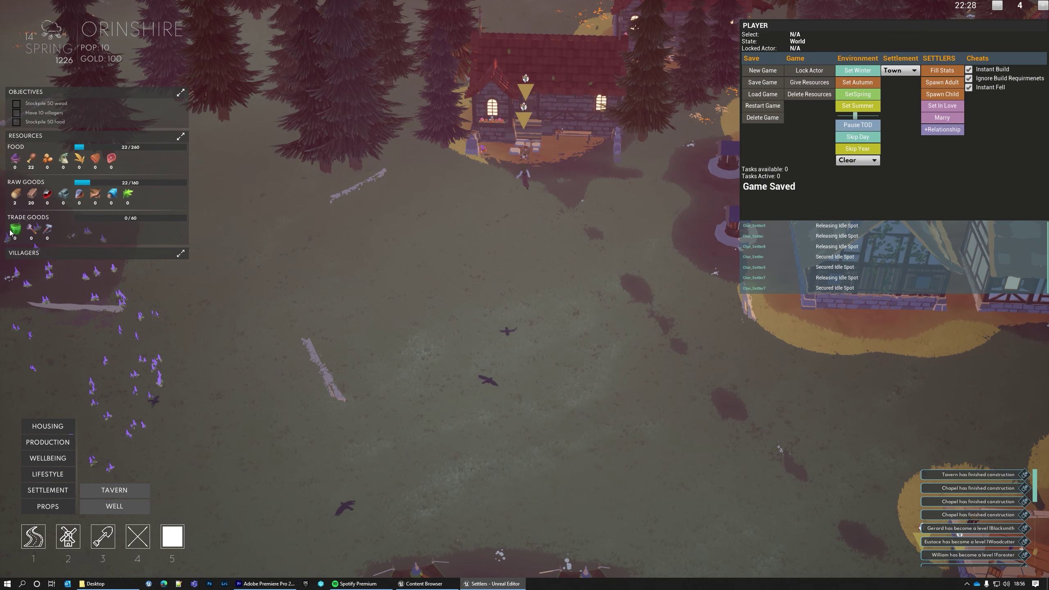
Step: Open the stats of the settler beside the red-roofed chapel, give the settlement resources, and check the settler's clothing
{"action": "left_click", "coordinate": [464, 156]}
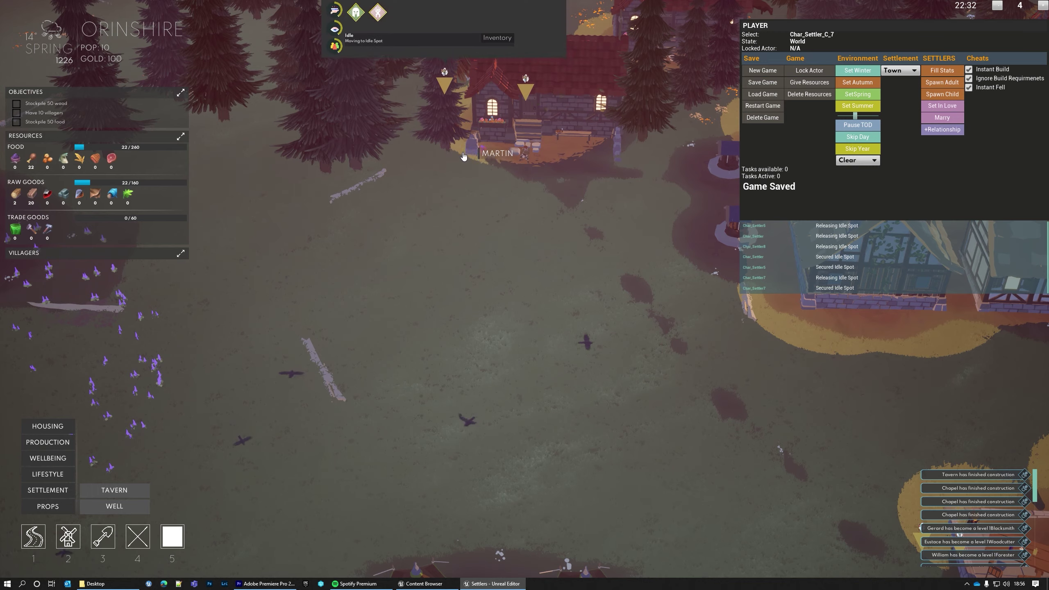
{"action": "key", "text": "w"}
{"action": "mouse_move", "coordinate": [489, 191]}
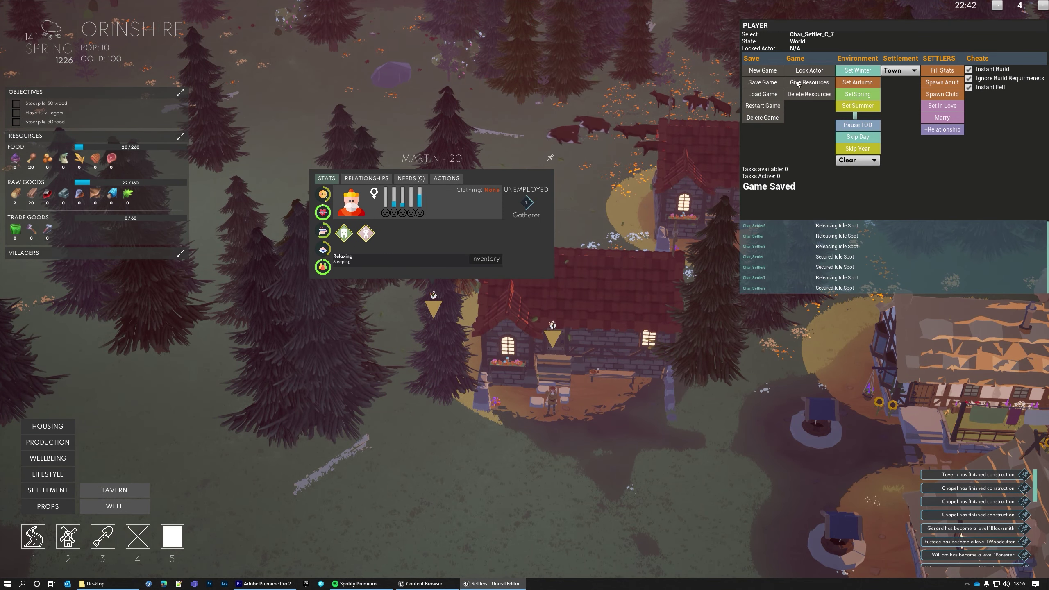
{"action": "left_click", "coordinate": [818, 84]}
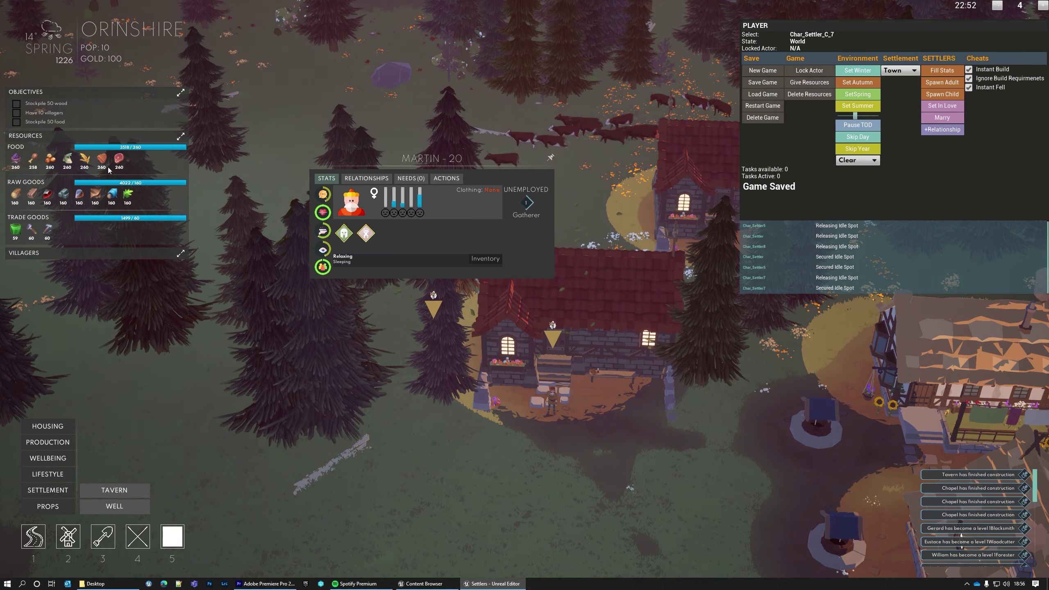
{"action": "mouse_move", "coordinate": [488, 192]}
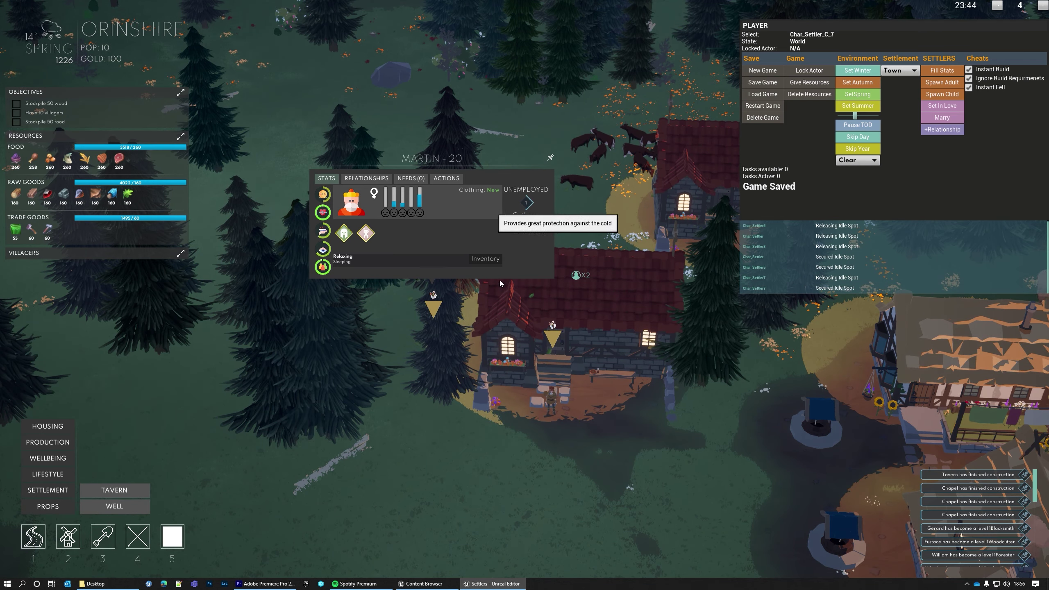
Step: Close the settler's stats and examine the clothing and other trade goods in the settlement's resources
{"action": "left_click", "coordinate": [122, 324]}
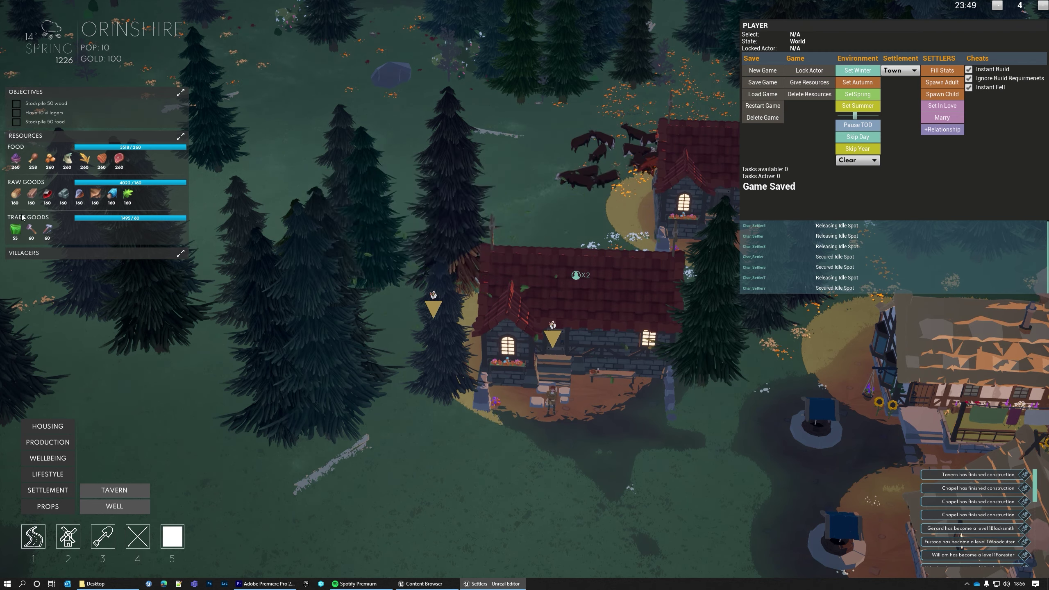
{"action": "mouse_move", "coordinate": [33, 219]}
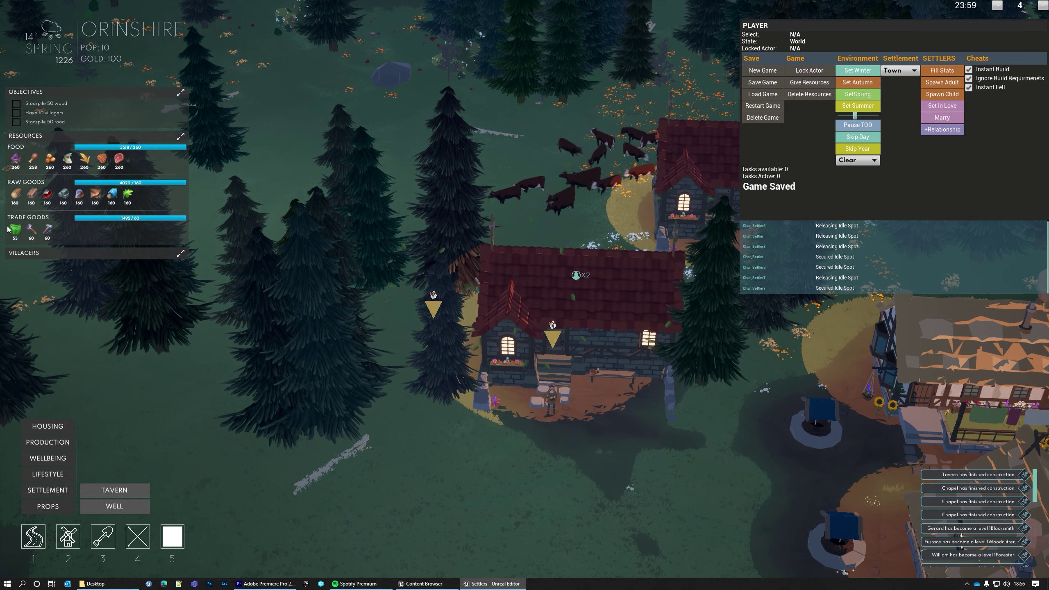
{"action": "middle_click_drag", "start_coordinate": [263, 364], "coordinate": [283, 340]}
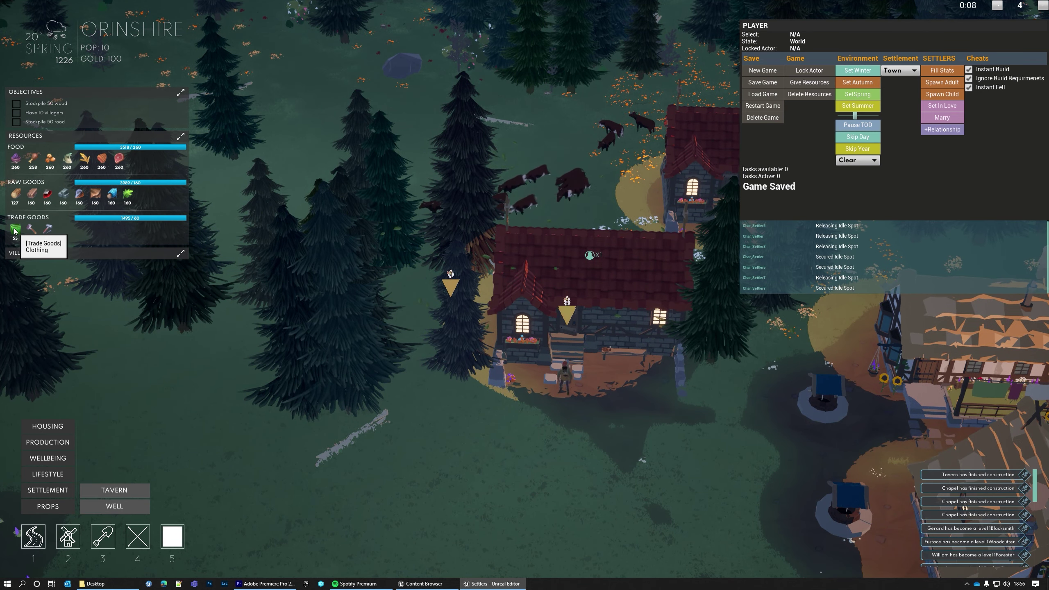
{"action": "middle_click_drag", "start_coordinate": [318, 407], "coordinate": [310, 367]}
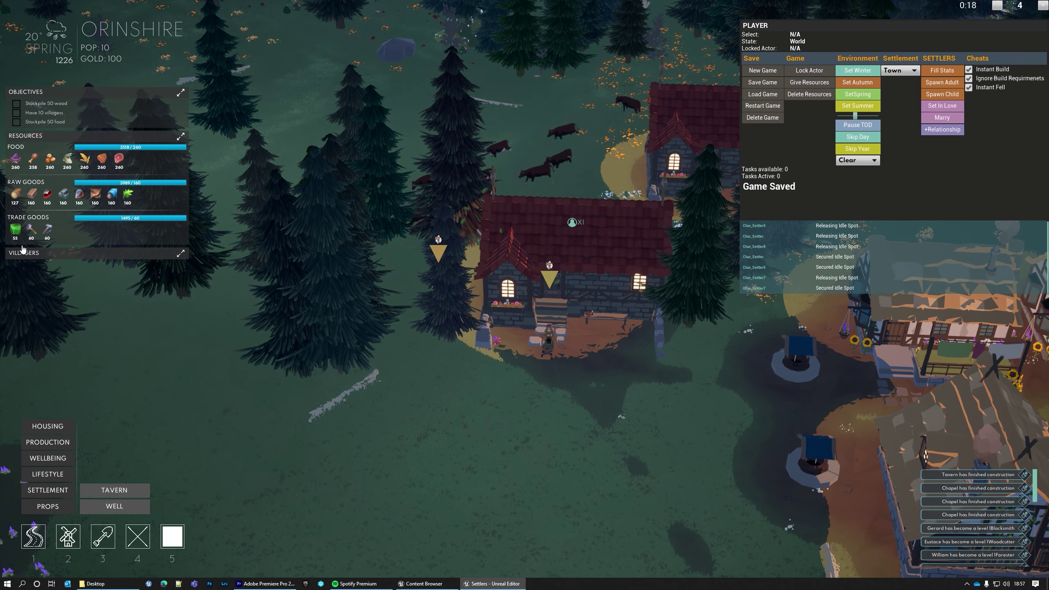
{"action": "middle_click_drag", "start_coordinate": [276, 397], "coordinate": [231, 303]}
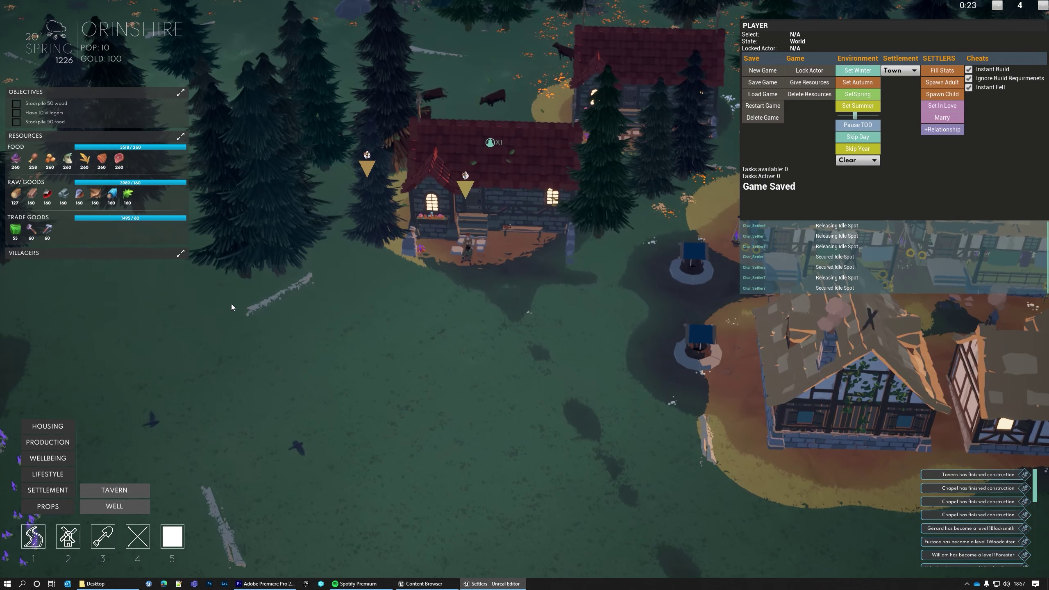
{"action": "middle_click_drag", "start_coordinate": [488, 374], "coordinate": [434, 361]}
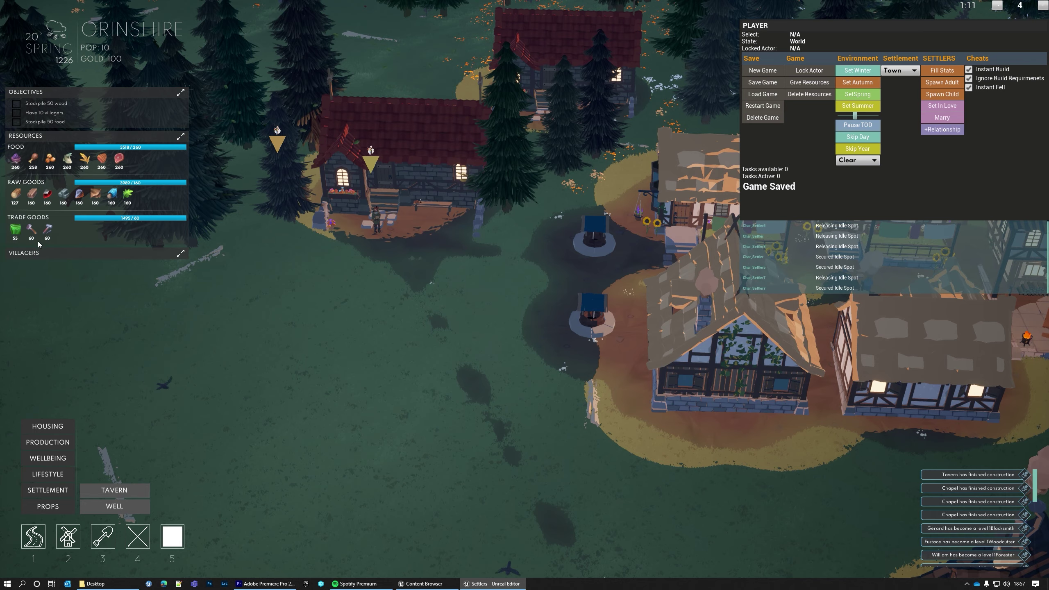
Step: View the whole village from above, including the chapels, thatched houses, tavern and campsite
{"action": "scroll", "coordinate": [354, 314], "scroll_direction": "down", "scroll_amount": 5}
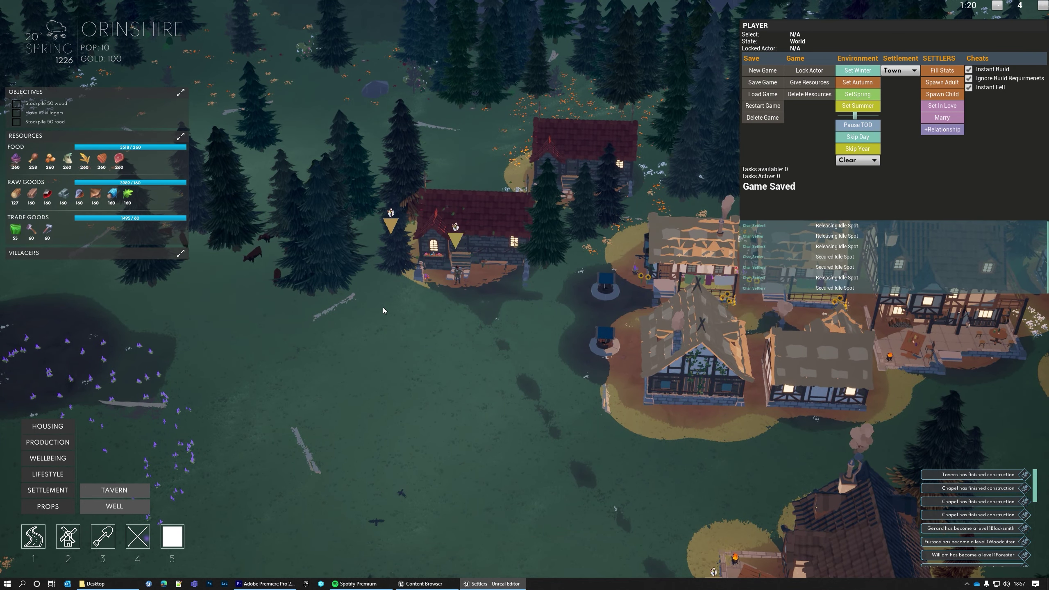
{"action": "middle_click_drag", "start_coordinate": [387, 306], "coordinate": [477, 413]}
{"action": "scroll", "coordinate": [477, 413], "scroll_direction": "down", "scroll_amount": 1}
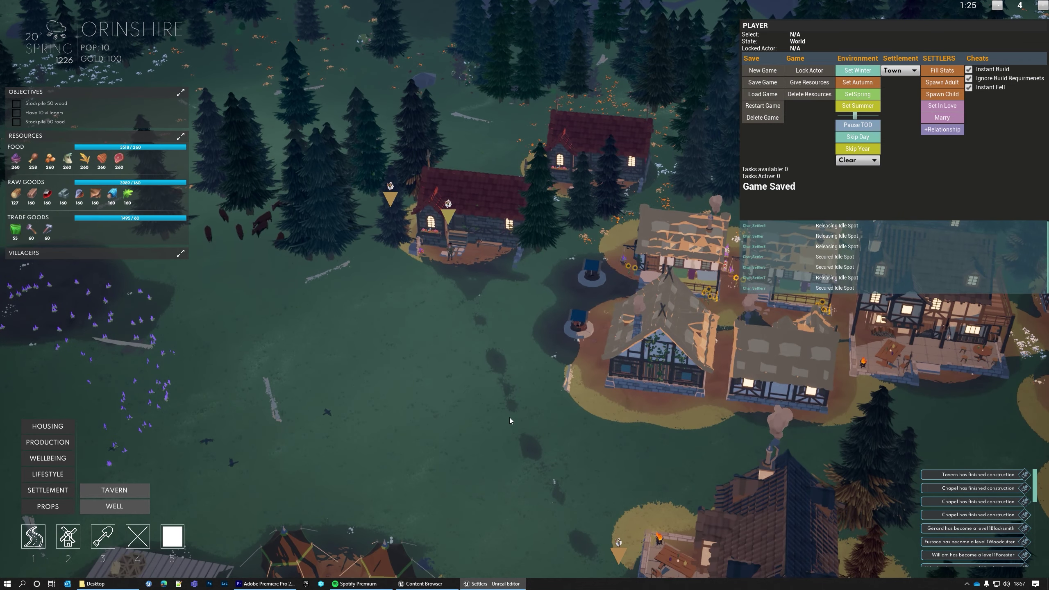
{"action": "key", "text": "s"}
{"action": "scroll", "coordinate": [477, 365], "scroll_direction": "down", "scroll_amount": 3}
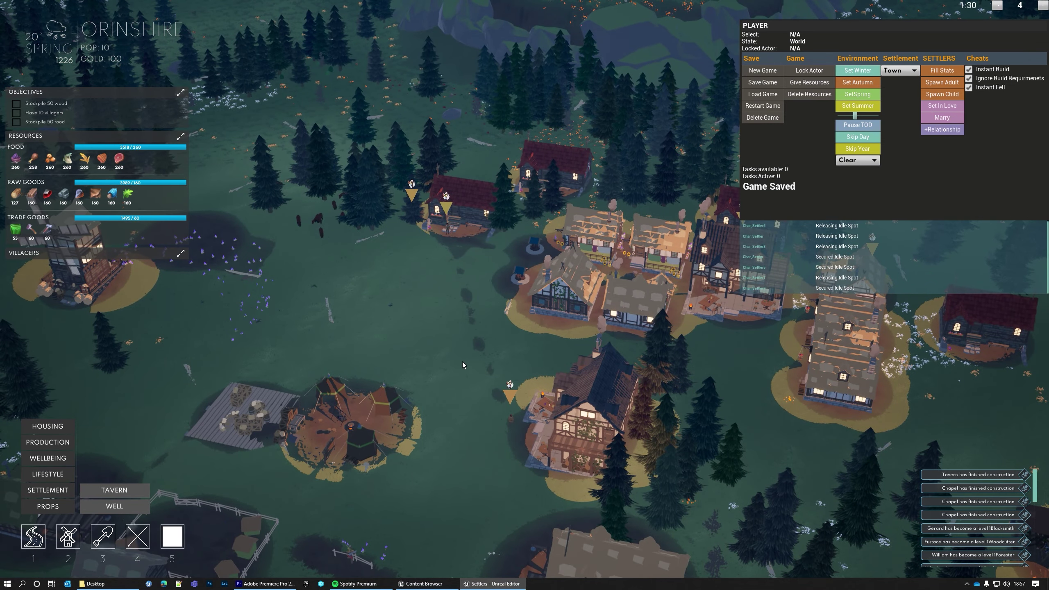
{"action": "middle_click_drag", "start_coordinate": [462, 361], "coordinate": [462, 322]}
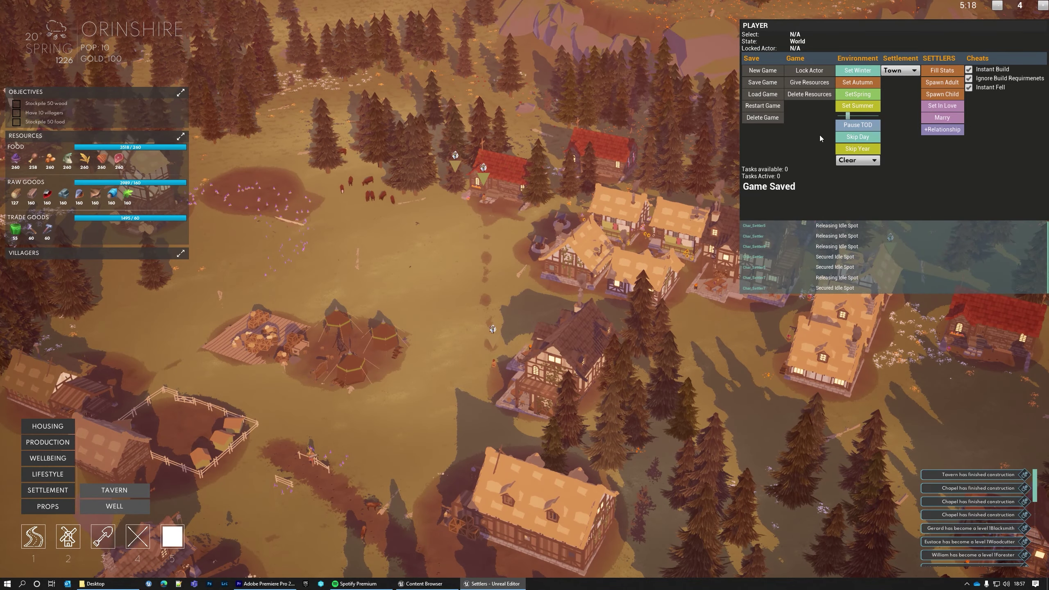
Step: Look over the meadow, windmill, campsite and chapels from several angles, and check the raw goods storage bar
{"action": "middle_click_drag", "start_coordinate": [454, 343], "coordinate": [356, 286]}
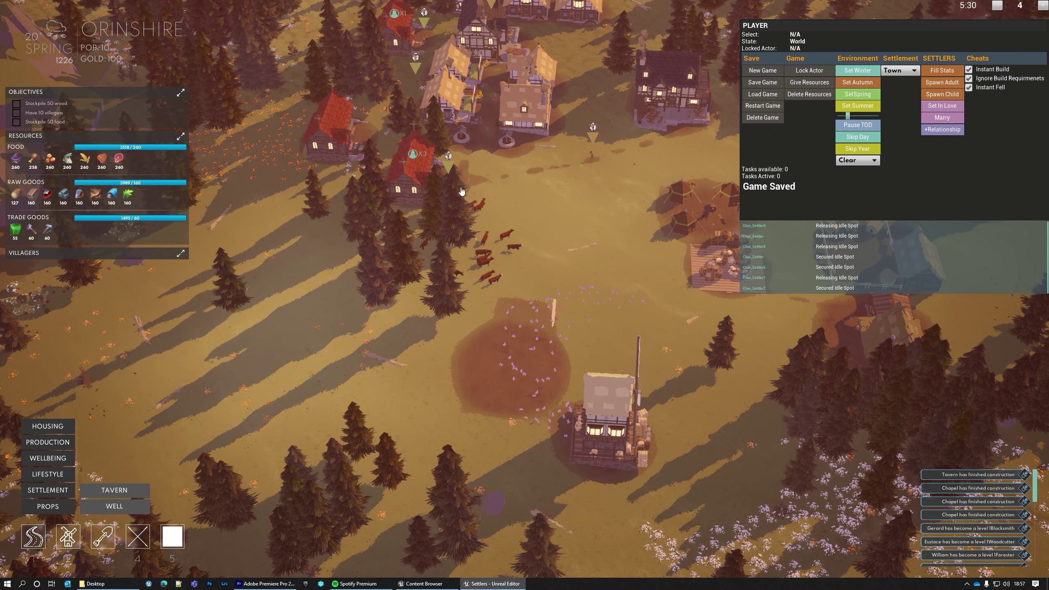
{"action": "key", "text": "w"}
{"action": "key", "text": "a"}
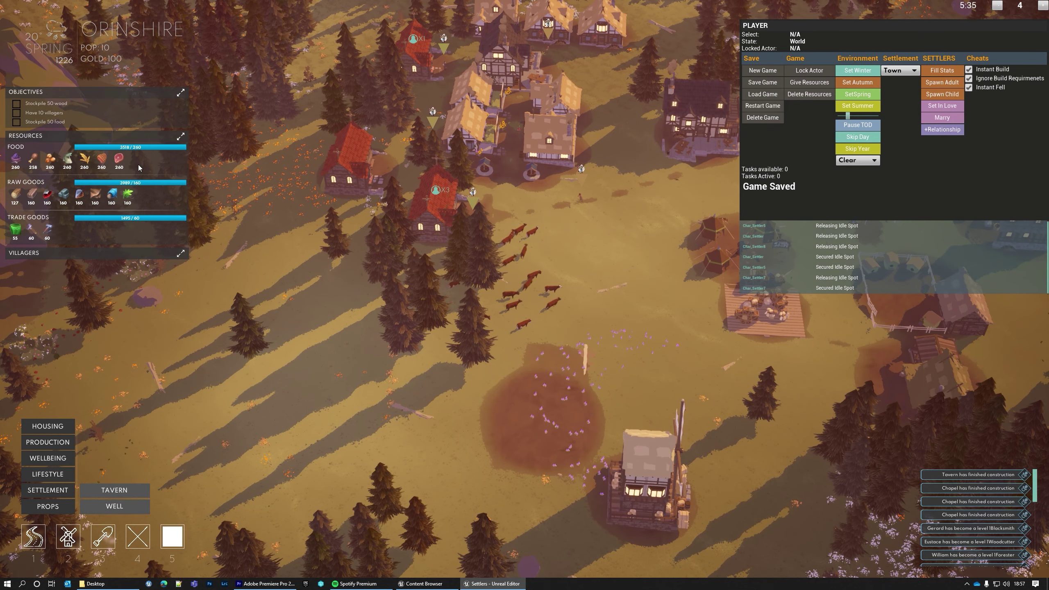
{"action": "mouse_move", "coordinate": [171, 184]}
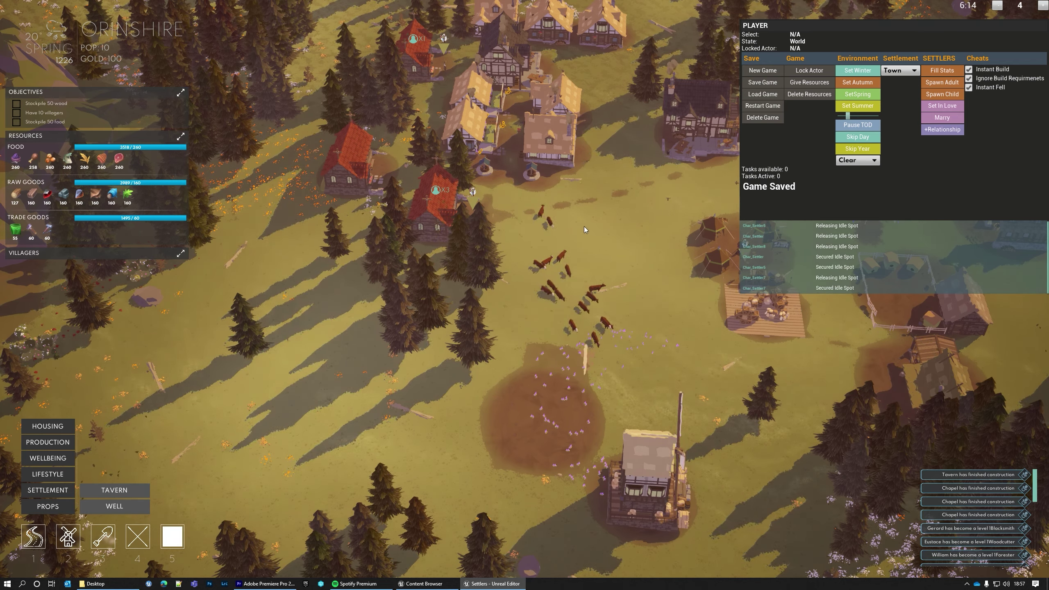
{"action": "key", "text": "q"}
{"action": "key", "text": "d"}
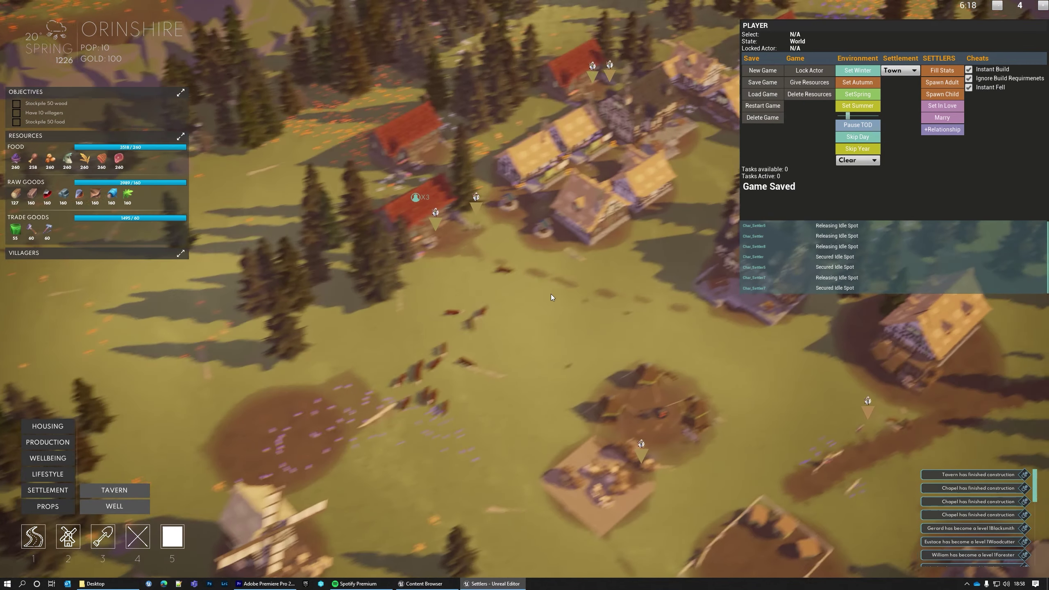
Step: Check how full the settlement's food and raw goods storage is and examine the individual raw goods
{"action": "mouse_move", "coordinate": [126, 186]}
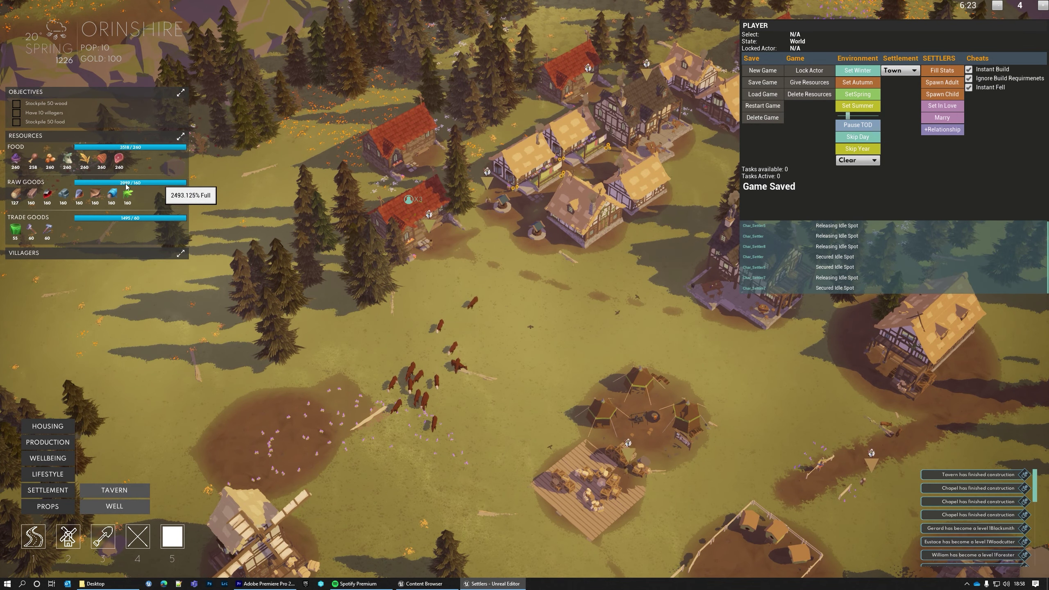
{"action": "mouse_move", "coordinate": [96, 149]}
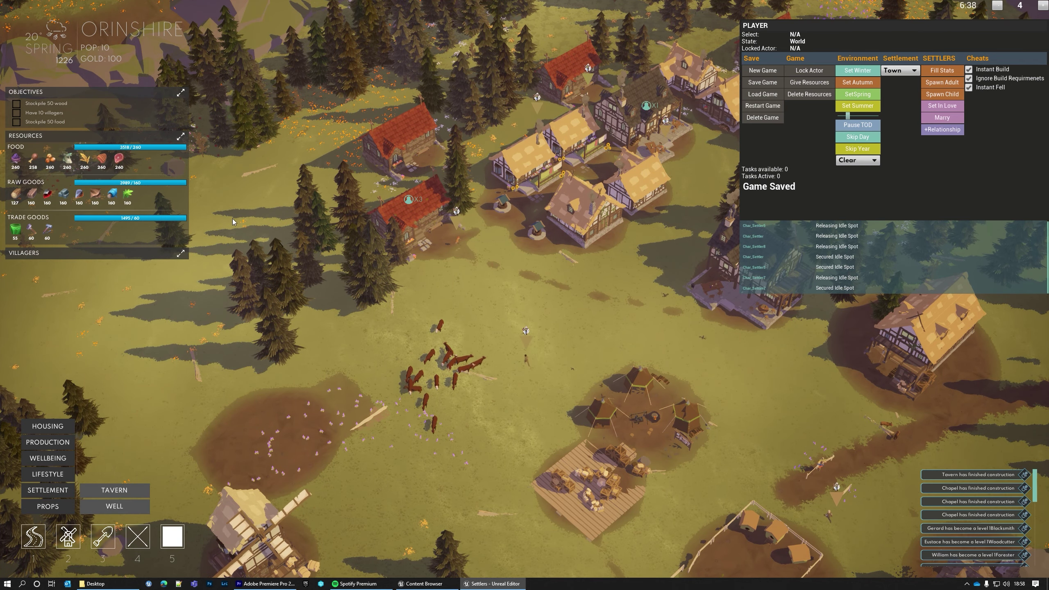
{"action": "middle_click_drag", "start_coordinate": [240, 216], "coordinate": [192, 178]}
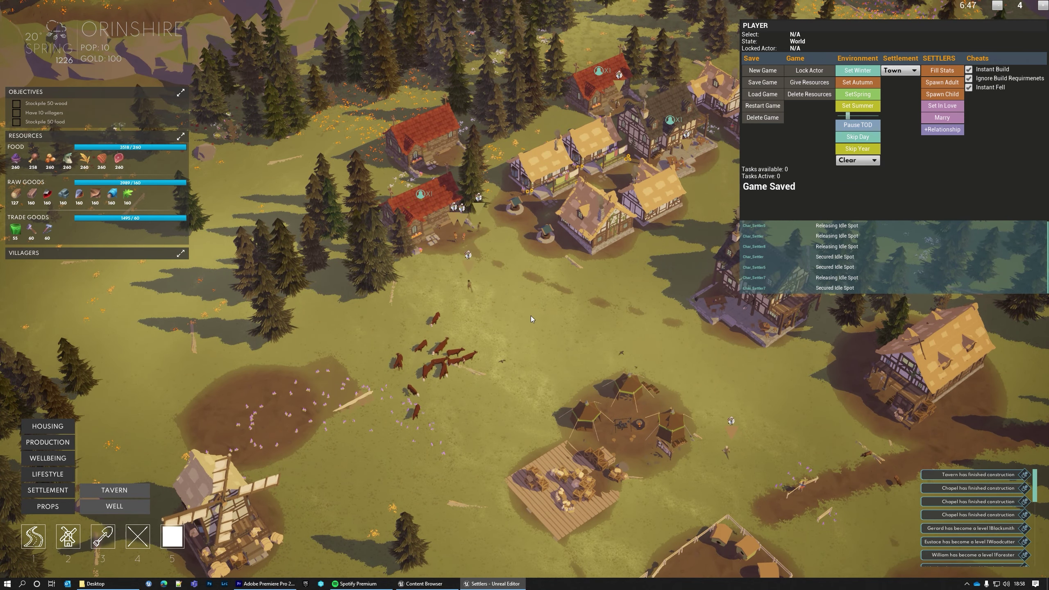
{"action": "key", "text": "q"}
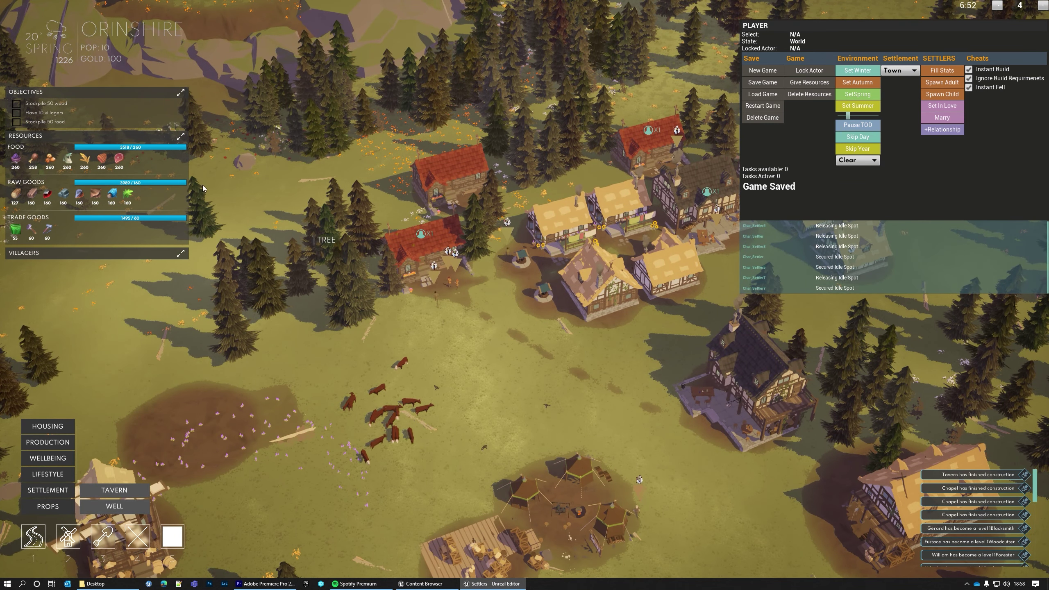
{"action": "mouse_move", "coordinate": [123, 148]}
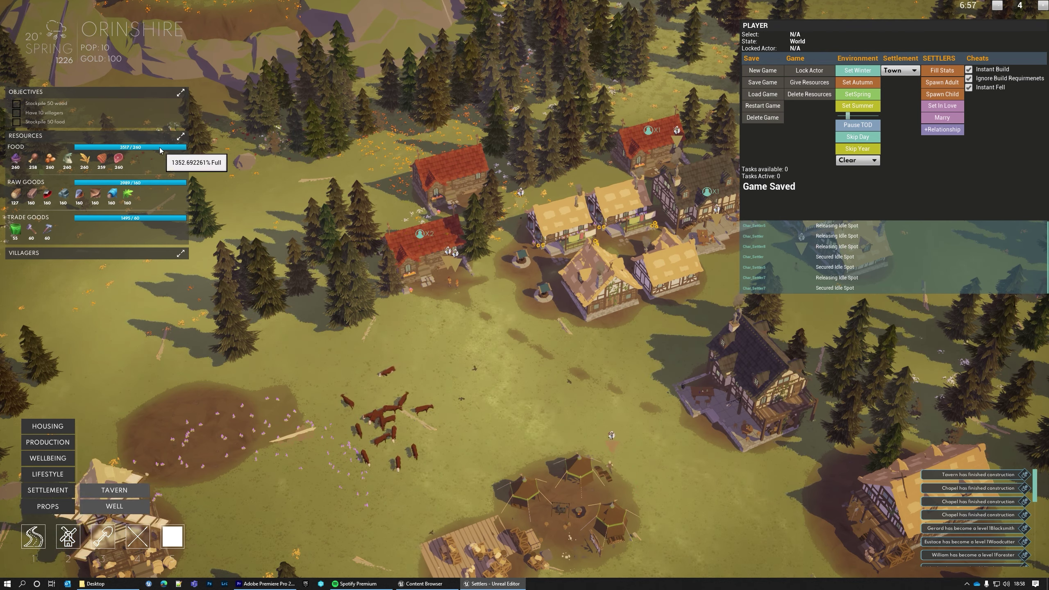
{"action": "mouse_move", "coordinate": [85, 185]}
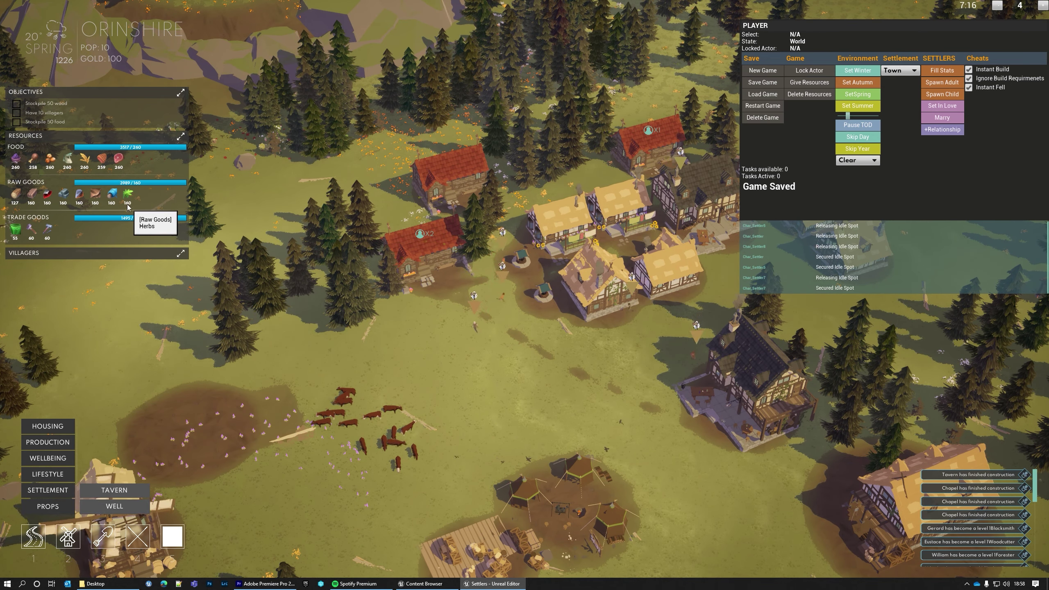
Step: Identify the storage yard beside the campsite, view the barn's building information and close it again
{"action": "key", "text": "s"}
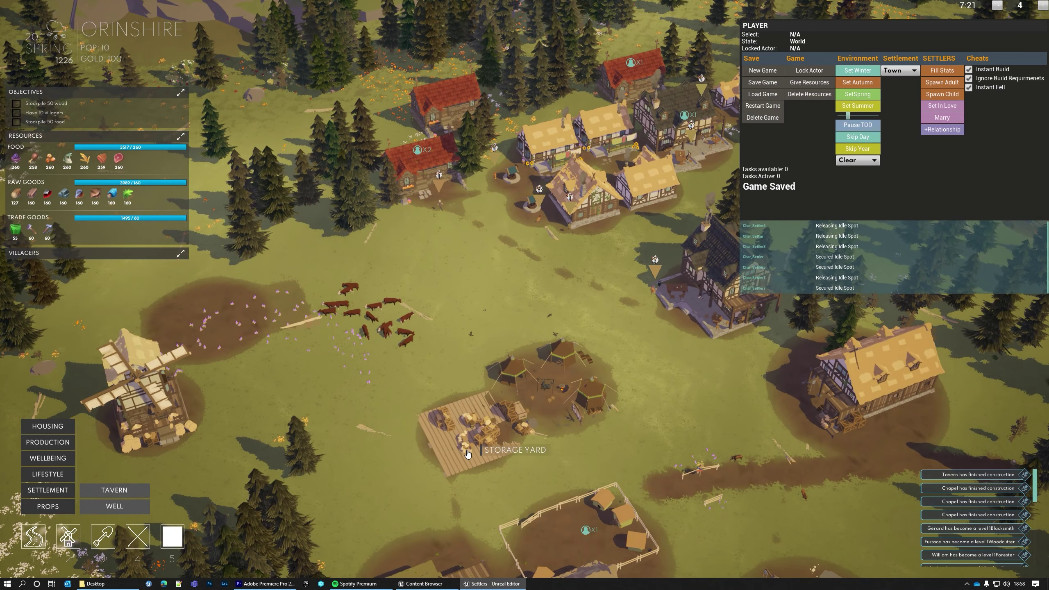
{"action": "left_click", "coordinate": [467, 451]}
{"action": "left_click", "coordinate": [296, 261]}
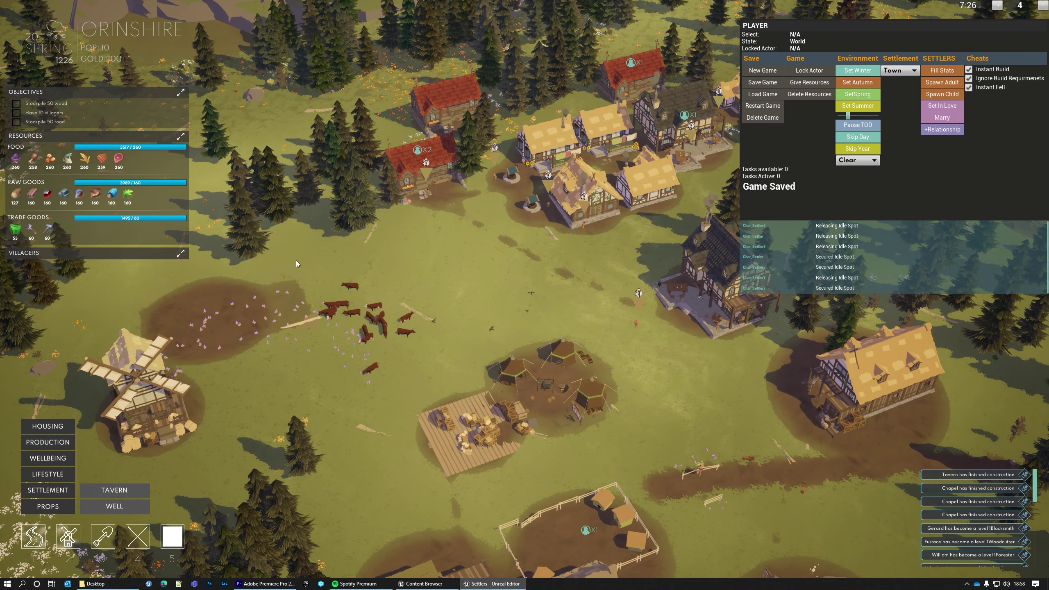
{"action": "key", "text": "s"}
{"action": "key", "text": "d"}
{"action": "left_click", "coordinate": [661, 311]}
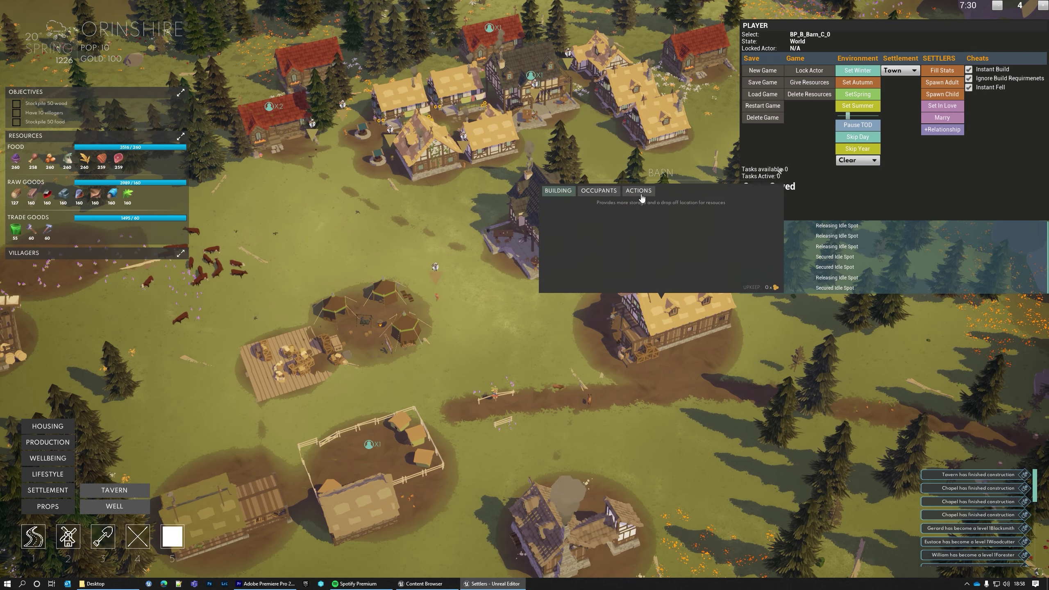
{"action": "left_click", "coordinate": [28, 217]}
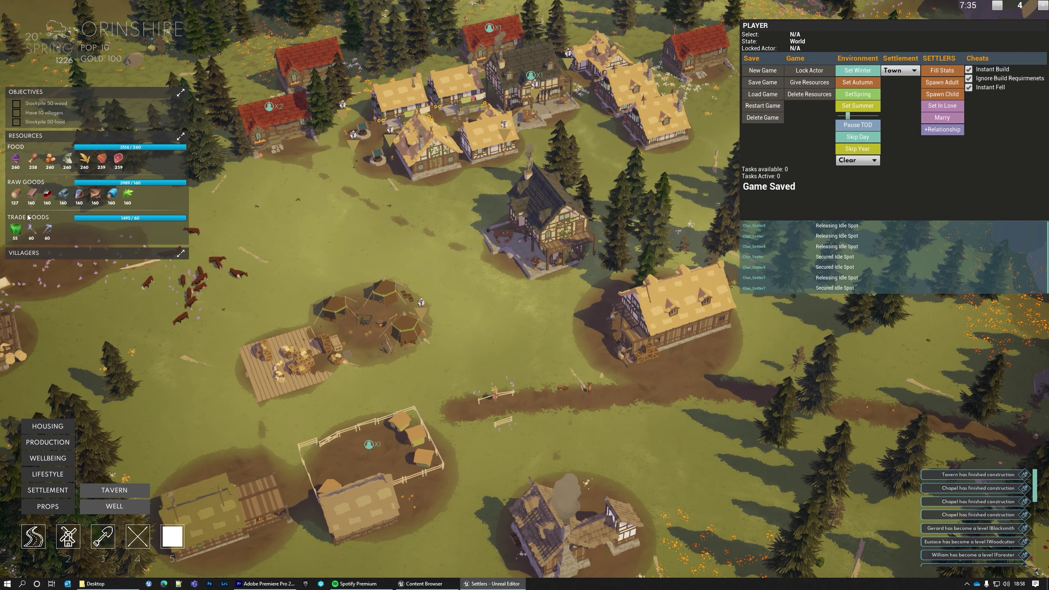
Step: Hide the player debug and cheats overlay while viewing the whole village
{"action": "key", "text": "a"}
{"action": "key", "text": "w"}
{"action": "key", "text": "a"}
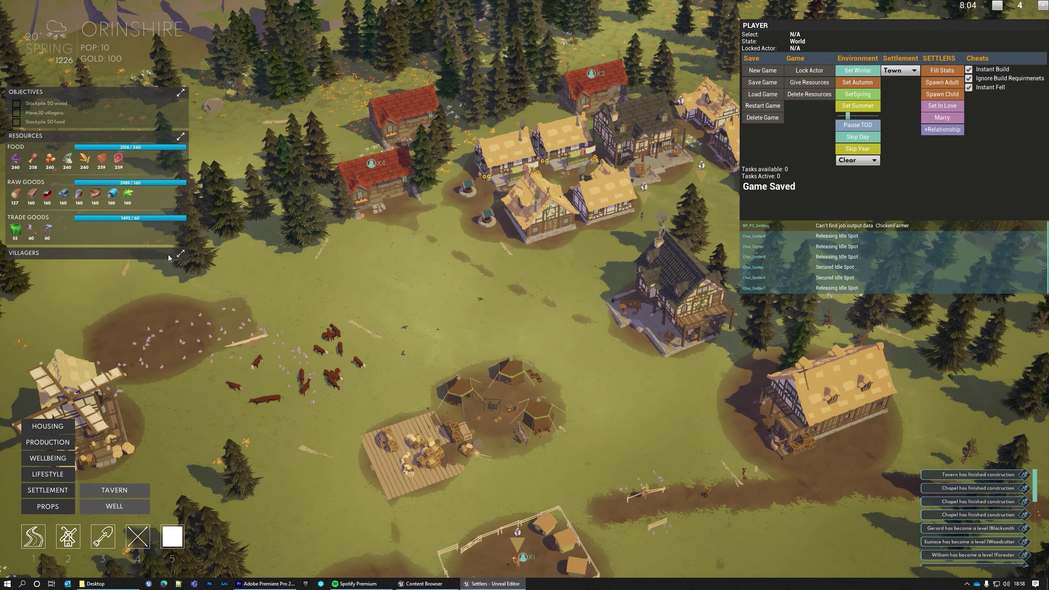
{"action": "middle_click_drag", "start_coordinate": [207, 259], "coordinate": [314, 209]}
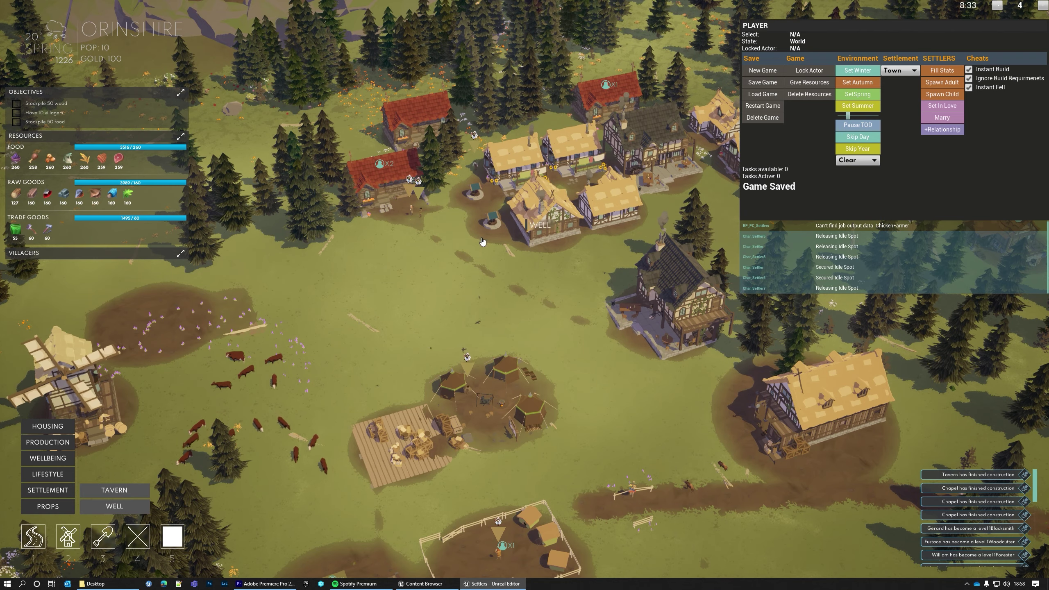
{"action": "mouse_move", "coordinate": [481, 243]}
{"action": "middle_mouse_down"}
{"action": "mouse_move", "coordinate": [472, 237]}
{"action": "mouse_move", "coordinate": [485, 246]}
{"action": "middle_mouse_up"}
{"action": "key", "text": "Tab"}
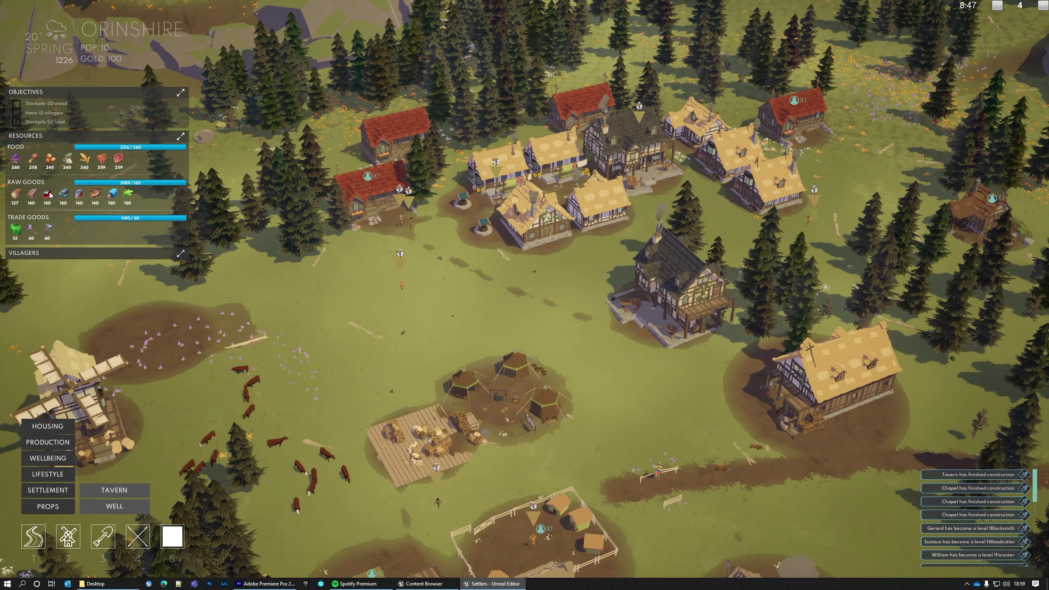
Step: Collapse the objectives and resources overviews and expand the list of villagers
{"action": "left_click", "coordinate": [181, 93]}
{"action": "left_click", "coordinate": [181, 107]}
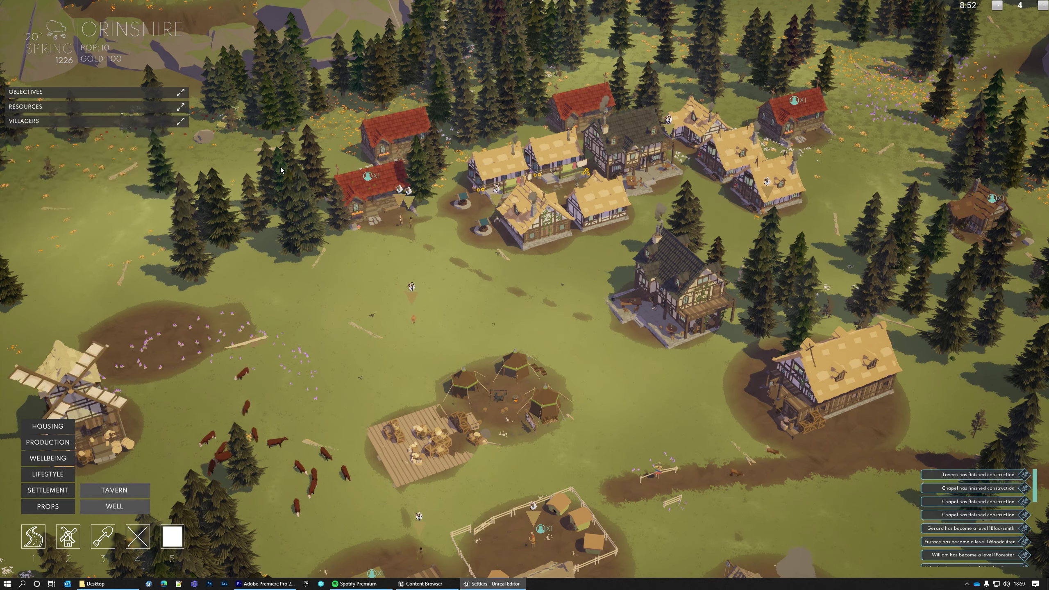
{"action": "left_click", "coordinate": [181, 122]}
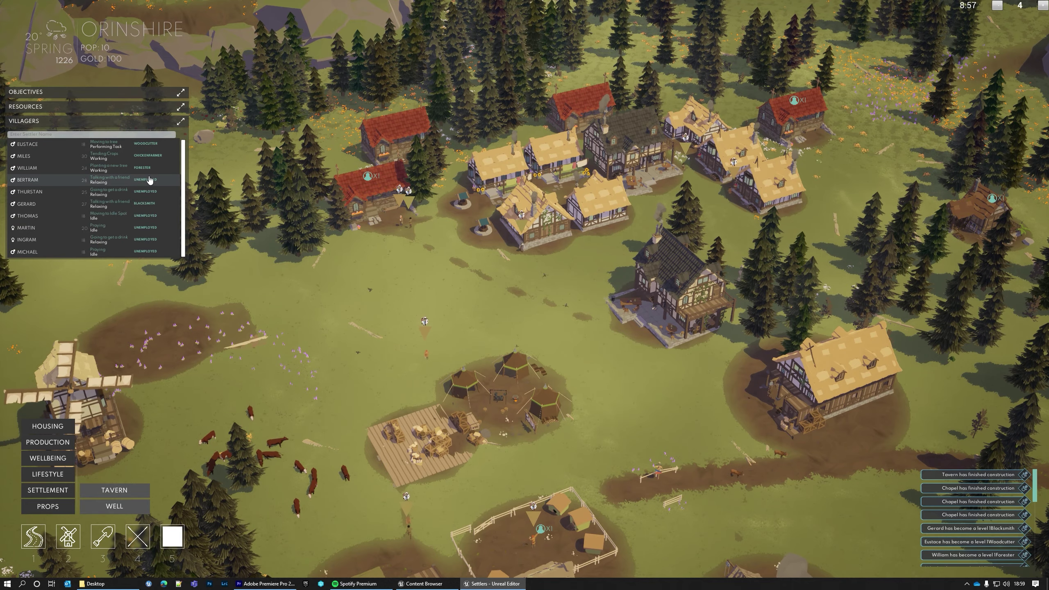
Step: Look up two unemployed villagers and the blacksmith one after another from the villagers list and view their stats
{"action": "left_click", "coordinate": [62, 239]}
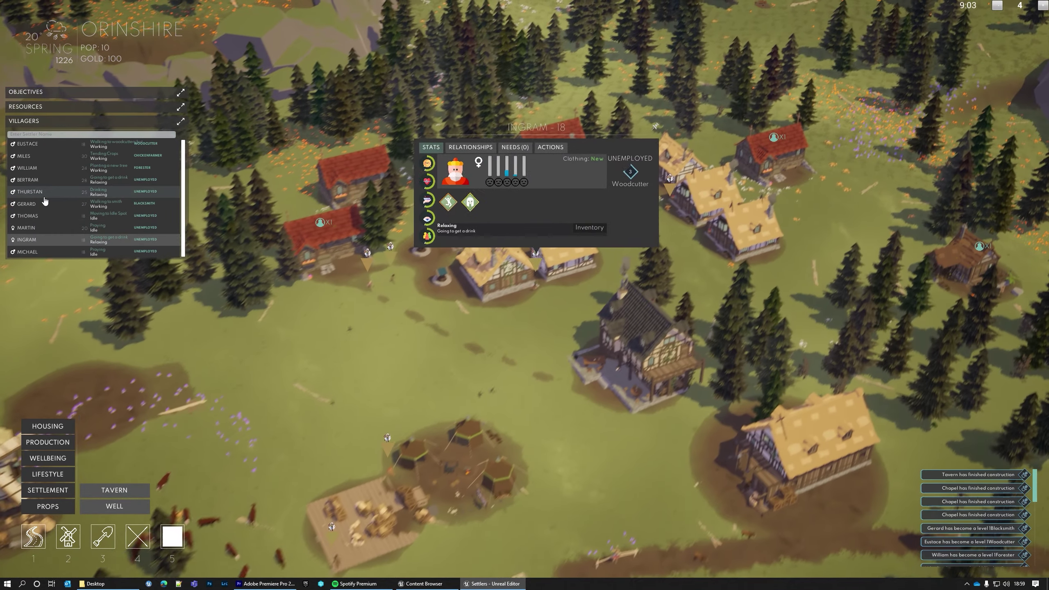
{"action": "left_click", "coordinate": [95, 180]}
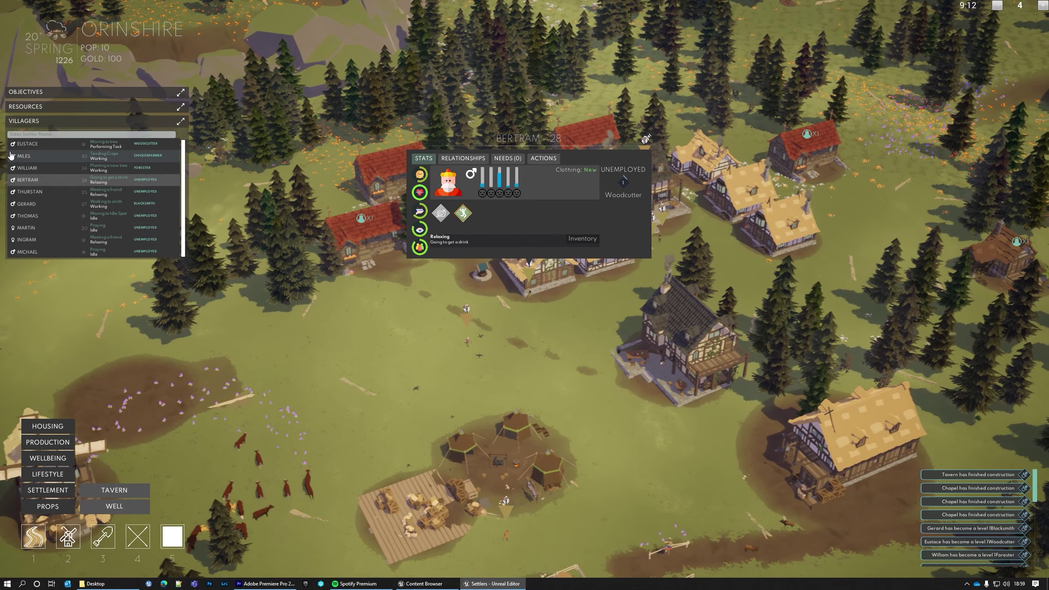
{"action": "left_click", "coordinate": [43, 204]}
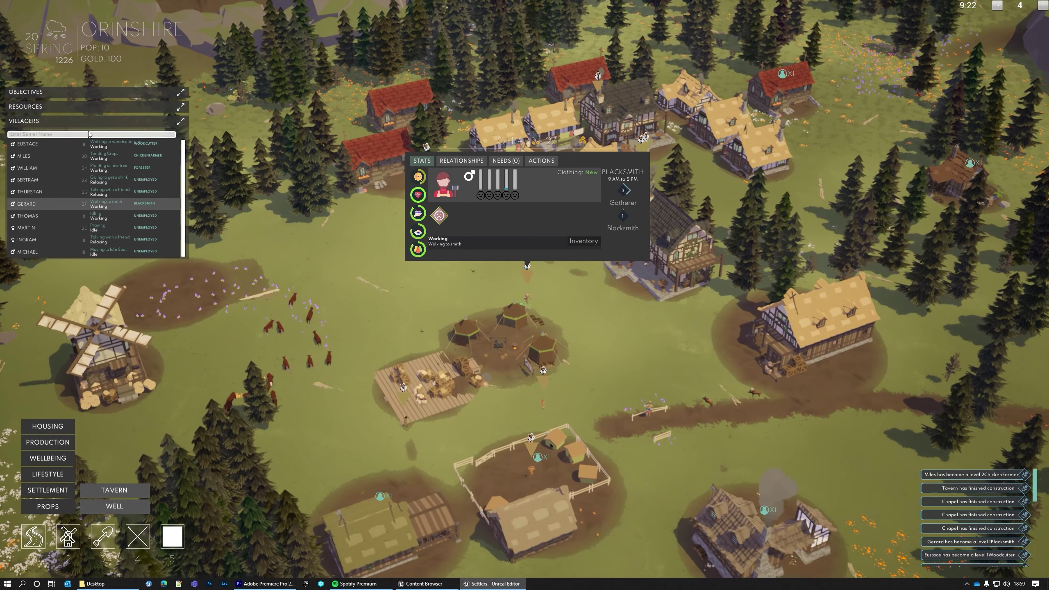
Step: Filter the villagers list by the start of the chicken farmer's name and open that villager's stats
{"action": "left_click", "coordinate": [90, 134]}
{"action": "type", "text": "Mil"}
{"action": "left_click", "coordinate": [42, 144]}
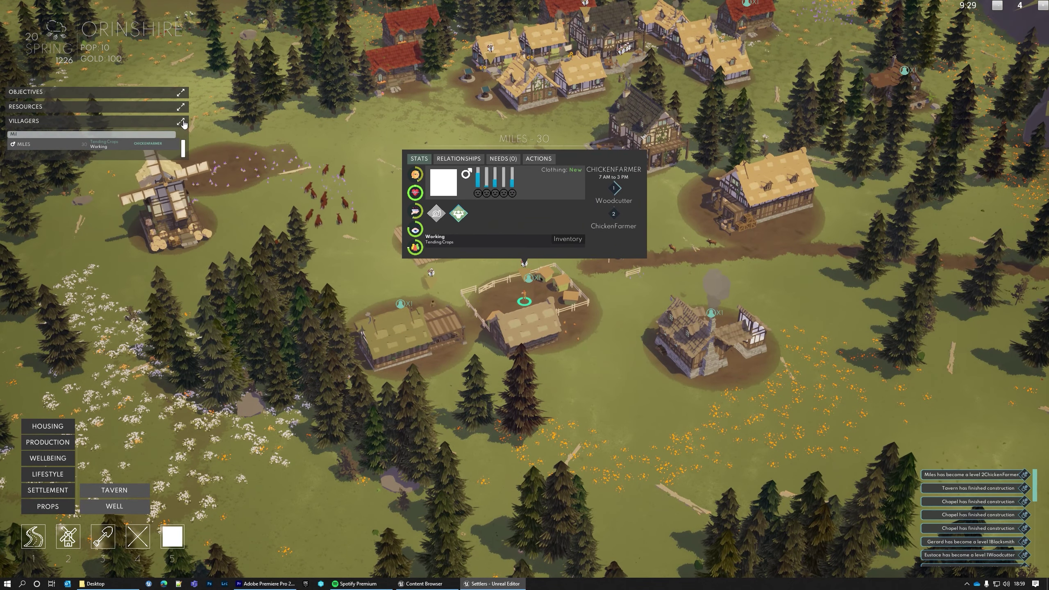
Step: Expand the resources overview and examine the Resilient and Optimist traits and the needs of the unemployed 18-year-old villager
{"action": "left_click", "coordinate": [180, 107]}
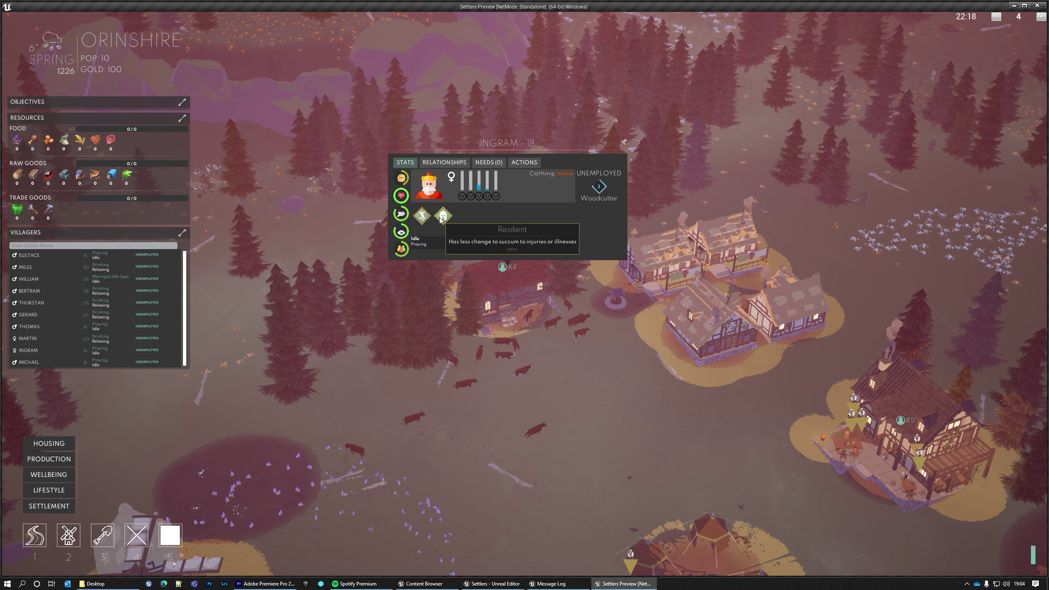
{"action": "mouse_move", "coordinate": [423, 220]}
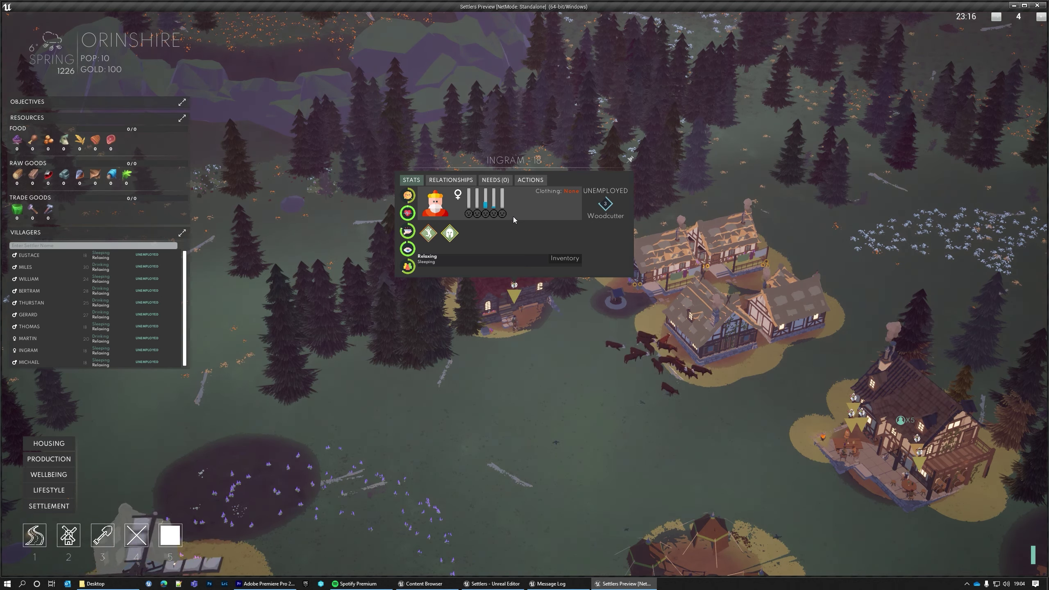
{"action": "scroll", "coordinate": [513, 217], "scroll_direction": "up", "scroll_amount": 4}
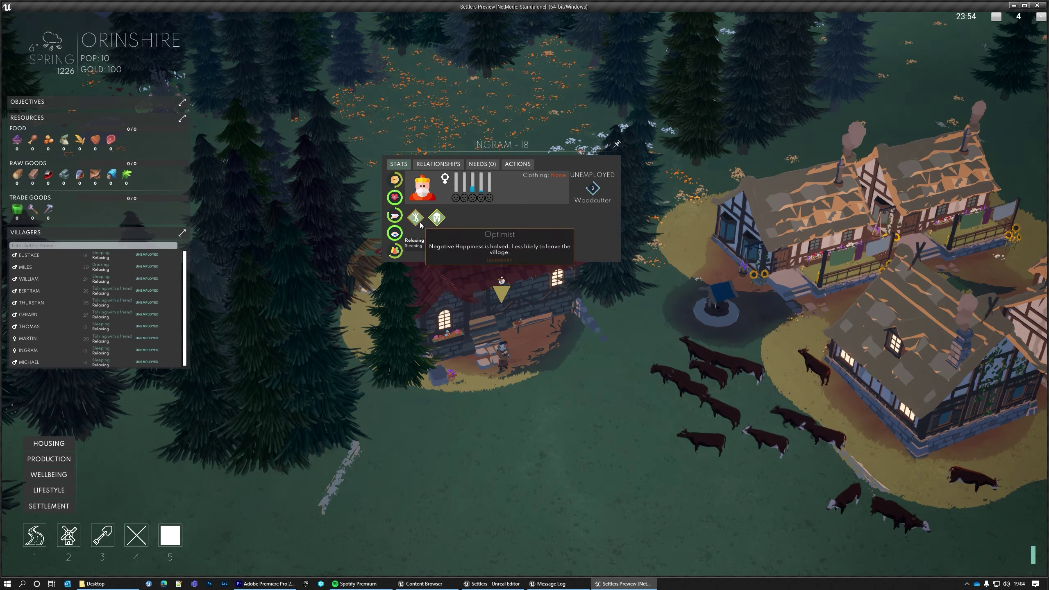
{"action": "mouse_move", "coordinate": [393, 182]}
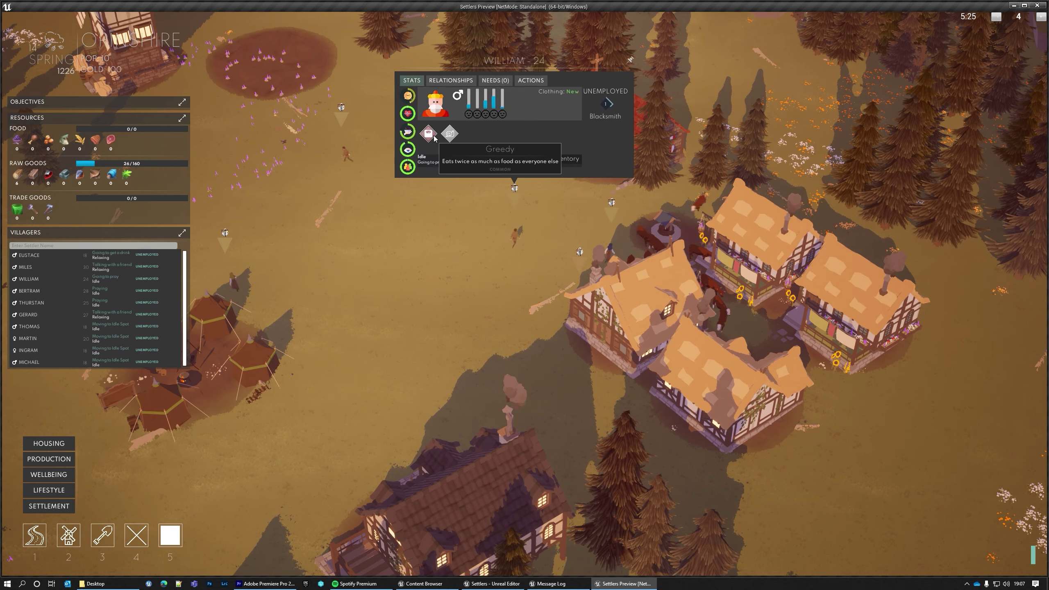
Step: Follow the unemployed 24-year-old villager with the Greedy trait to the chapel and check the villager's hunger
{"action": "middle_click_drag", "start_coordinate": [435, 194], "coordinate": [409, 329]}
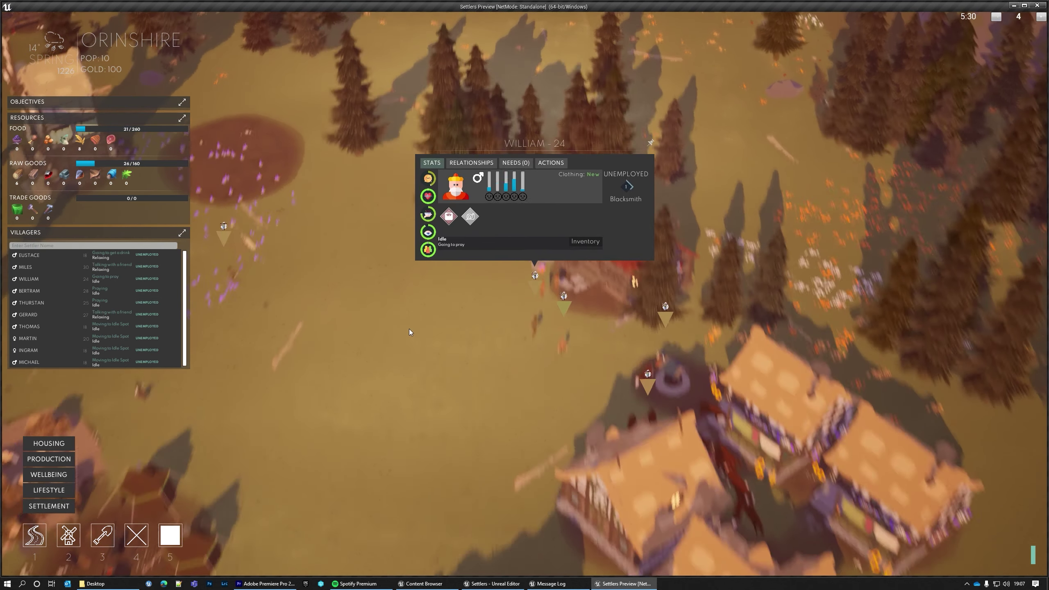
{"action": "mouse_move", "coordinate": [453, 170]}
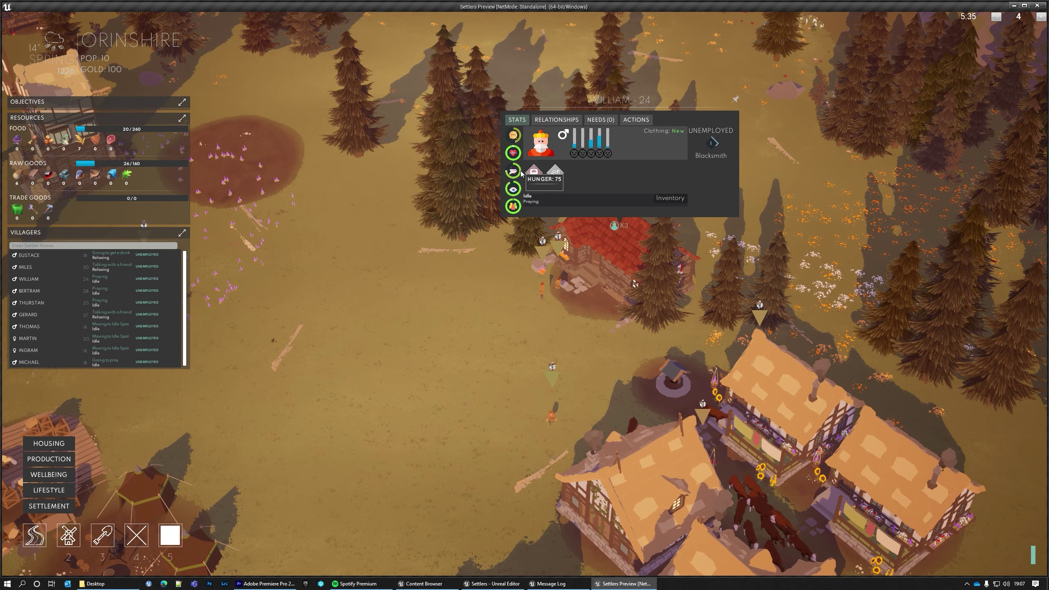
{"action": "mouse_move", "coordinate": [532, 174]}
Step: Select a villager out in the meadow, view the available Banish action and leave the villager's details
{"action": "scroll", "coordinate": [454, 290], "scroll_direction": "down", "scroll_amount": 3}
{"action": "left_click", "coordinate": [343, 318]}
{"action": "left_click", "coordinate": [330, 185]}
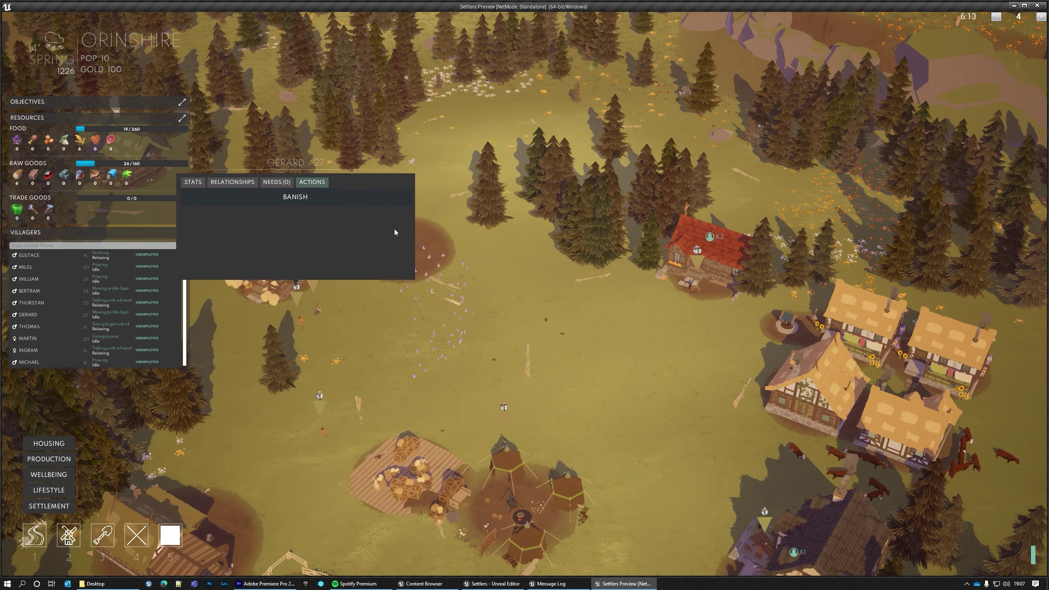
{"action": "left_click", "coordinate": [544, 289]}
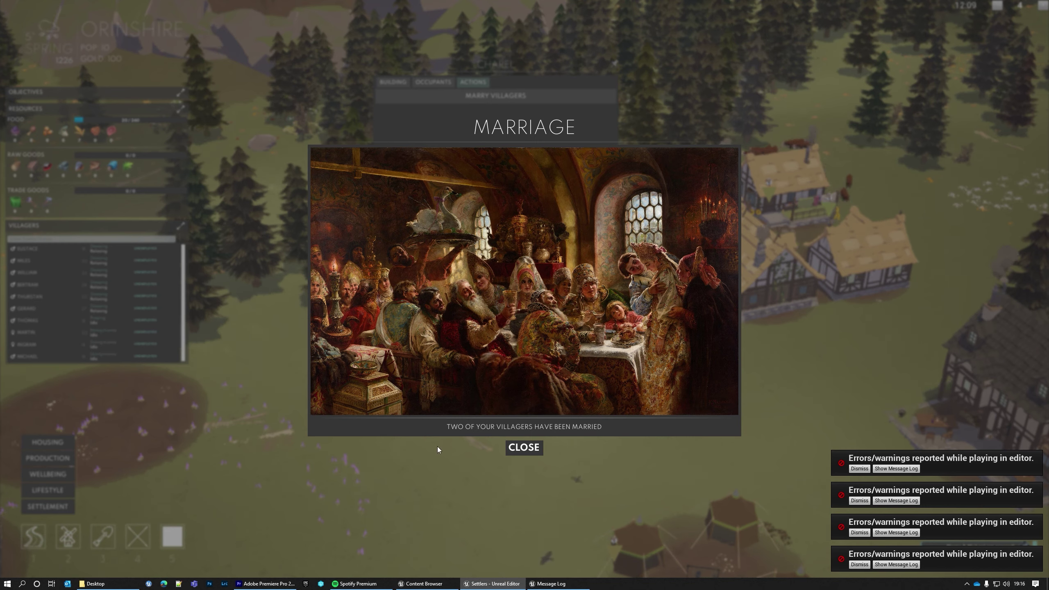
Step: Dismiss the marriage announcement and close the chapel's Marry dialog
{"action": "left_click", "coordinate": [525, 448]}
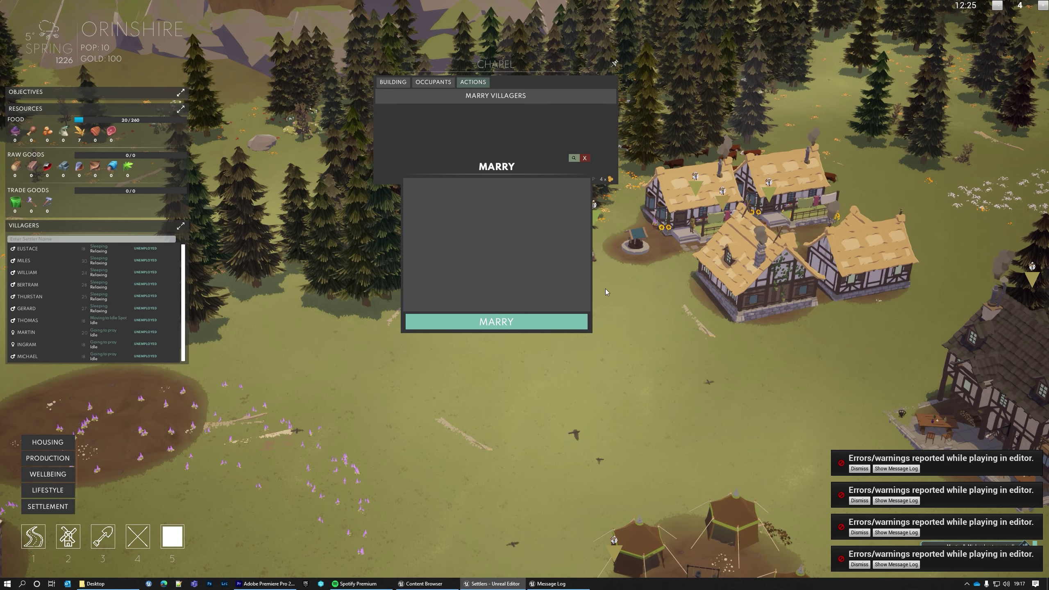
{"action": "left_click", "coordinate": [584, 158]}
Step: Inspect the stats of the villager walking between the tavern and the thatched houses, close them and select the villager again
{"action": "scroll", "coordinate": [578, 347], "scroll_direction": "up", "scroll_amount": 3}
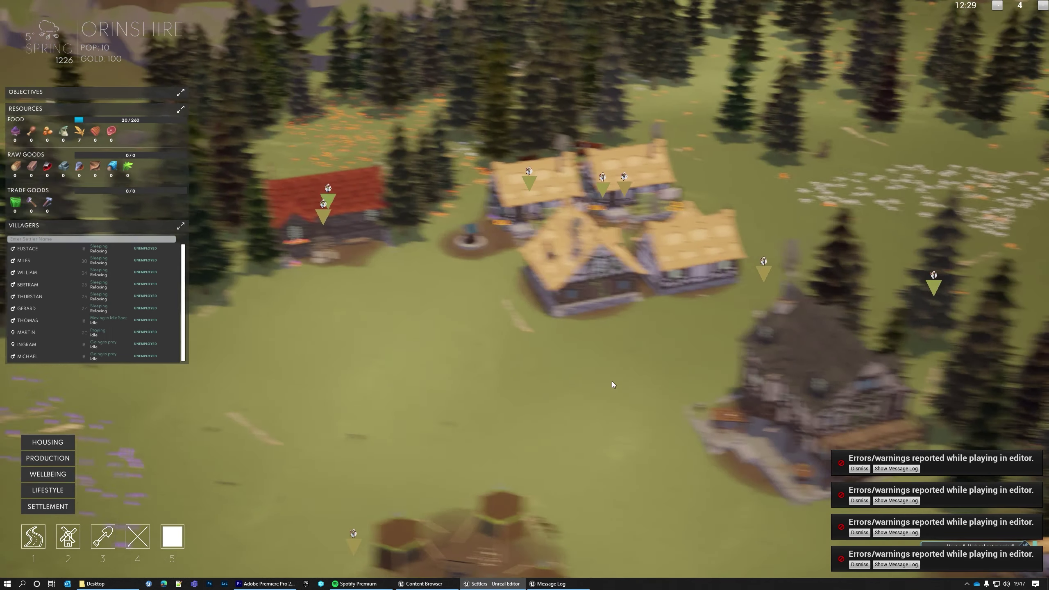
{"action": "left_click", "coordinate": [730, 307]}
{"action": "key", "text": "e"}
{"action": "mouse_move", "coordinate": [565, 159]}
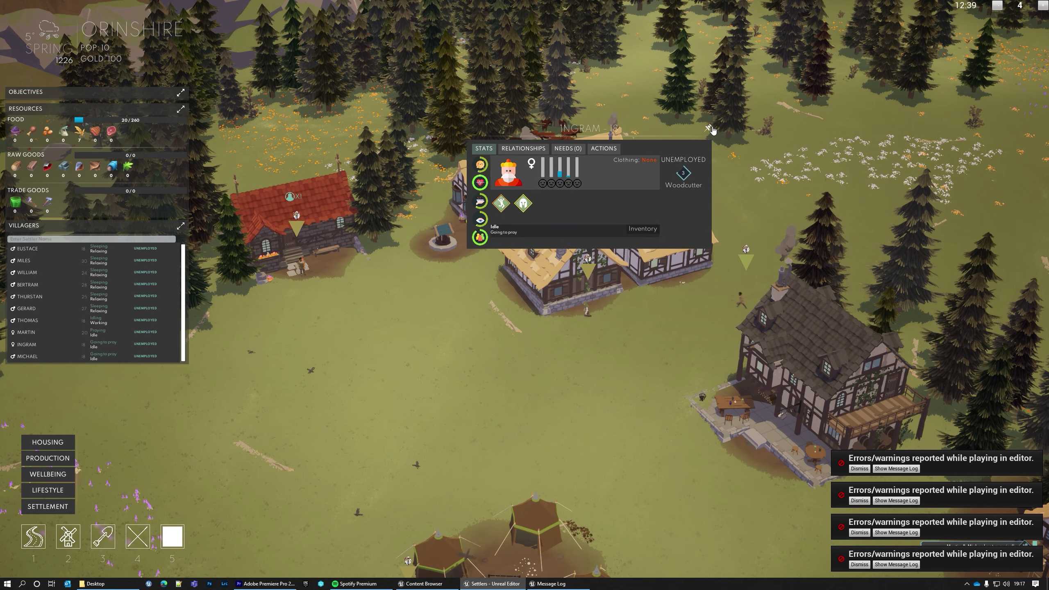
{"action": "left_click", "coordinate": [712, 129]}
{"action": "left_click", "coordinate": [554, 322]}
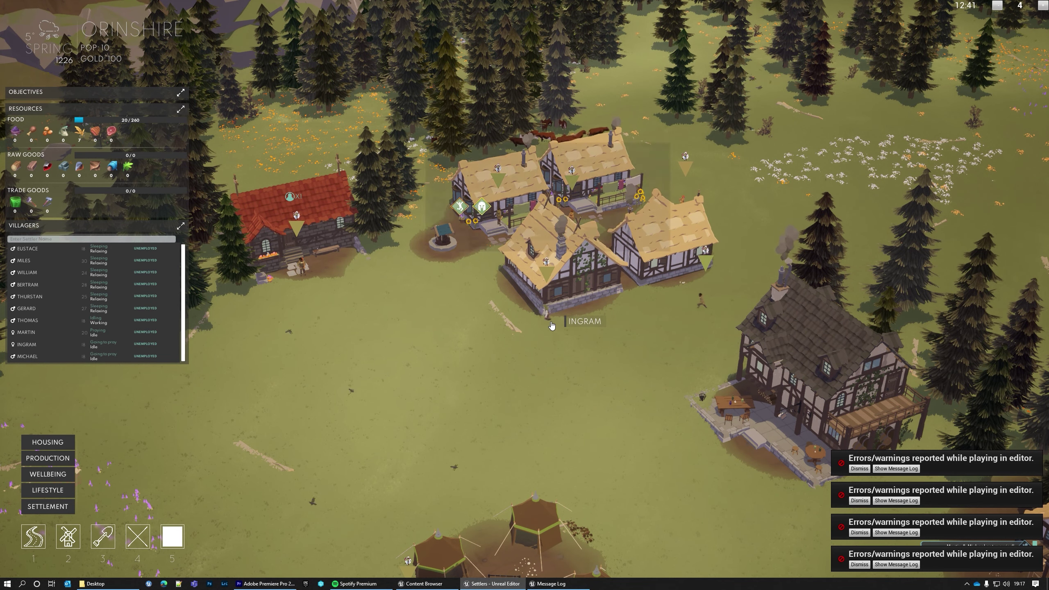
Step: Check the selected 18-year-old woman's happiness breakdown, close her details and dismiss the error notifications
{"action": "left_click", "coordinate": [626, 125]}
{"action": "mouse_move", "coordinate": [390, 289]}
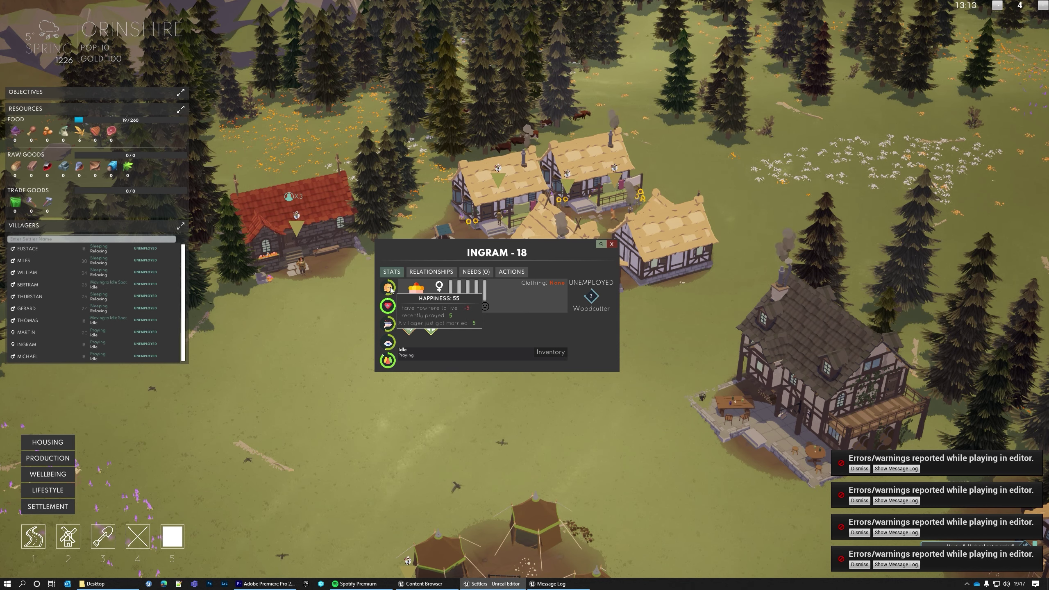
{"action": "left_click", "coordinate": [613, 246]}
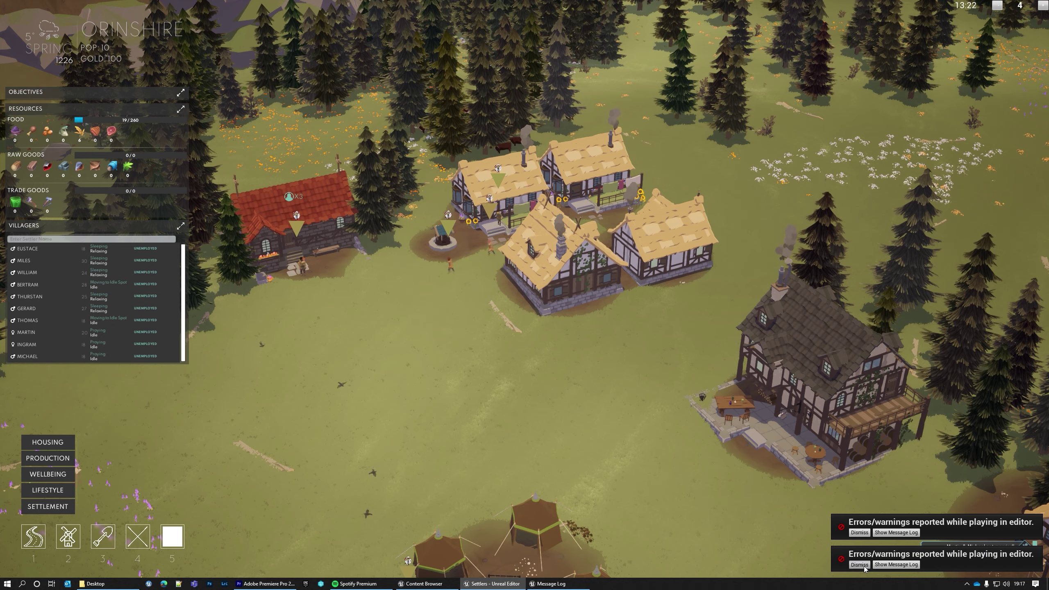
{"action": "left_click", "coordinate": [979, 548]}
Step: Locate the newly married woman through the villagers list and inspect a villager standing in front of the chapel
{"action": "scroll", "coordinate": [543, 351], "scroll_direction": "up", "scroll_amount": 5}
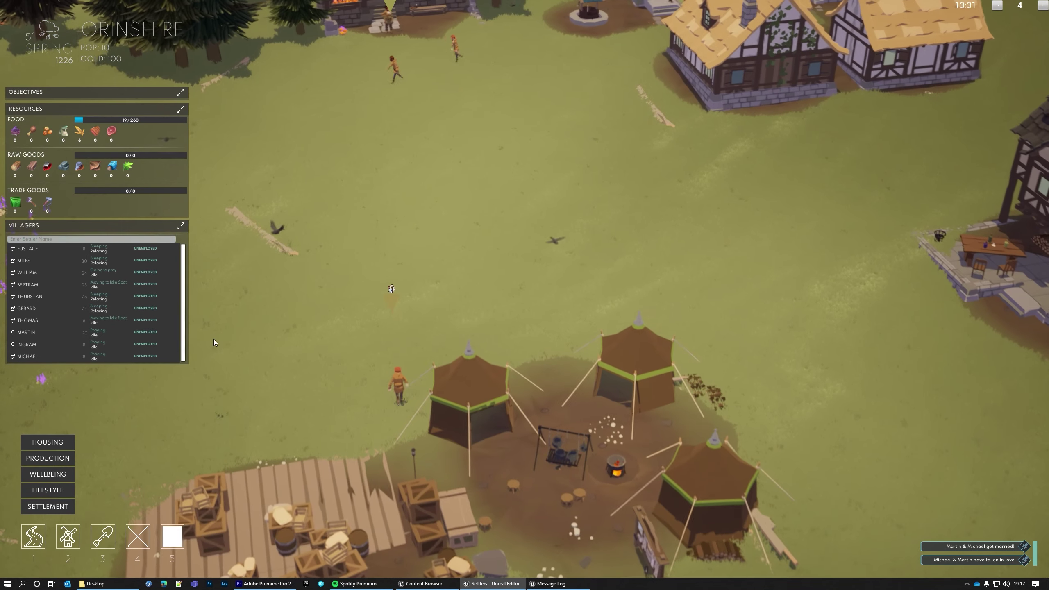
{"action": "left_click", "coordinate": [41, 333]}
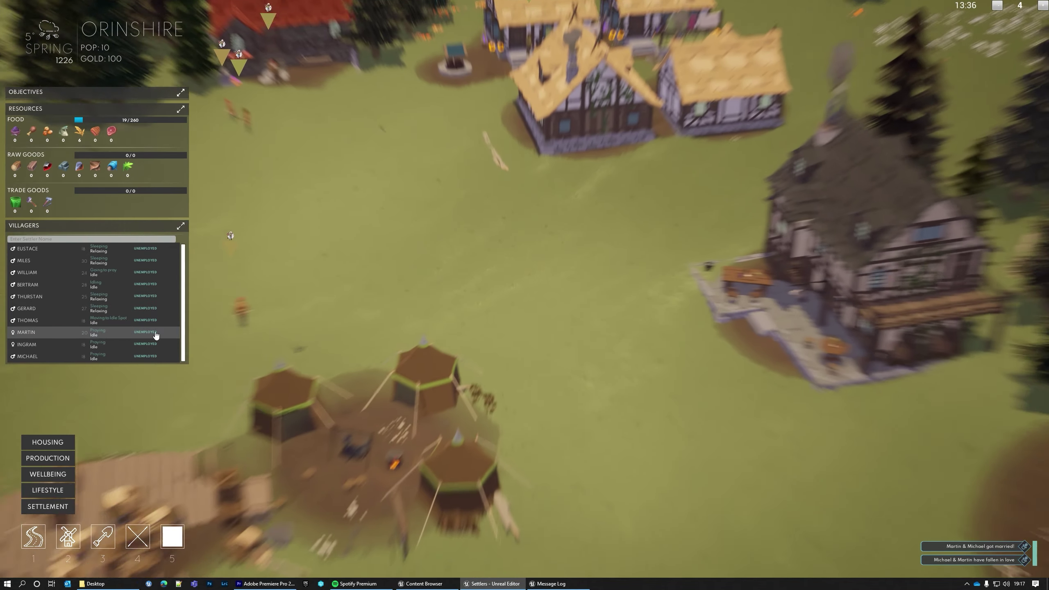
{"action": "left_click", "coordinate": [35, 333]}
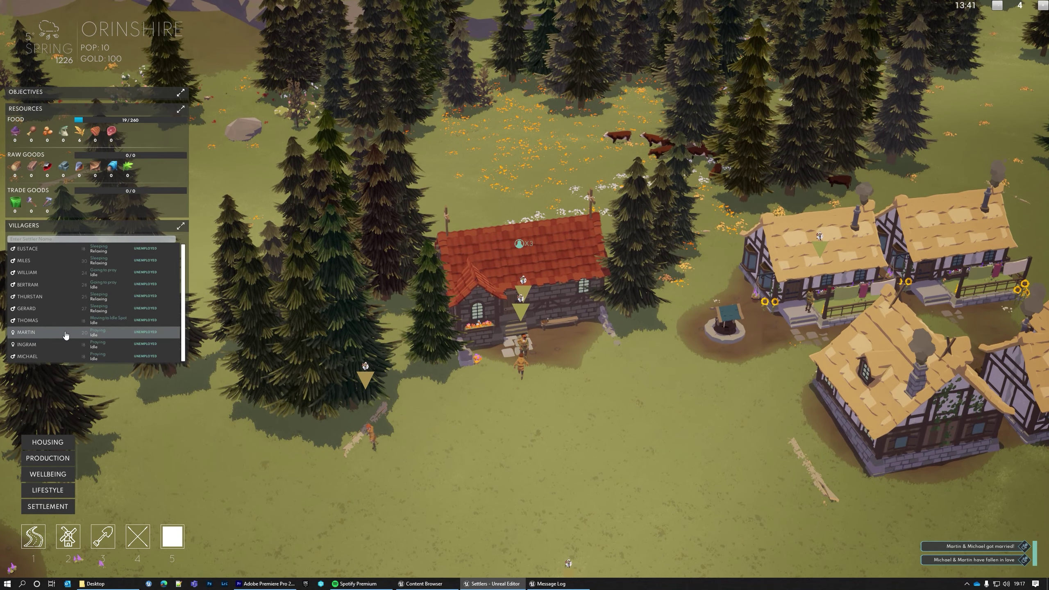
{"action": "scroll", "coordinate": [579, 412], "scroll_direction": "down", "scroll_amount": 5}
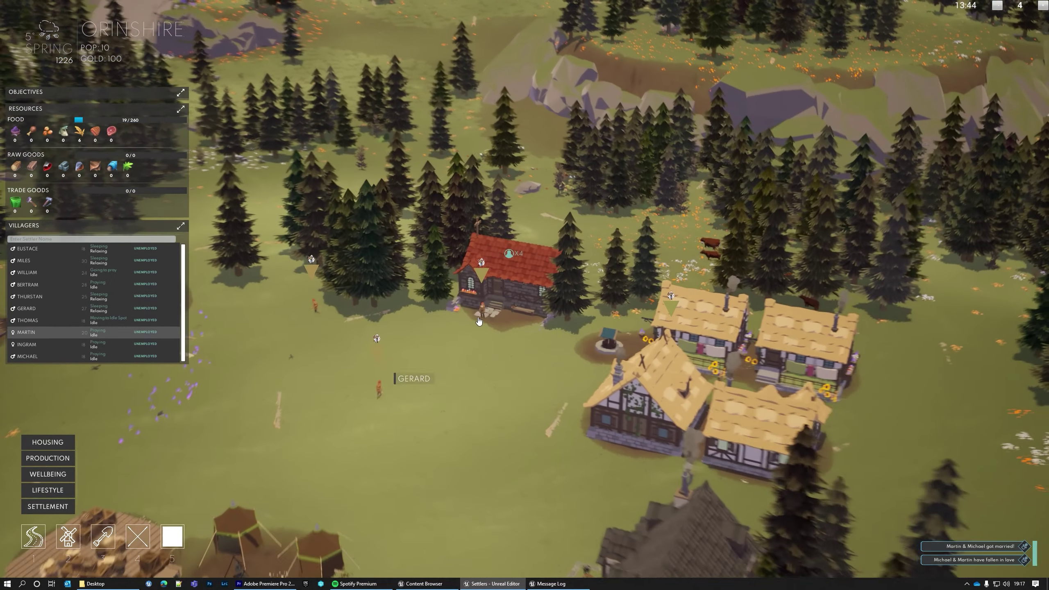
{"action": "left_click", "coordinate": [480, 318]}
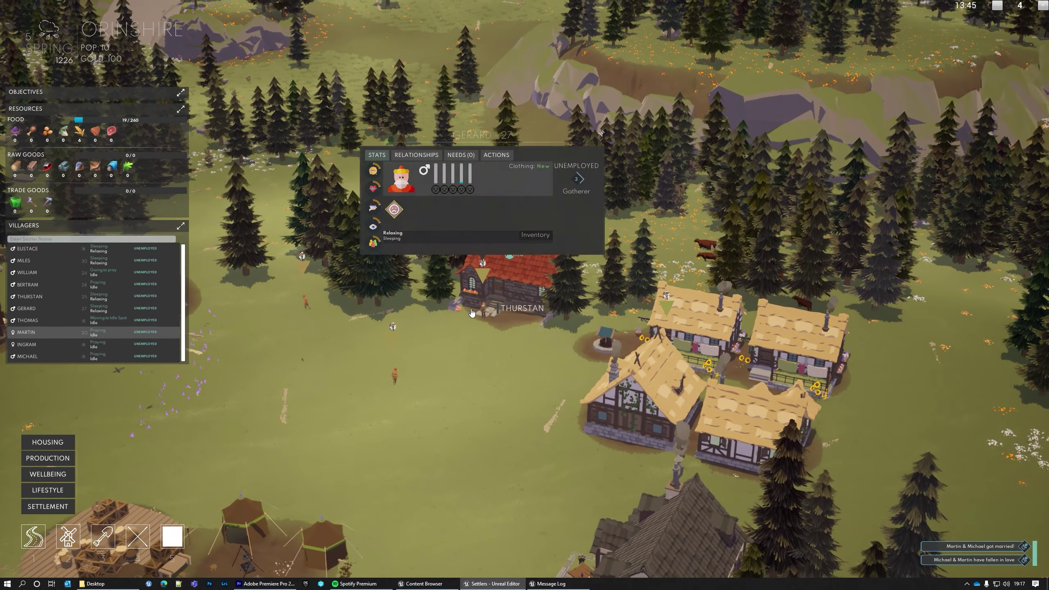
Step: Open the newly married 18-year-old man's details from the villagers list, check his happiness breakdown and close them
{"action": "left_click", "coordinate": [46, 356]}
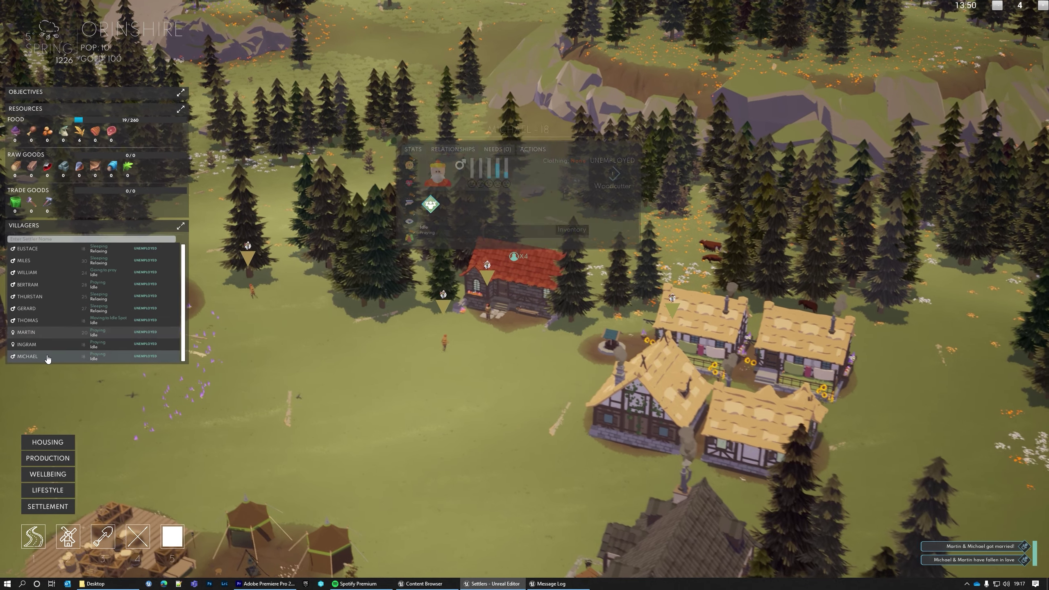
{"action": "mouse_move", "coordinate": [415, 172]}
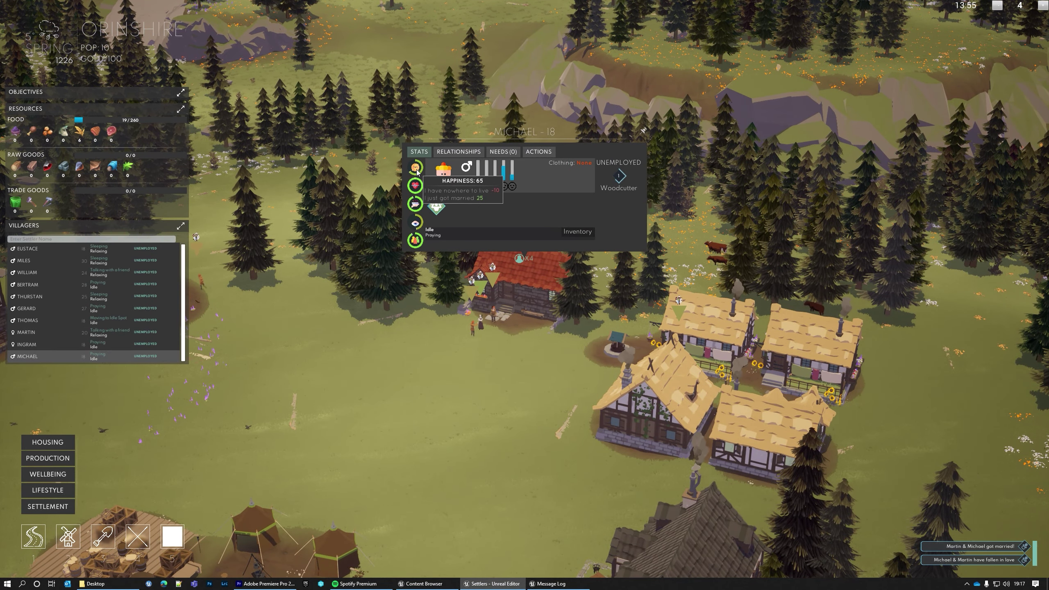
{"action": "key", "text": "s"}
{"action": "key", "text": "a"}
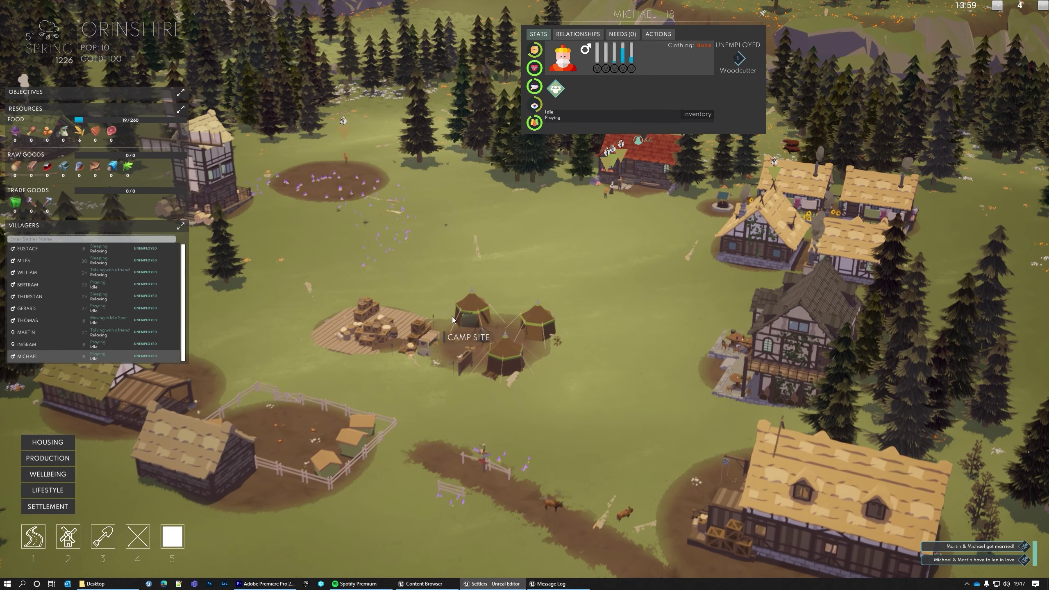
{"action": "key", "text": "w"}
{"action": "key", "text": "d"}
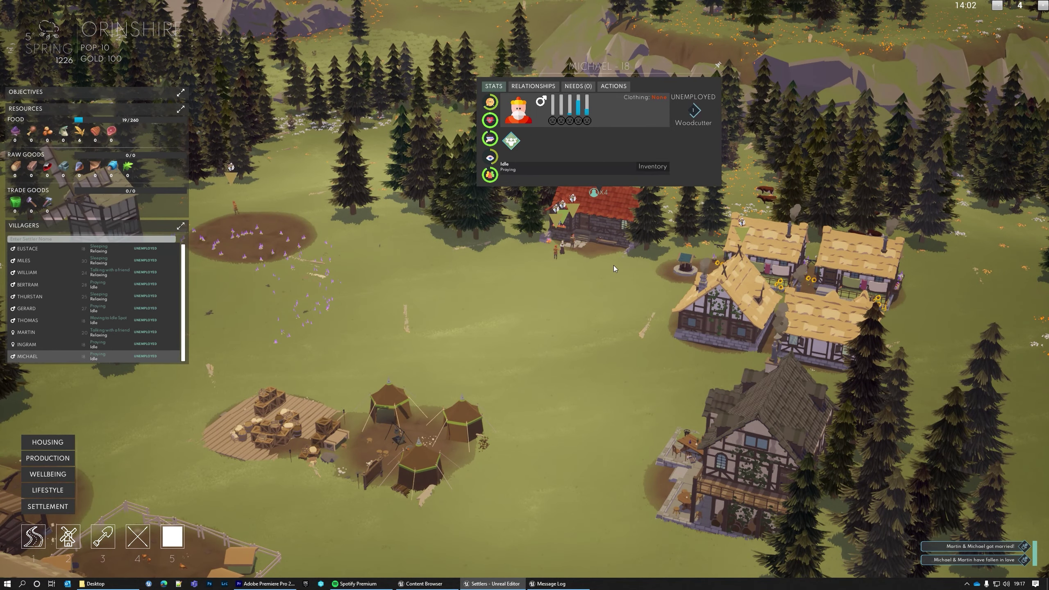
{"action": "middle_click_drag", "start_coordinate": [614, 265], "coordinate": [566, 296]}
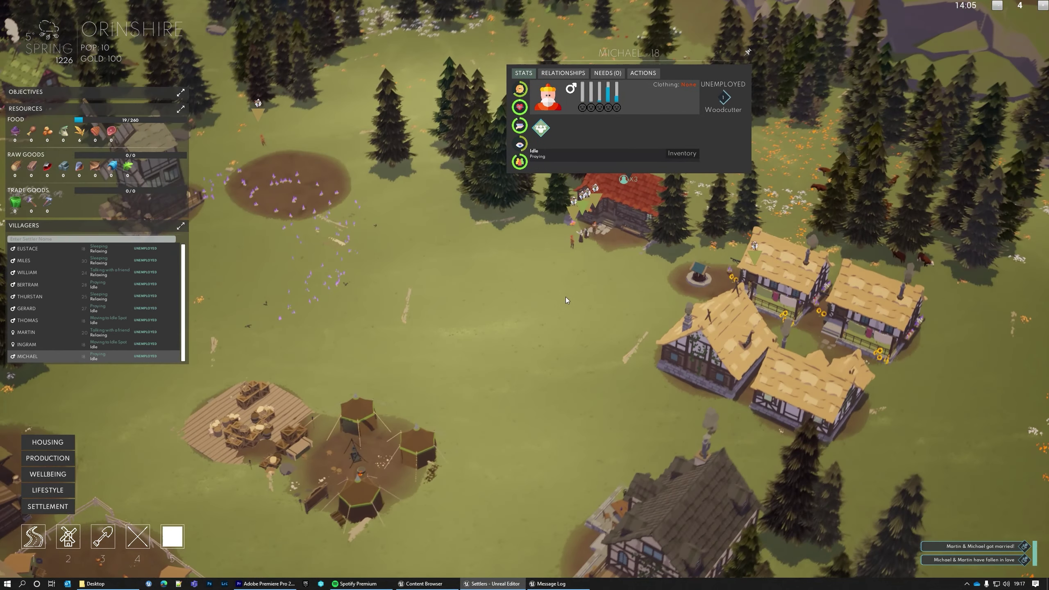
{"action": "mouse_move", "coordinate": [523, 93]}
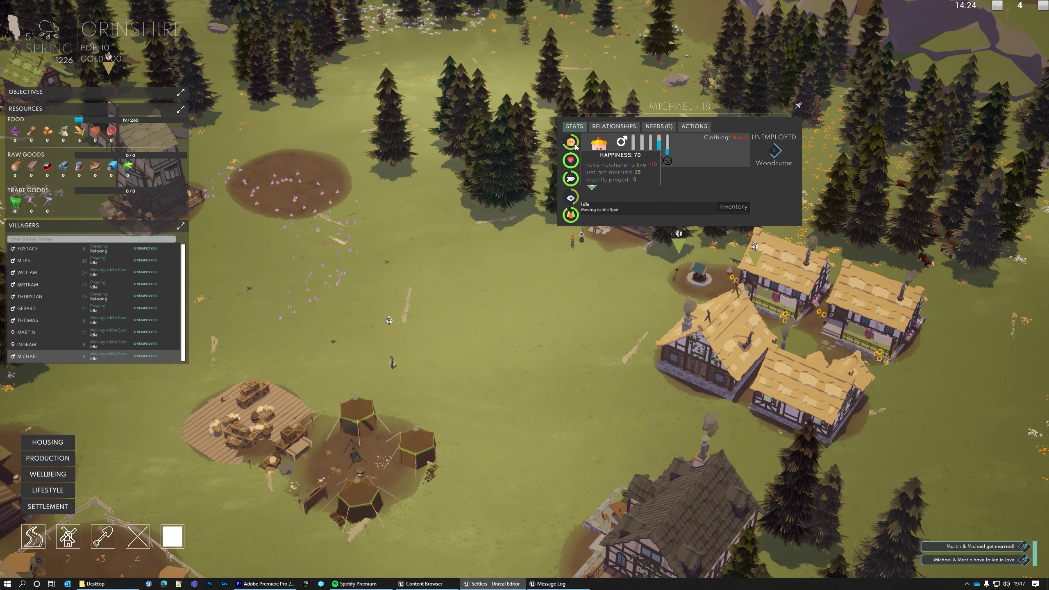
{"action": "left_click", "coordinate": [573, 412]}
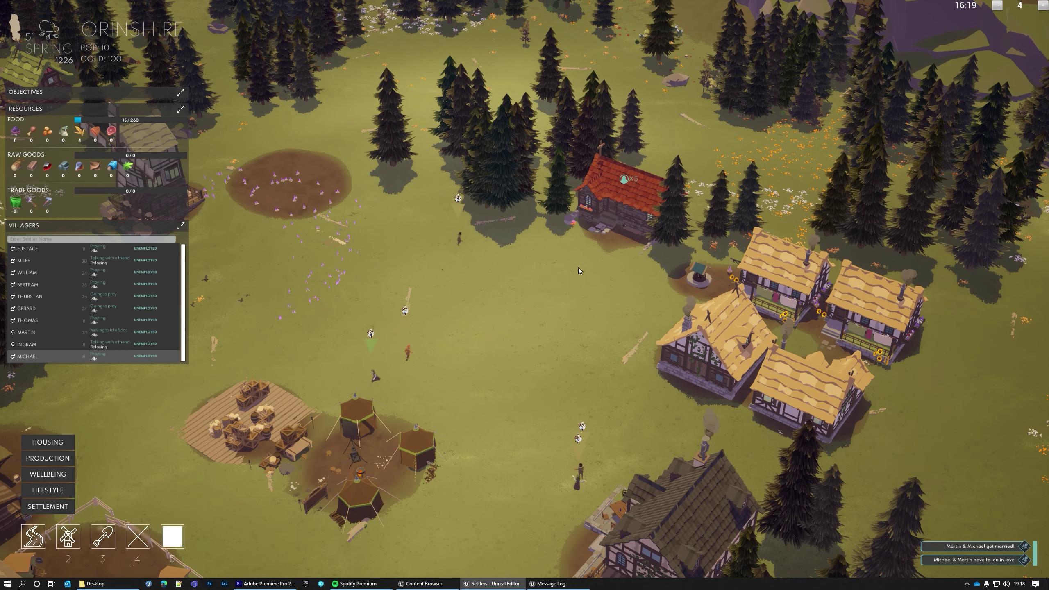
Step: Upgrade the settlement from the camp site's actions and close the upgrade announcement
{"action": "middle_click_drag", "start_coordinate": [530, 356], "coordinate": [555, 373]}
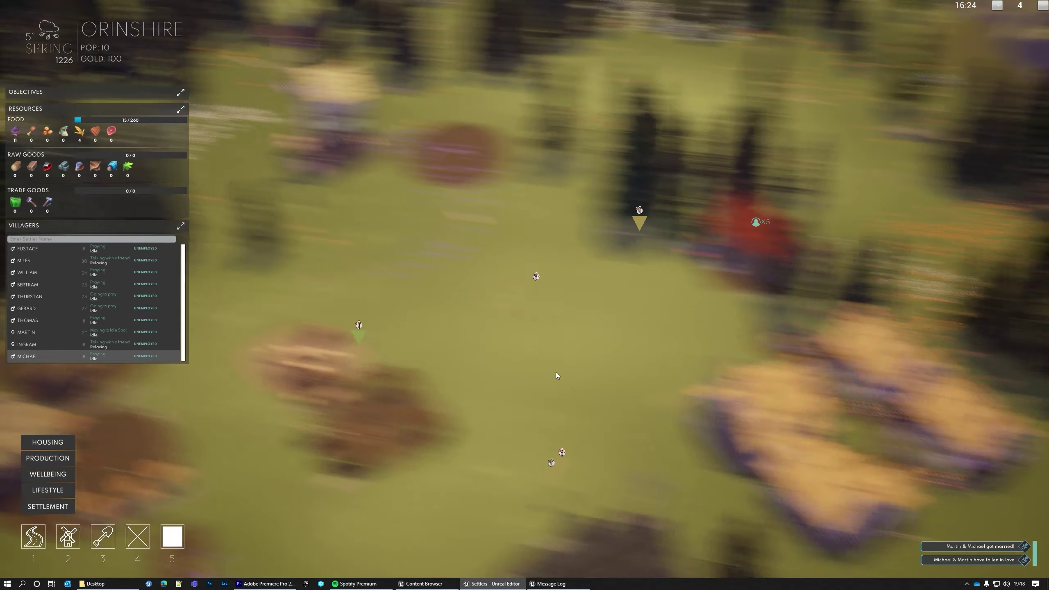
{"action": "key", "text": "a"}
{"action": "left_click", "coordinate": [438, 416]}
{"action": "left_click", "coordinate": [429, 277]}
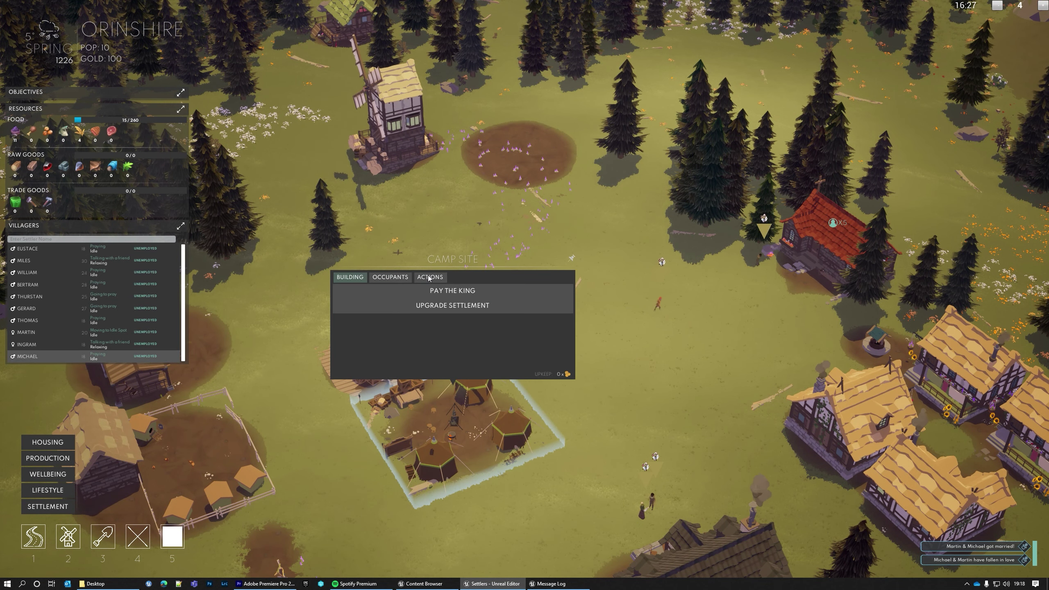
{"action": "left_click", "coordinate": [468, 309]}
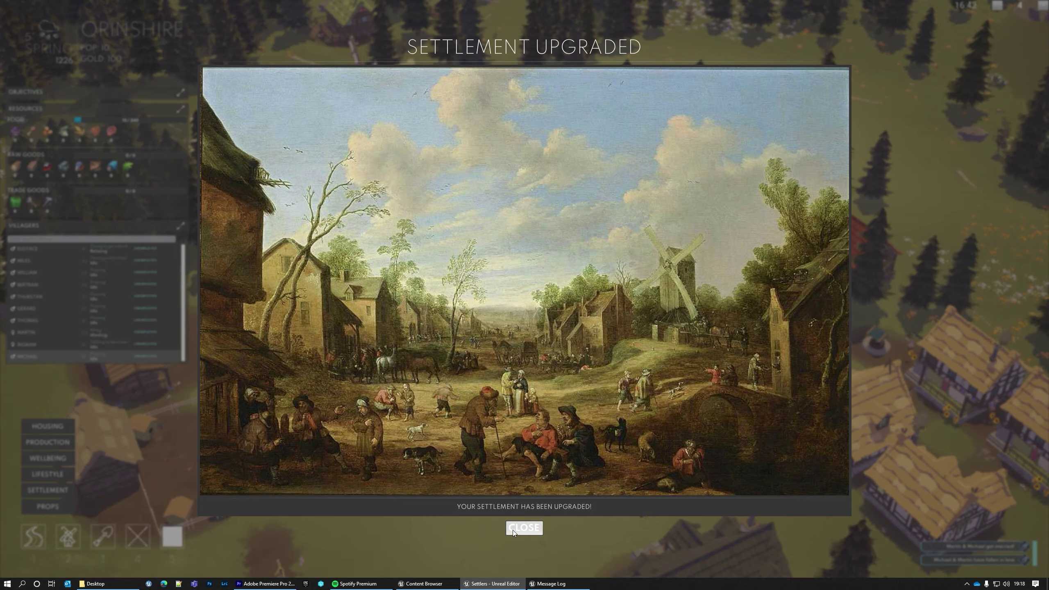
{"action": "left_click", "coordinate": [524, 528]}
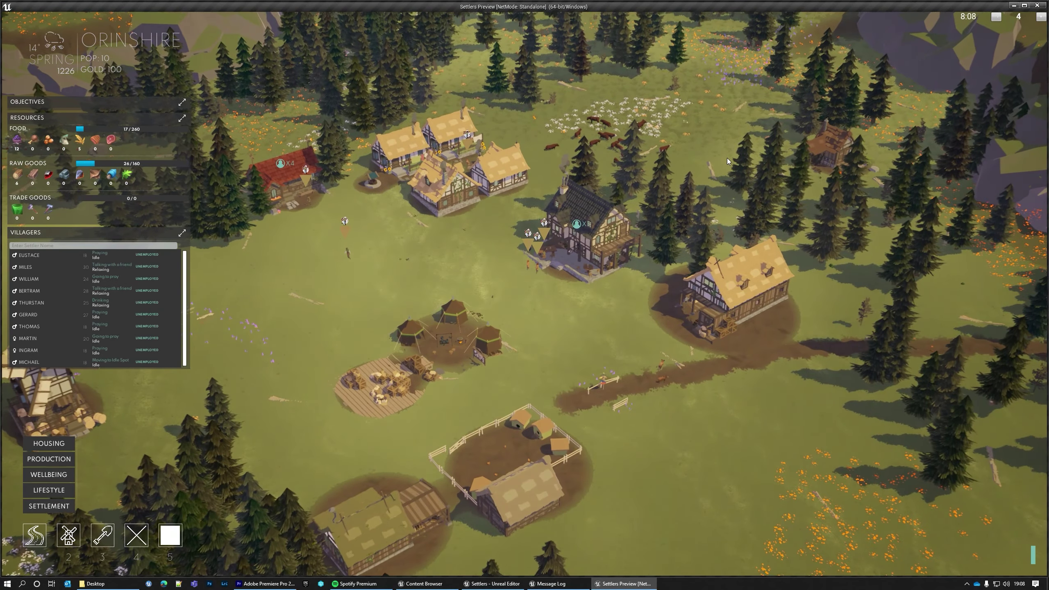
Step: Examine the cattle herd grazing among the white flowers beyond the thatched houses
{"action": "middle_click_drag", "start_coordinate": [727, 157], "coordinate": [716, 149]}
{"action": "key", "text": "w"}
{"action": "key", "text": "d"}
{"action": "scroll", "coordinate": [612, 285], "scroll_direction": "up", "scroll_amount": 5}
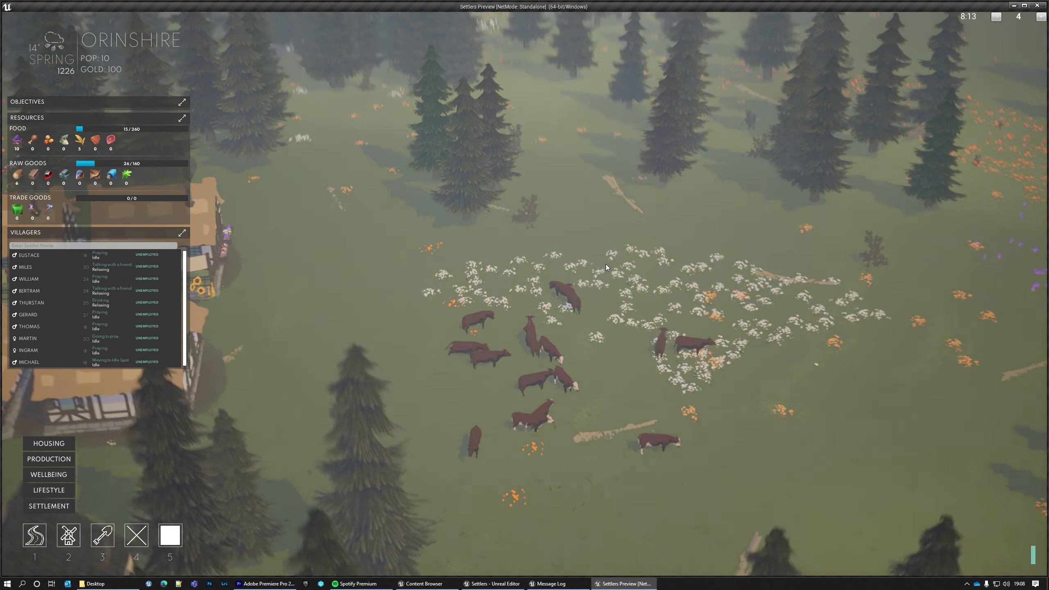
{"action": "scroll", "coordinate": [605, 264], "scroll_direction": "down", "scroll_amount": 5}
{"action": "key", "text": "s"}
{"action": "key", "text": "a"}
Step: Survey the fog-covered settlement from the tavern and thatched houses across to the windmill, animal pen and camp site
{"action": "middle_click_drag", "start_coordinate": [749, 220], "coordinate": [480, 213]}
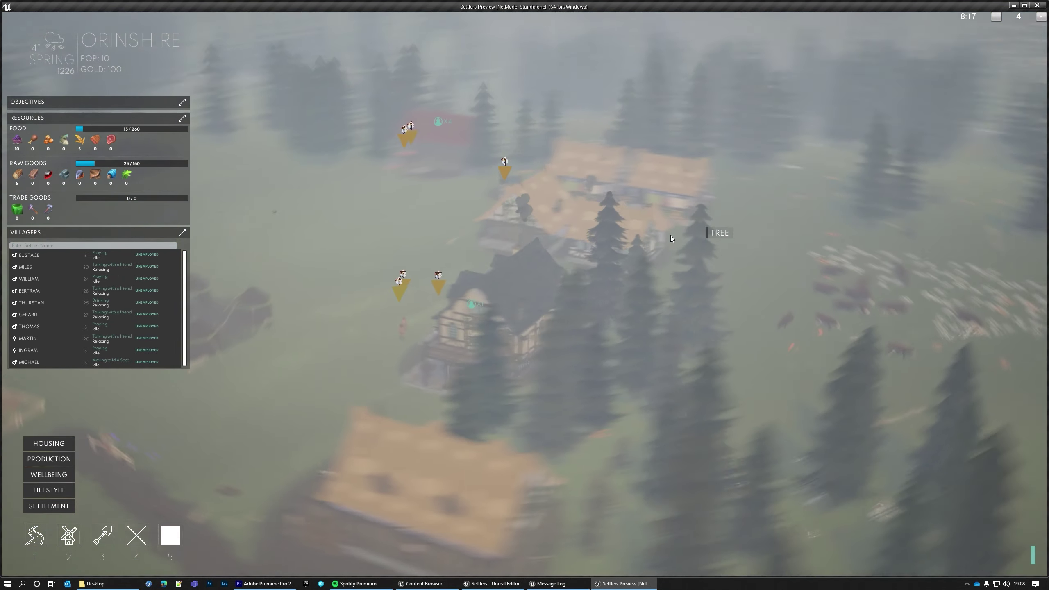
{"action": "scroll", "coordinate": [579, 178], "scroll_direction": "up", "scroll_amount": 4}
{"action": "middle_click_drag", "start_coordinate": [590, 174], "coordinate": [698, 238]}
{"action": "scroll", "coordinate": [571, 209], "scroll_direction": "down", "scroll_amount": 5}
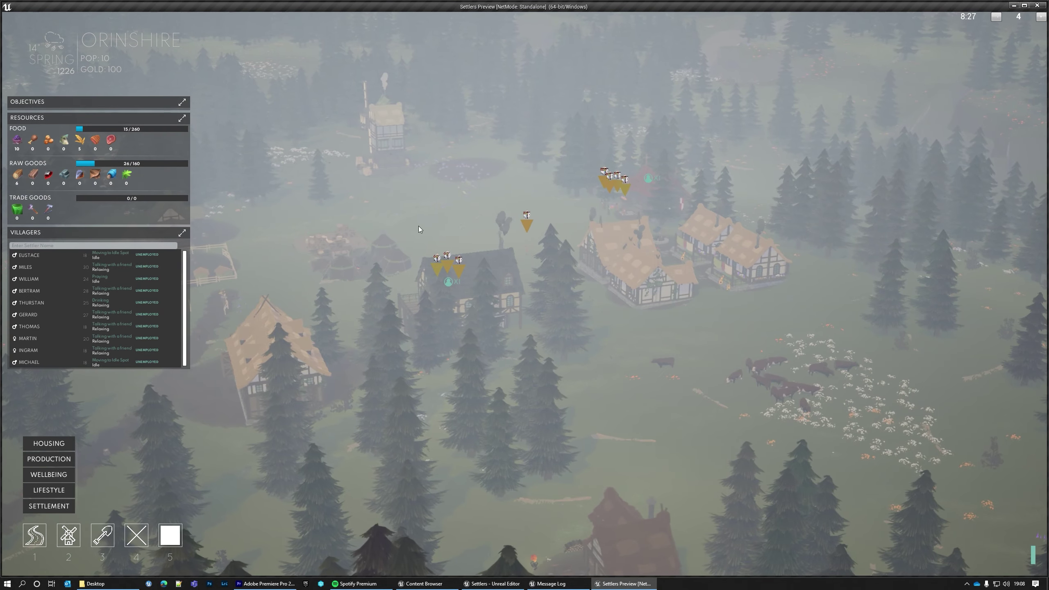
{"action": "key", "text": "a"}
{"action": "middle_click_drag", "start_coordinate": [418, 213], "coordinate": [459, 210]}
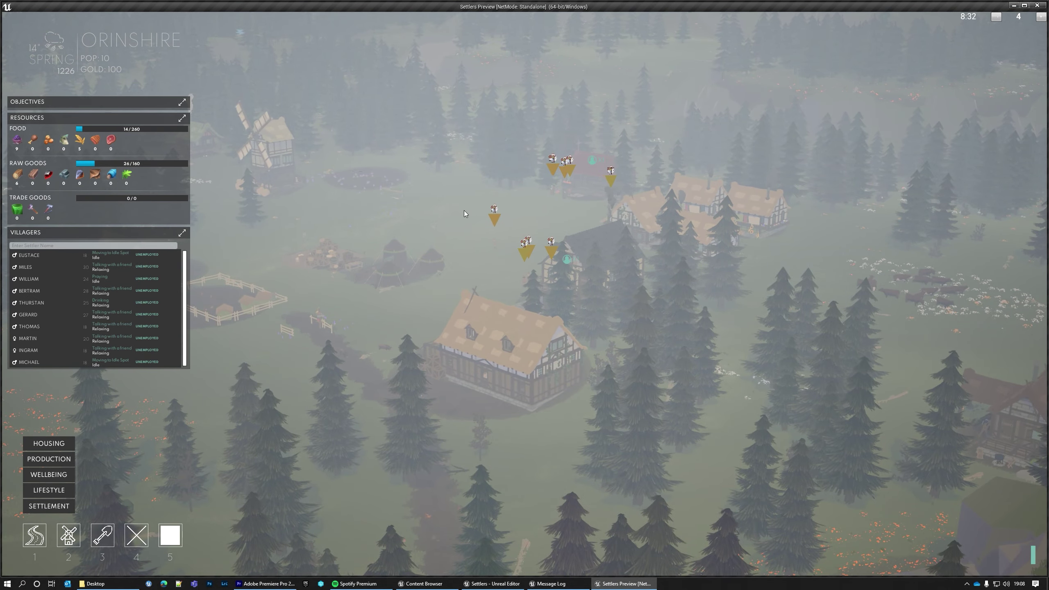
{"action": "key", "text": "a"}
{"action": "mouse_move", "coordinate": [501, 291]}
{"action": "middle_mouse_down"}
{"action": "mouse_move", "coordinate": [530, 292]}
{"action": "mouse_move", "coordinate": [488, 300]}
{"action": "middle_mouse_up"}
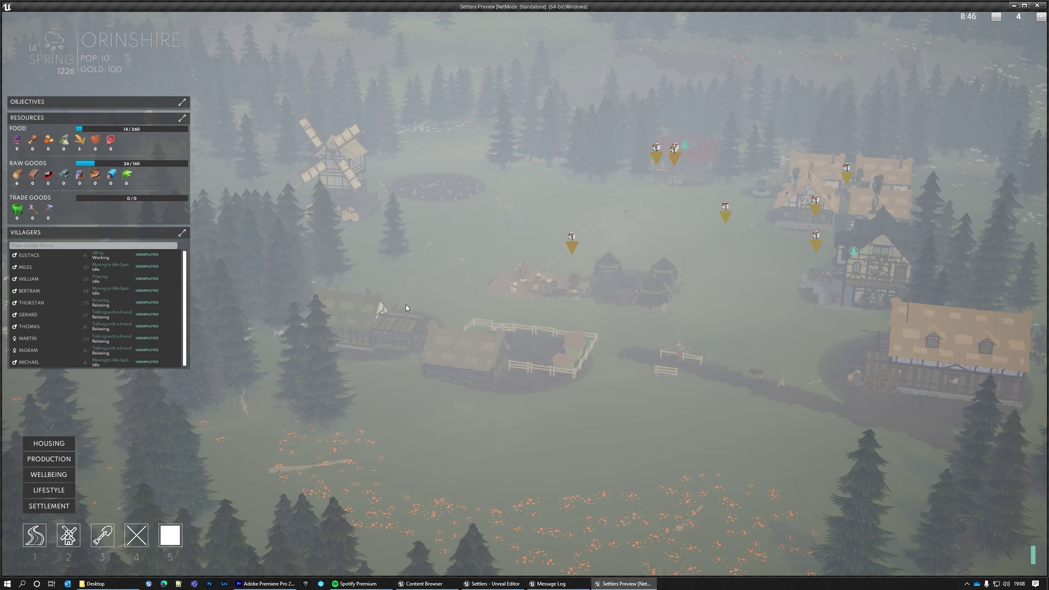
{"action": "scroll", "coordinate": [406, 305], "scroll_direction": "up", "scroll_amount": 5}
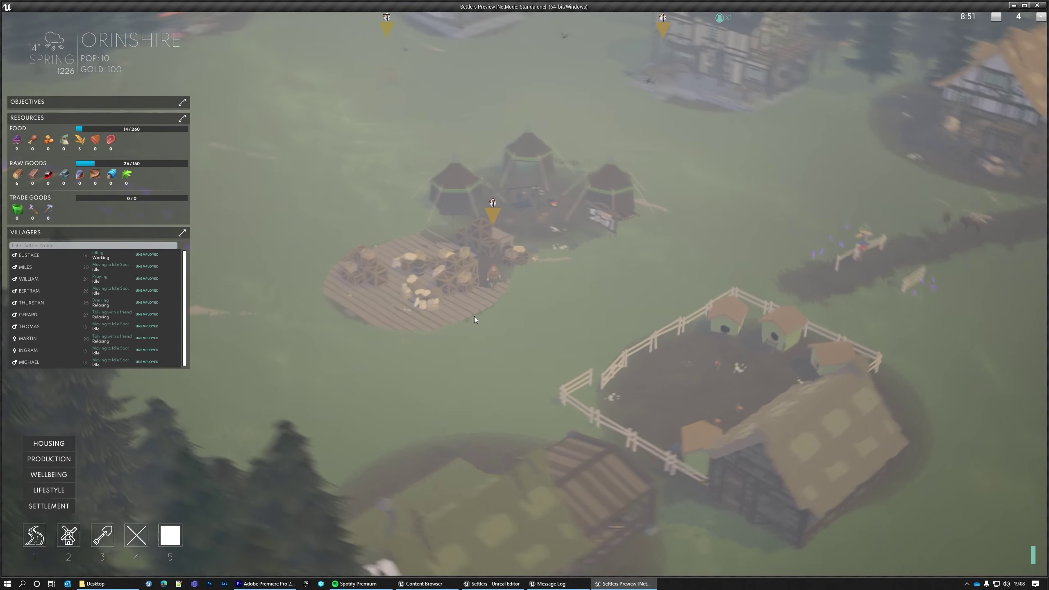
{"action": "scroll", "coordinate": [474, 318], "scroll_direction": "down", "scroll_amount": 5}
{"action": "key", "text": "w"}
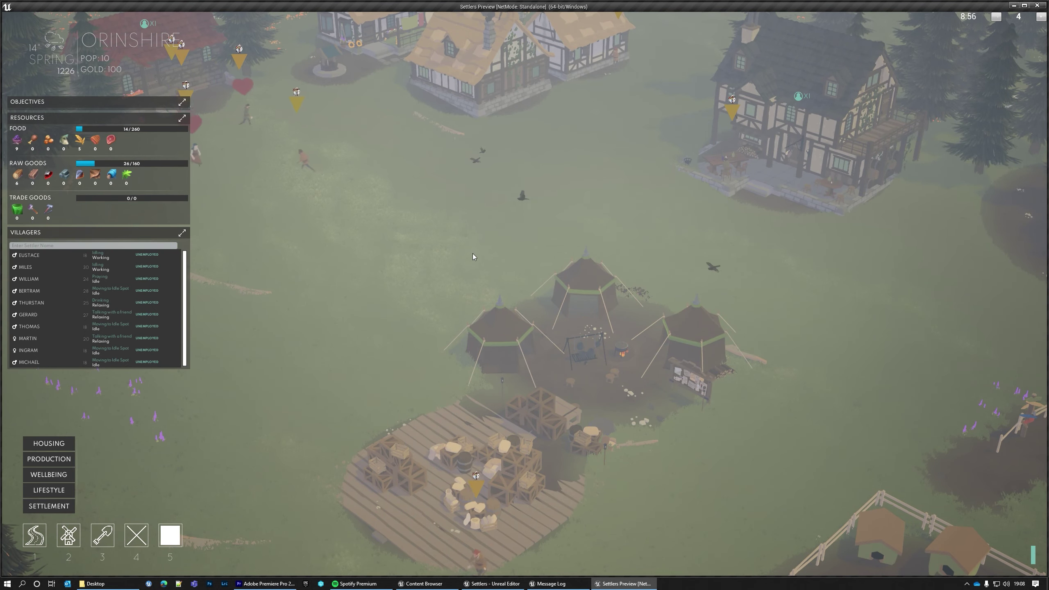
Step: Move the time of day to about 13:00 with the debug controls and change the weather from Clear to rain
{"action": "key", "text": "Tab"}
{"action": "left_click", "coordinate": [848, 129]}
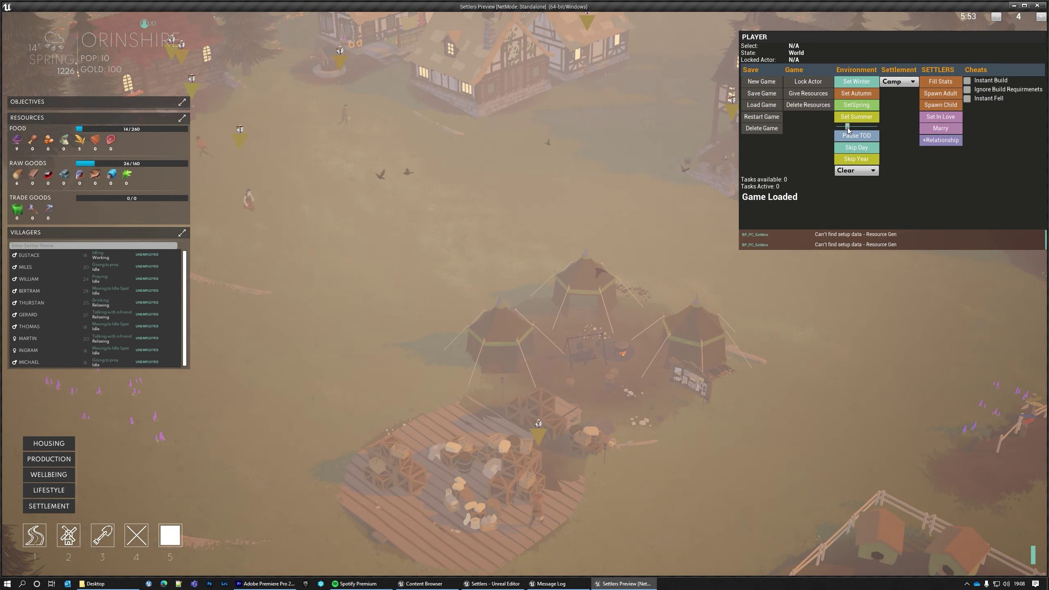
{"action": "left_click", "coordinate": [854, 126]}
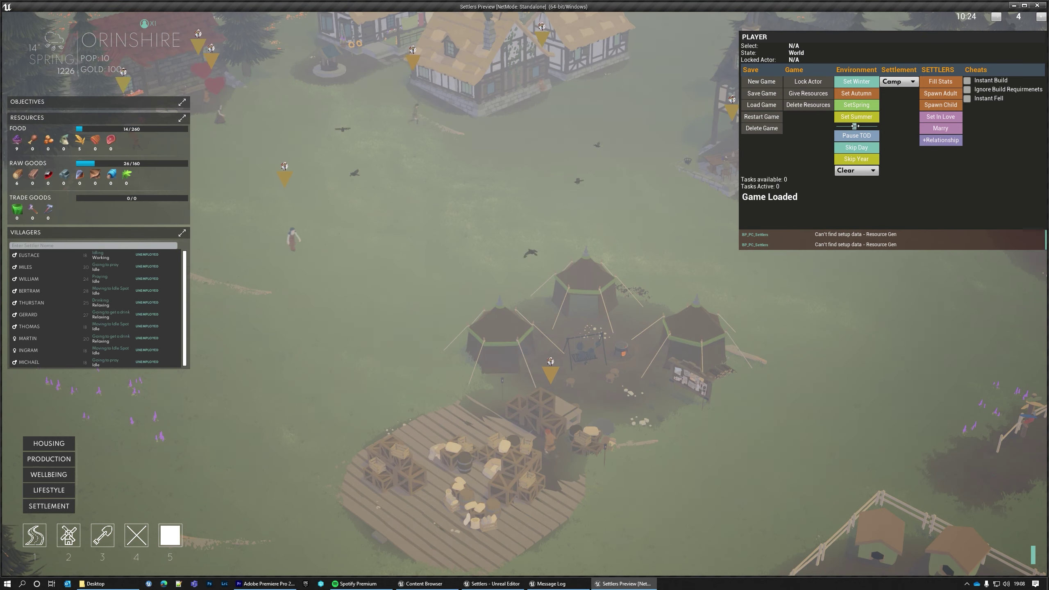
{"action": "left_click", "coordinate": [854, 187]}
{"action": "key", "text": "Tab"}
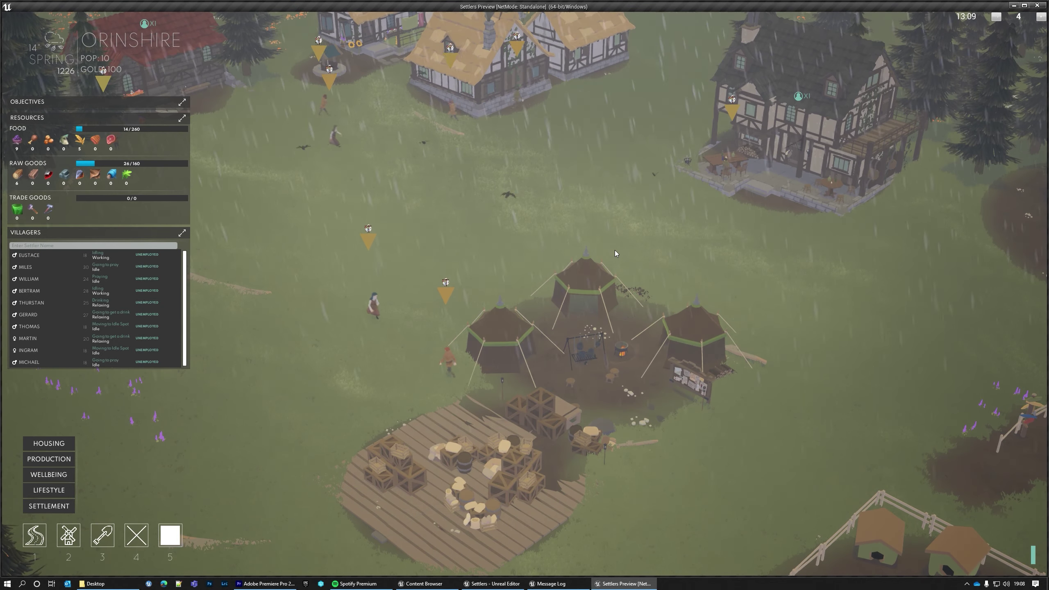
Step: Examine the rain over the camp site, chapel, houses and tavern from low and rotated viewpoints
{"action": "middle_click_drag", "start_coordinate": [615, 250], "coordinate": [578, 210]}
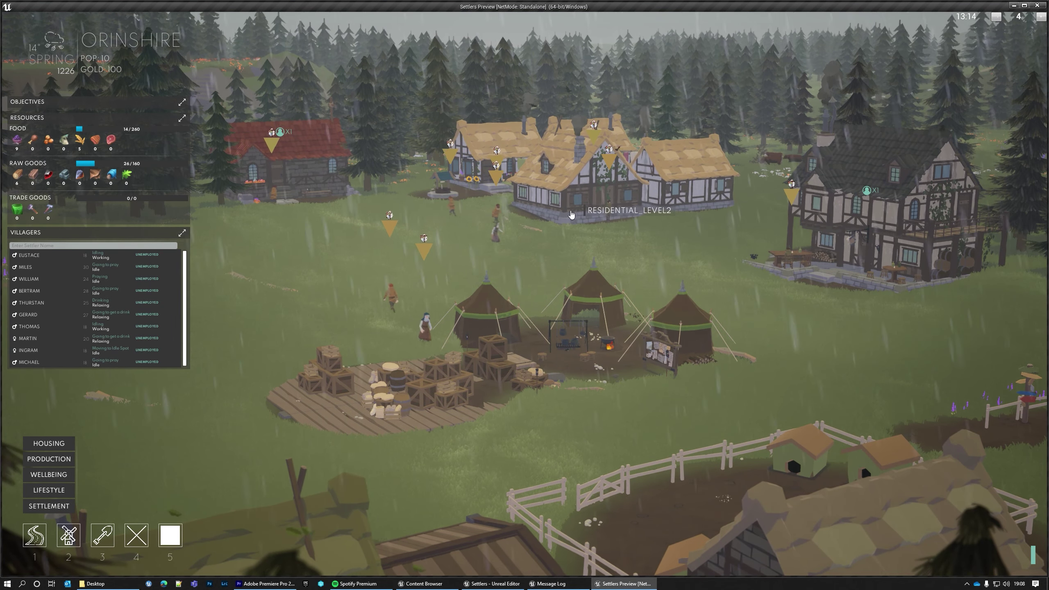
{"action": "middle_click_drag", "start_coordinate": [628, 213], "coordinate": [600, 256]}
{"action": "scroll", "coordinate": [600, 255], "scroll_direction": "down", "scroll_amount": 3}
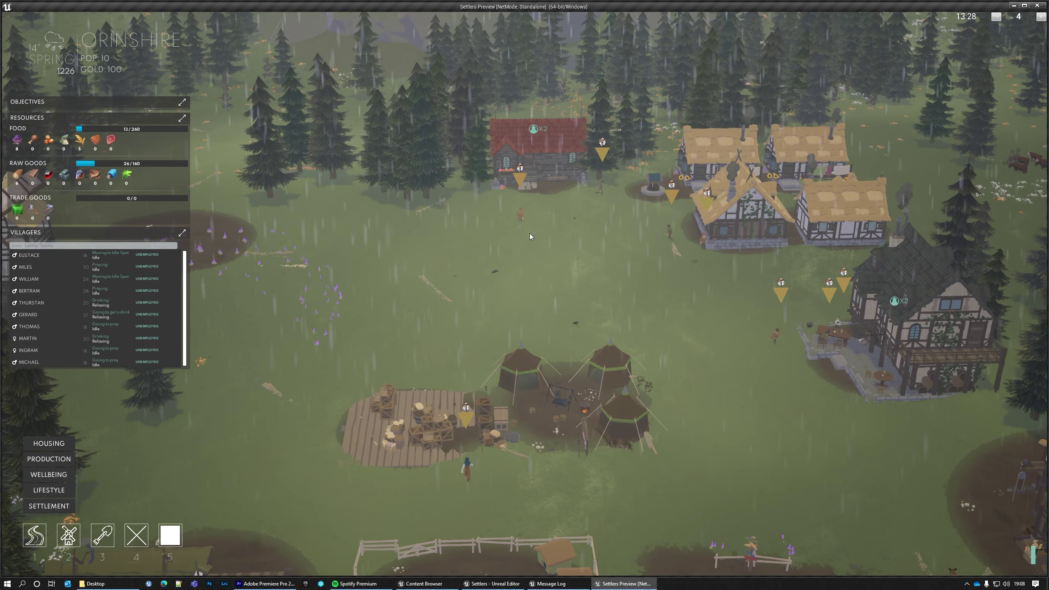
{"action": "middle_click_drag", "start_coordinate": [530, 233], "coordinate": [603, 241]}
{"action": "key", "text": "s"}
{"action": "key", "text": "d"}
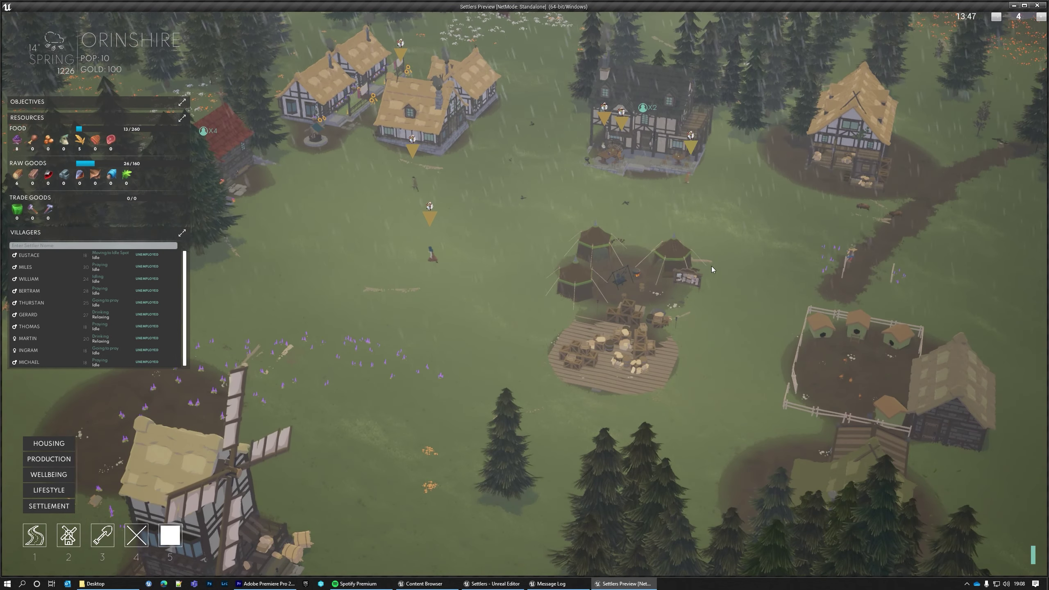
{"action": "middle_click_drag", "start_coordinate": [711, 266], "coordinate": [542, 224]}
{"action": "key", "text": "d"}
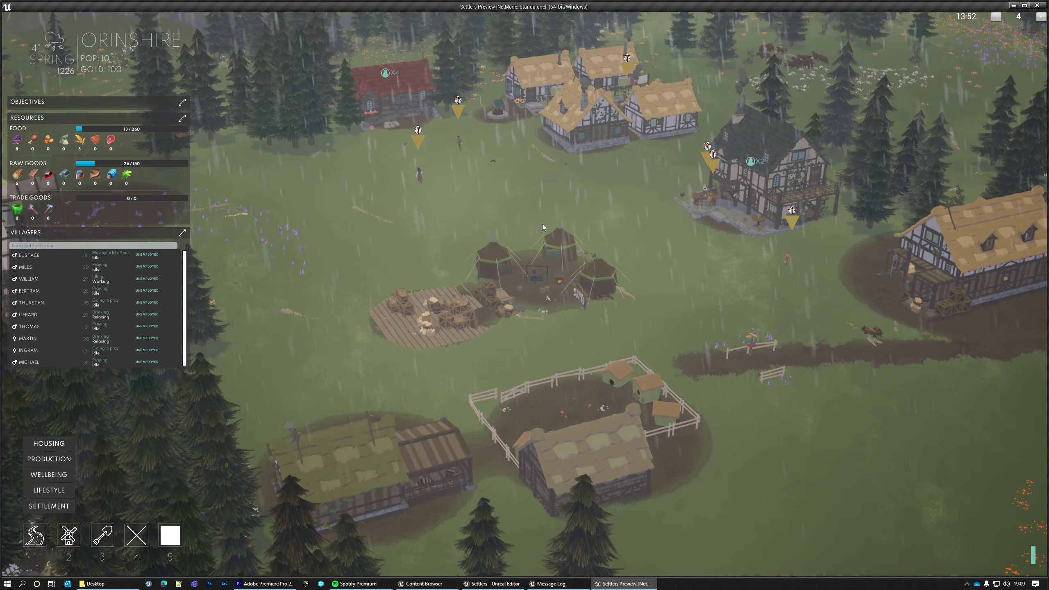
Step: Survey the rainy settlement around the windmill and camp site, up close and from a distance with the surrounding forest
{"action": "scroll", "coordinate": [578, 243], "scroll_direction": "up", "scroll_amount": 2}
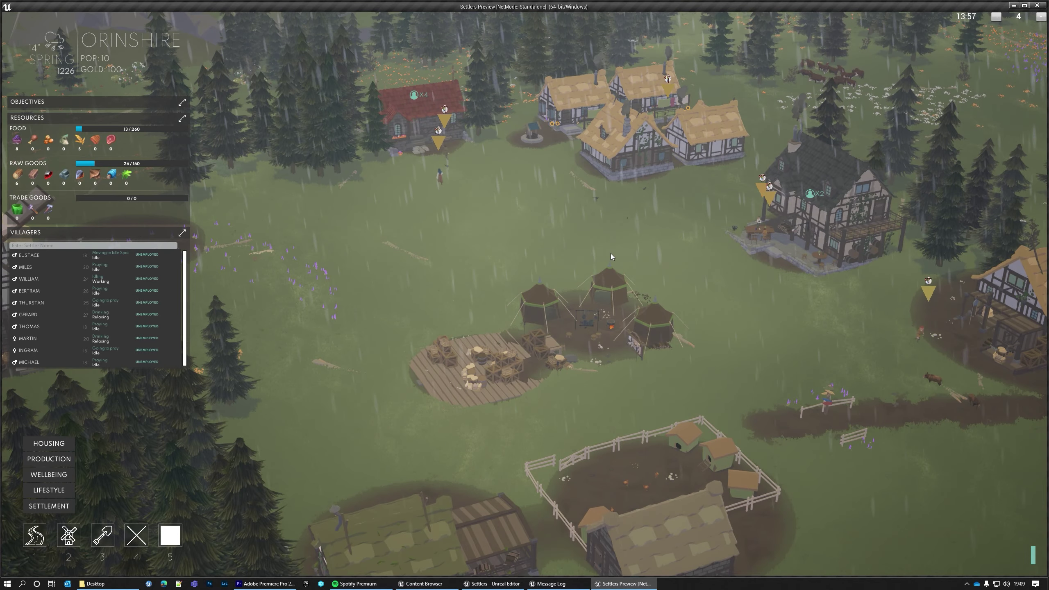
{"action": "scroll", "coordinate": [616, 247], "scroll_direction": "down", "scroll_amount": 2}
{"action": "key", "text": "q"}
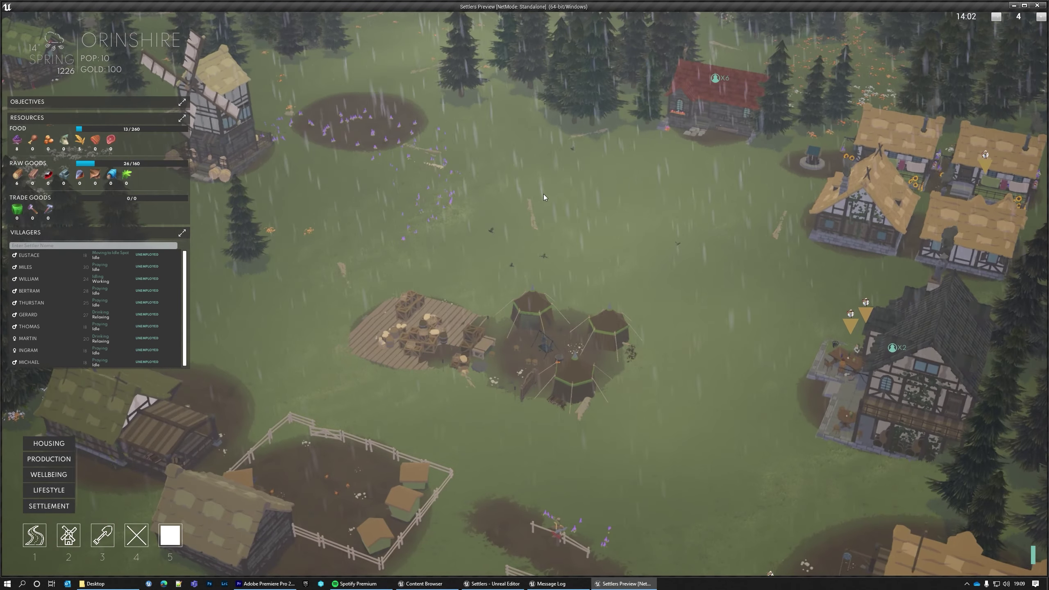
{"action": "scroll", "coordinate": [640, 232], "scroll_direction": "up", "scroll_amount": 3}
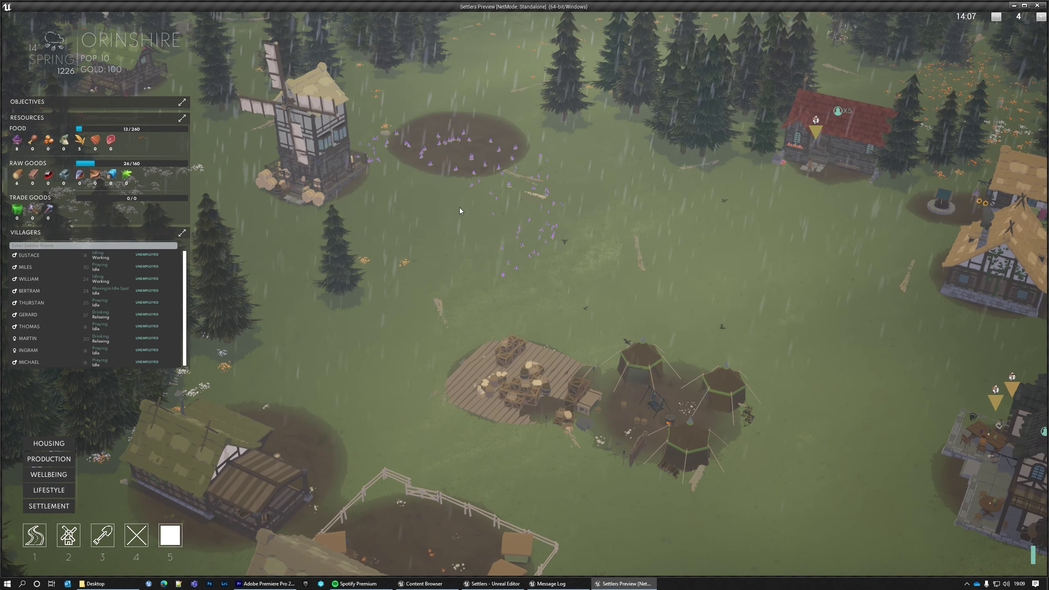
{"action": "scroll", "coordinate": [576, 187], "scroll_direction": "down", "scroll_amount": 2}
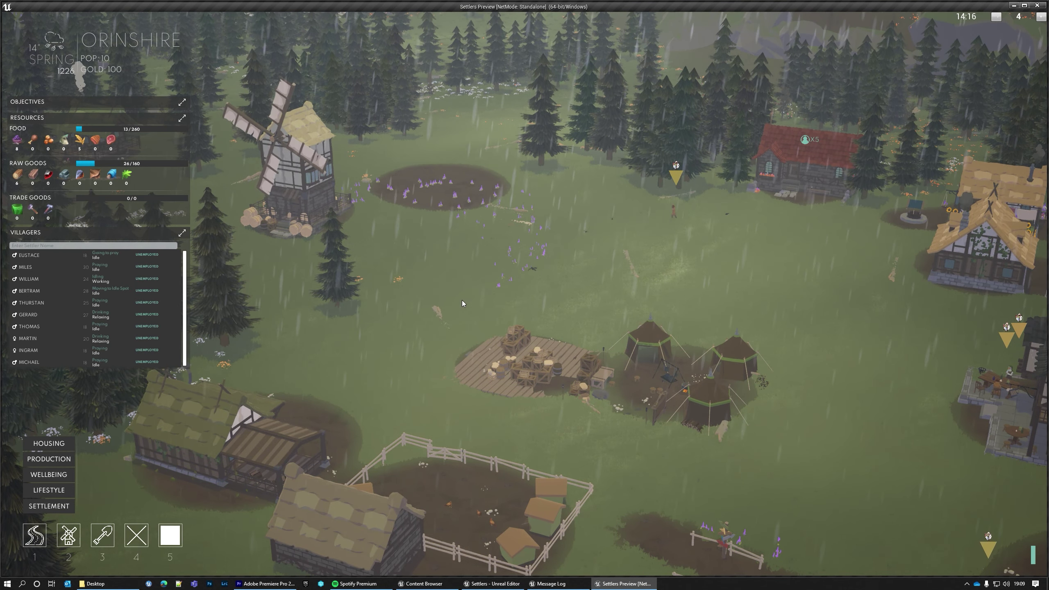
{"action": "scroll", "coordinate": [463, 302], "scroll_direction": "down", "scroll_amount": 5}
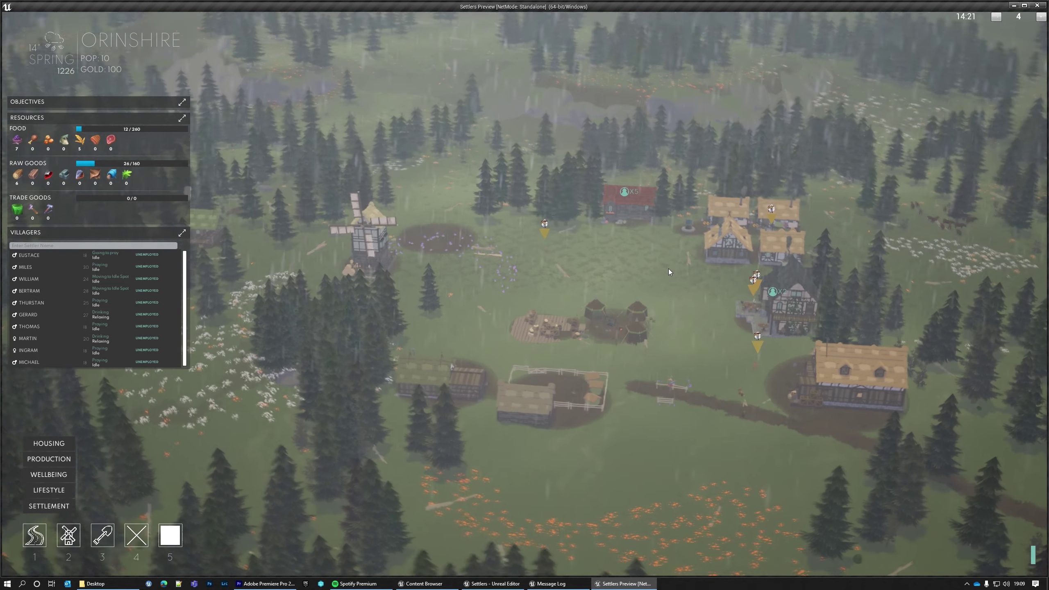
{"action": "middle_click_drag", "start_coordinate": [668, 269], "coordinate": [469, 278]}
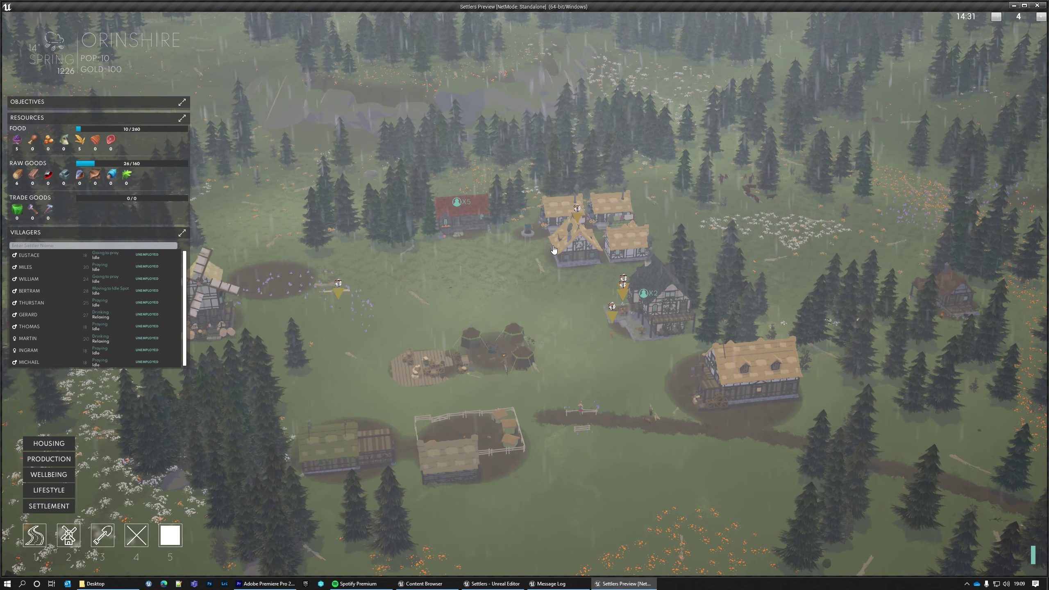
{"action": "scroll", "coordinate": [500, 307], "scroll_direction": "up", "scroll_amount": 1}
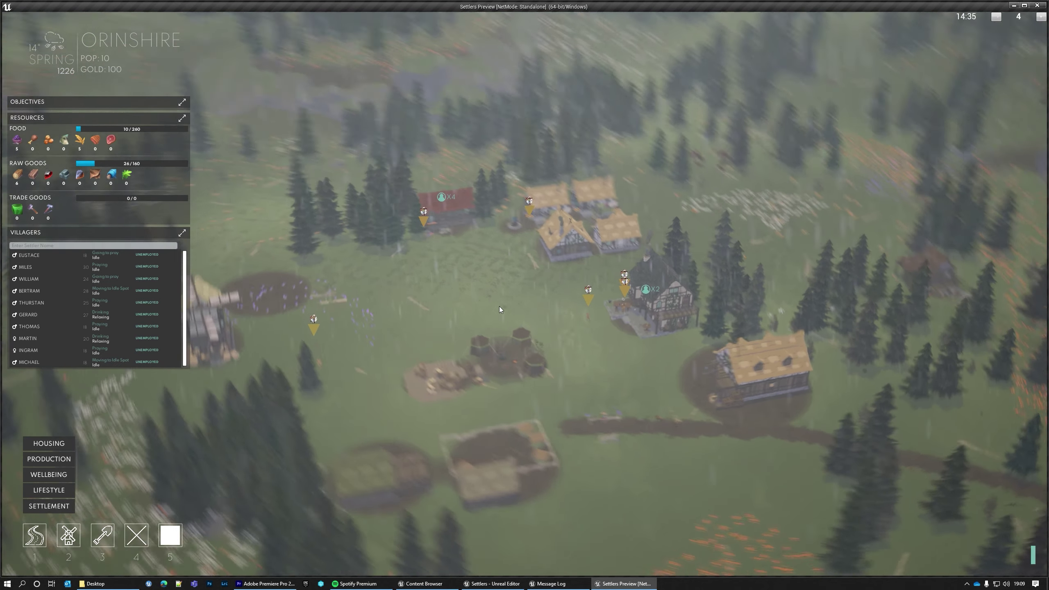
{"action": "key", "text": "a"}
{"action": "key", "text": "w"}
{"action": "scroll", "coordinate": [538, 295], "scroll_direction": "down", "scroll_amount": 1}
{"action": "scroll", "coordinate": [536, 302], "scroll_direction": "up", "scroll_amount": 1}
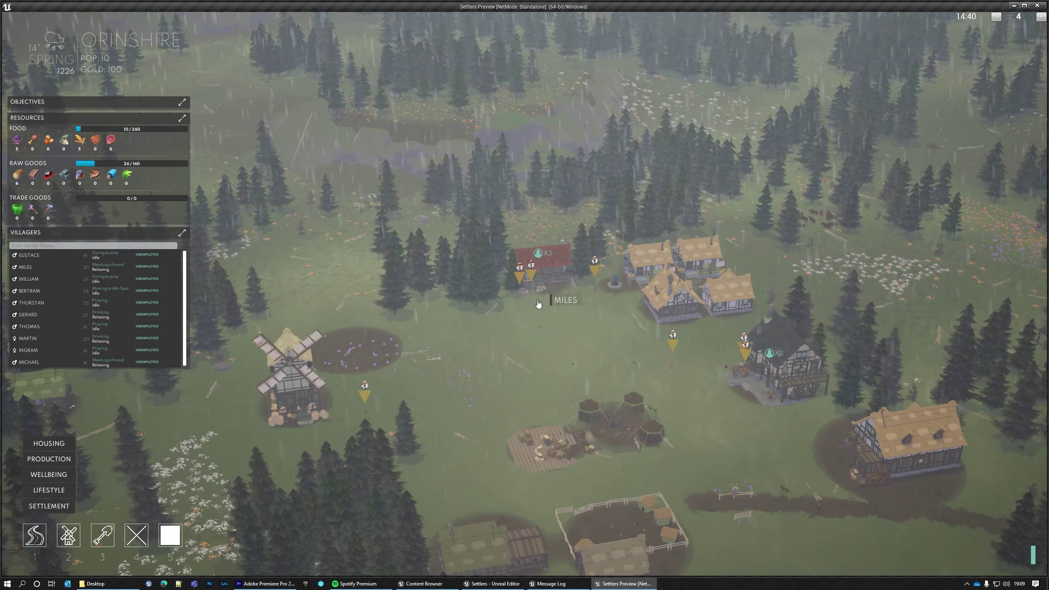